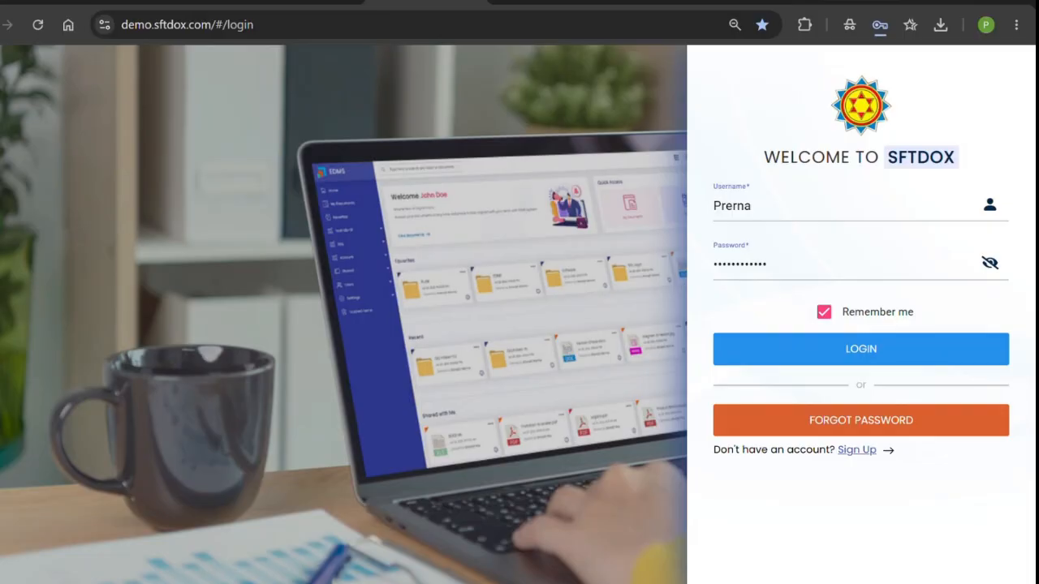
Log in with the remembered account credentials and open the Manage Library page
left_click(858, 351)
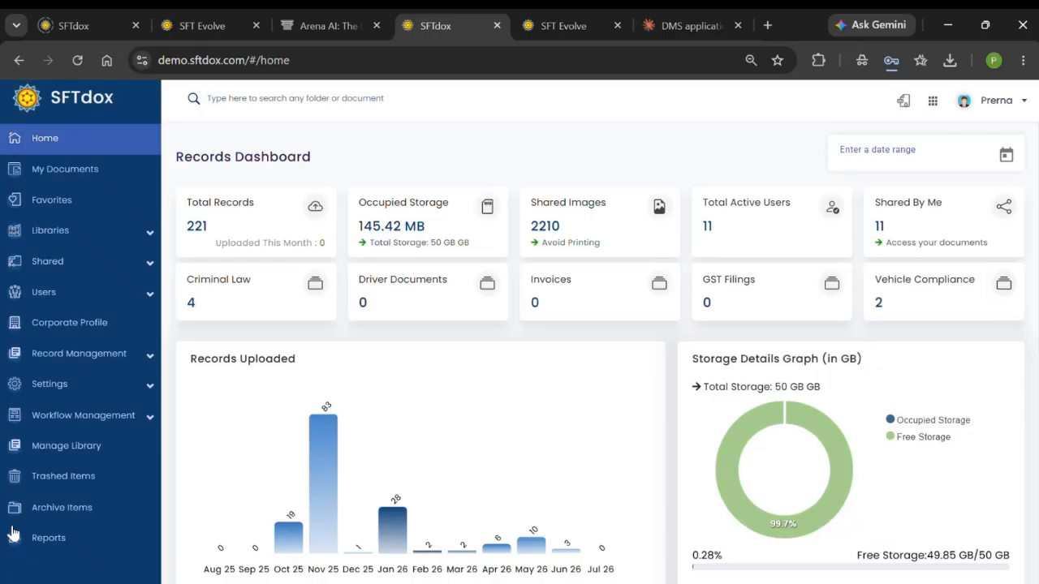
left_click(99, 455)
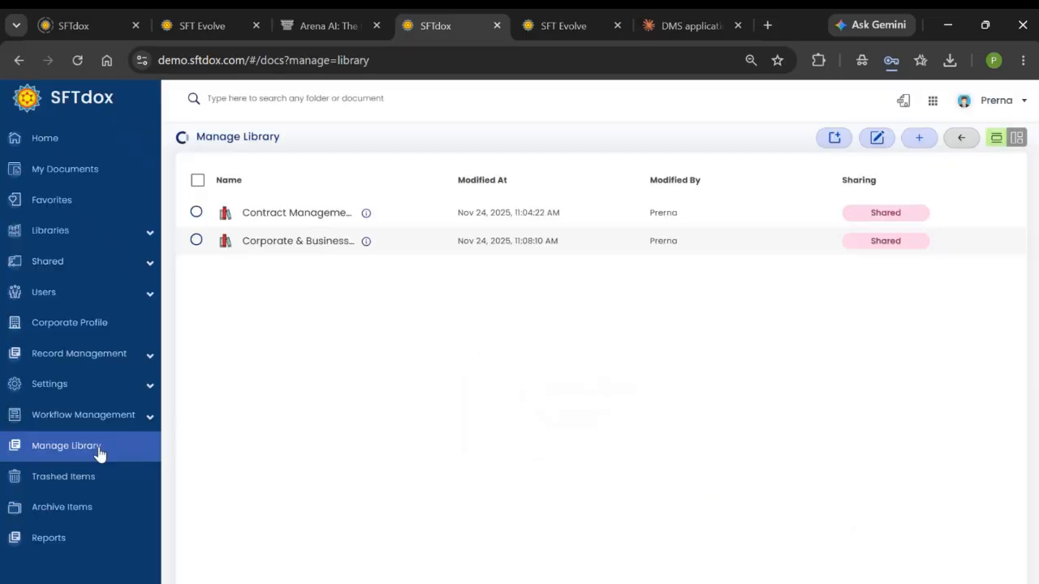
Start creating a new library and name it ABC
left_click(918, 138)
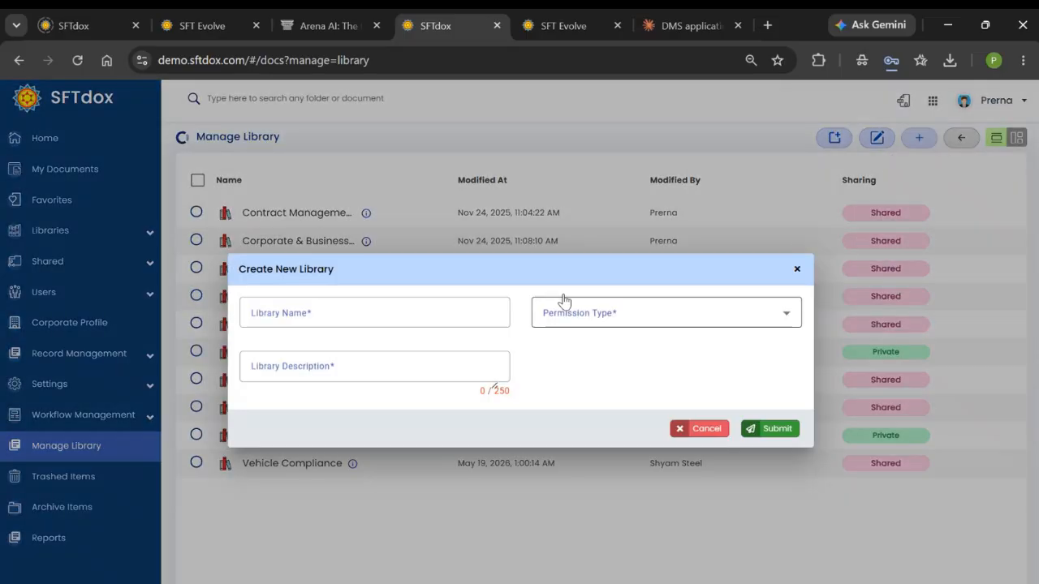
left_click(421, 304)
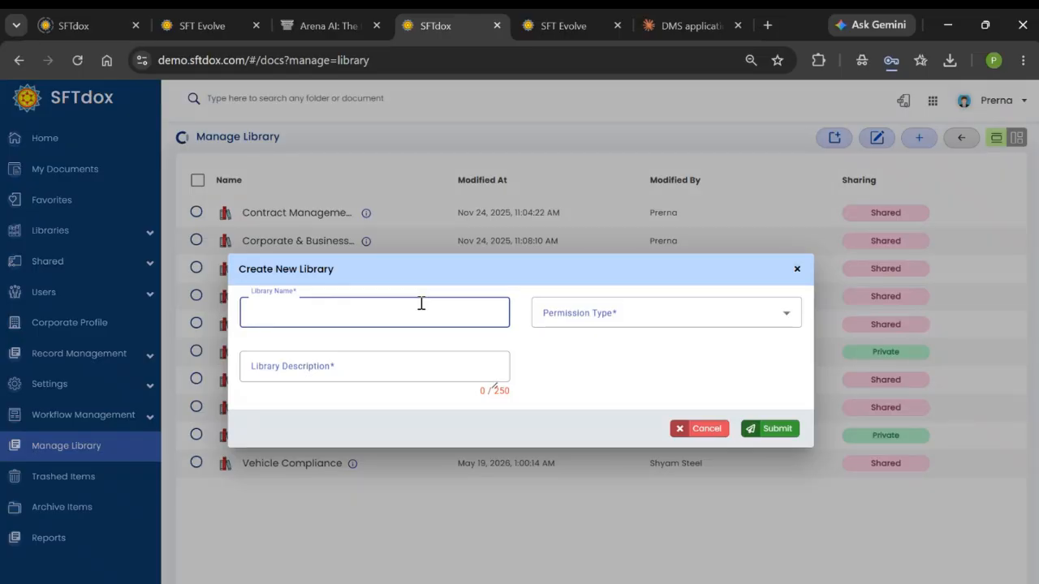
left_click(591, 323)
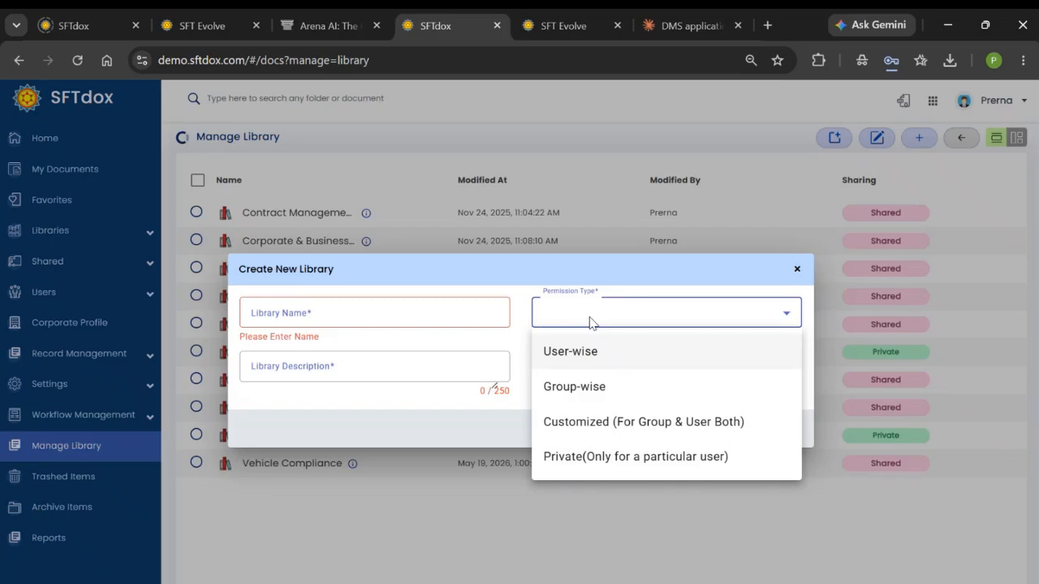
left_click(360, 328)
left_click(360, 325)
type("A")
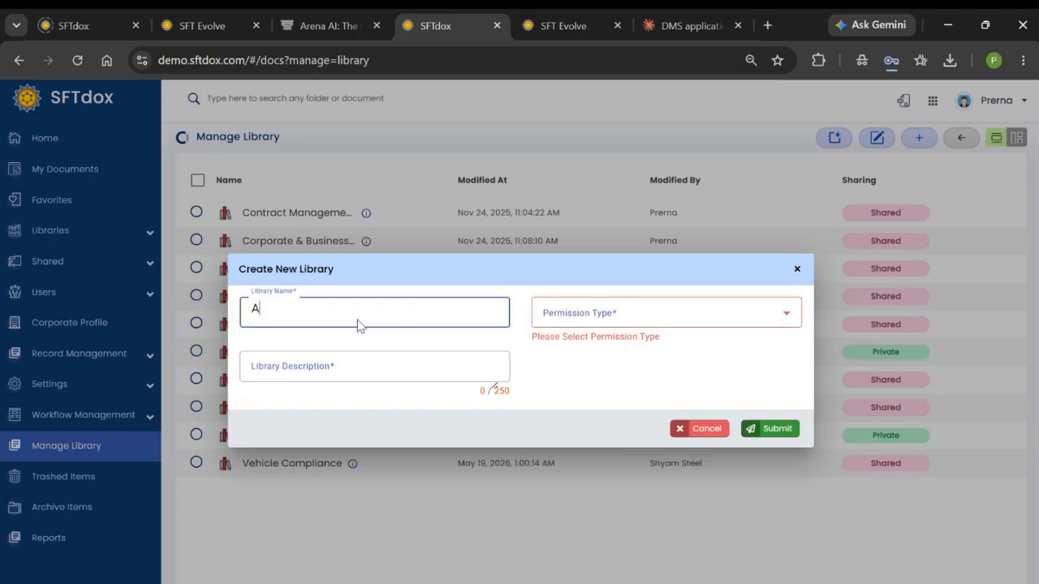
type("BC")
Set the new library's permission type to User-wise and add the first two listed users with Write, Read access
left_click(616, 320)
left_click(612, 352)
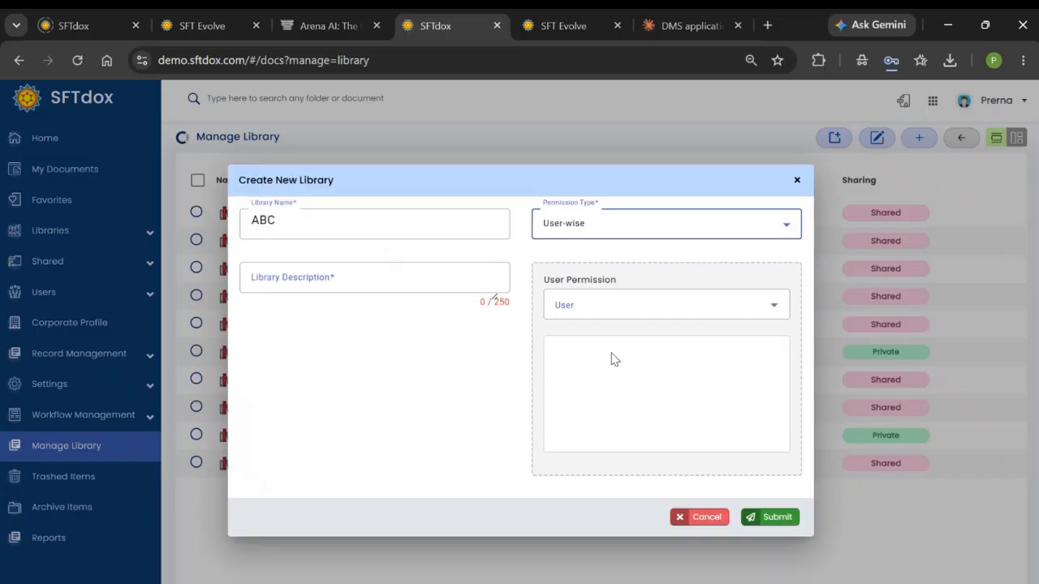
left_click(628, 313)
left_click(601, 373)
left_click(616, 409)
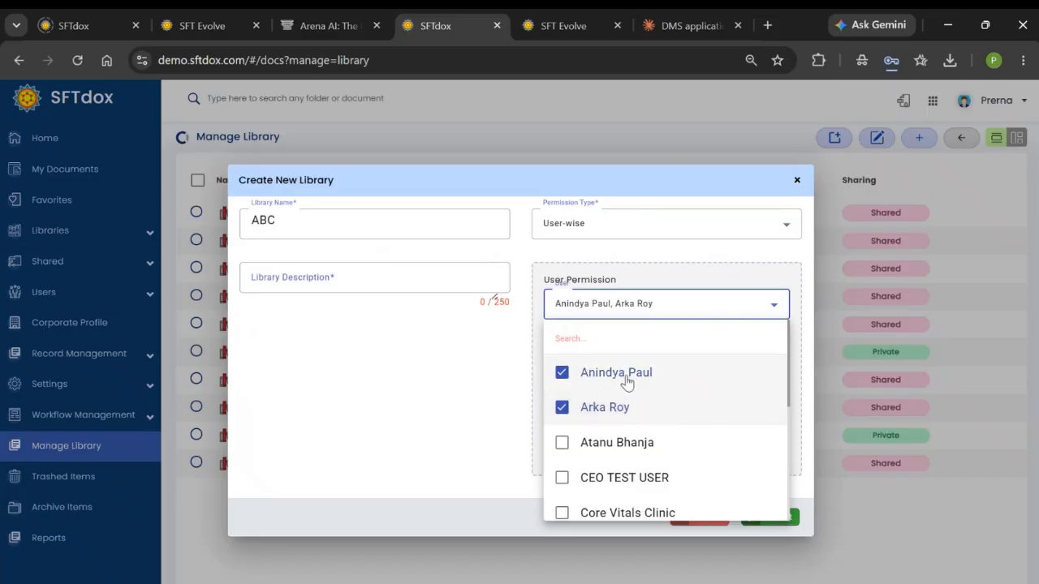
left_click(775, 307)
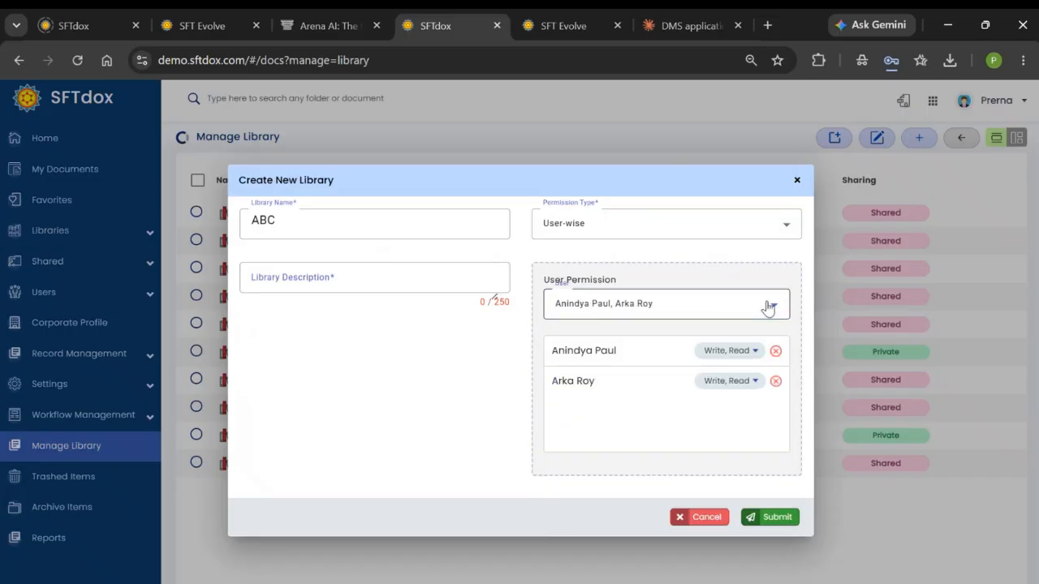
left_click(742, 369)
left_click(733, 382)
left_click(739, 454)
Set the permission type to Group-wise and add the groups SFT Dox Traning and SFT BA with Write, Read access
left_click(666, 232)
left_click(636, 299)
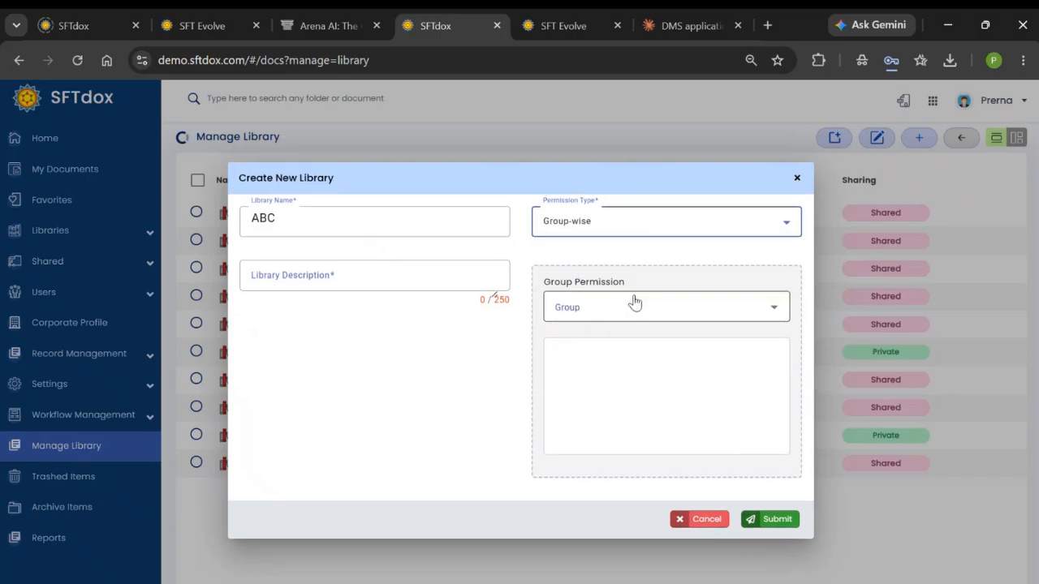
left_click(635, 301)
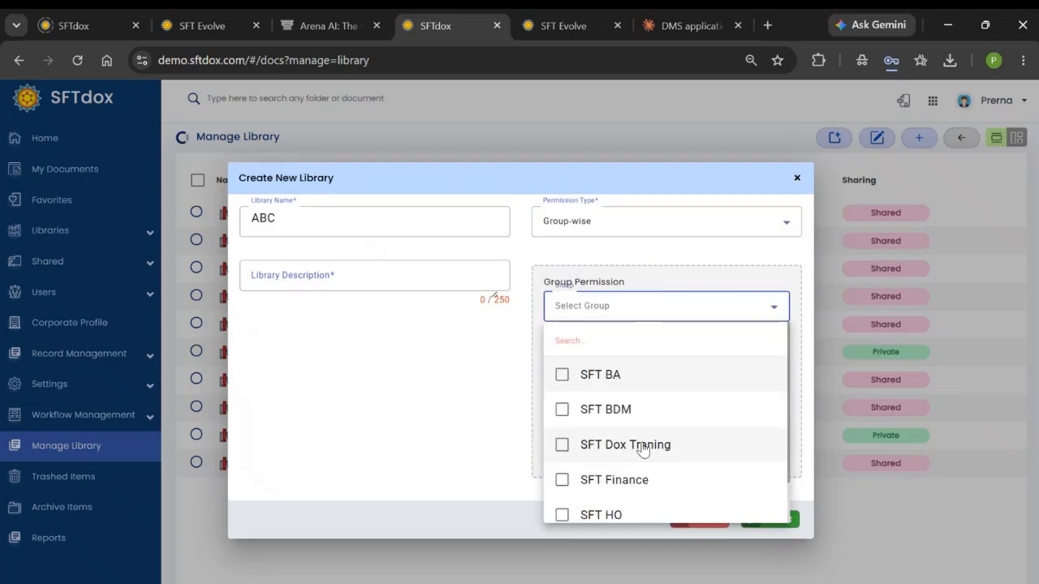
scroll(686, 415, "down", 1)
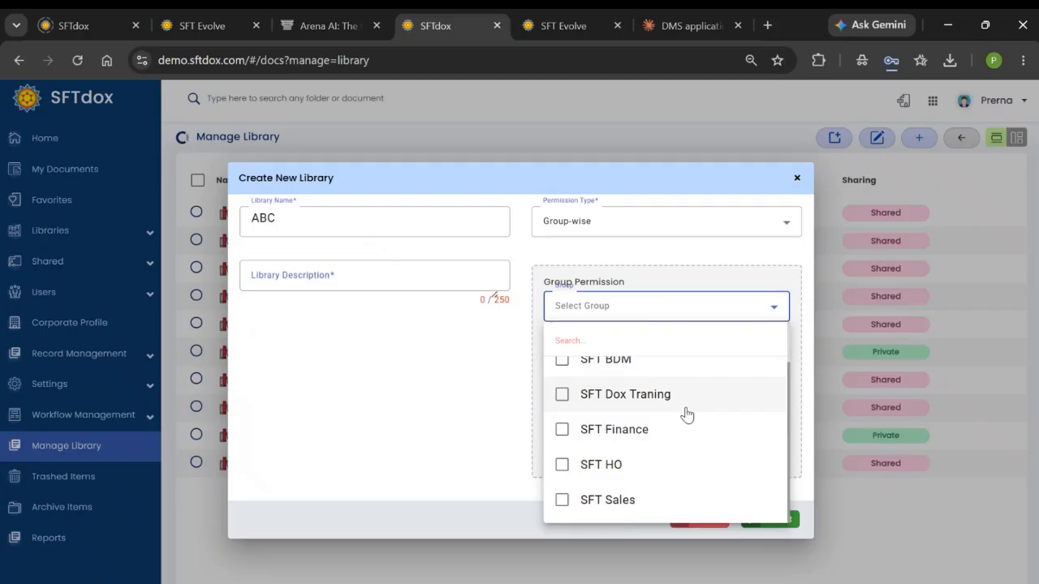
left_click(687, 395)
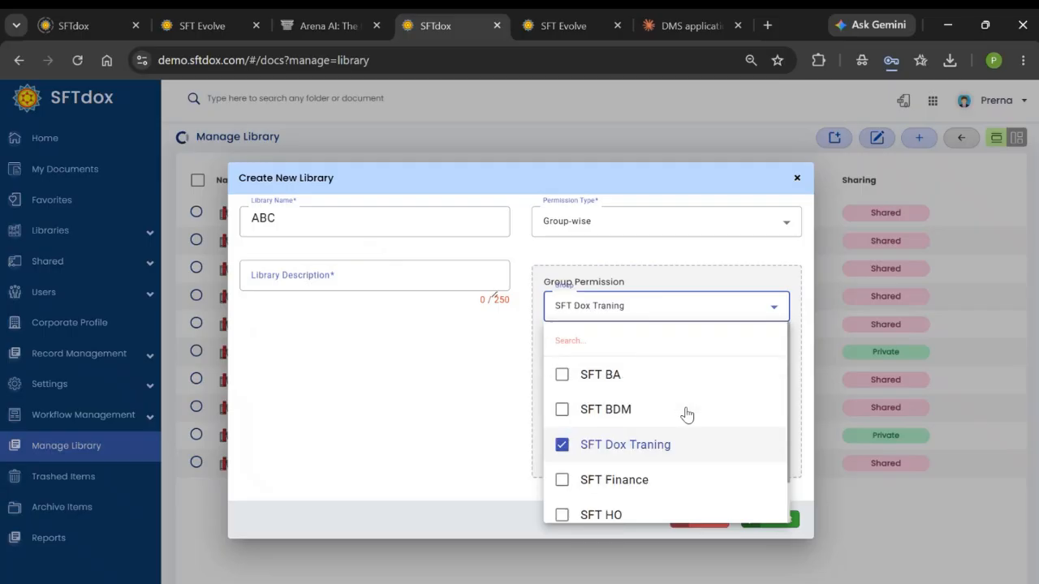
left_click(664, 382)
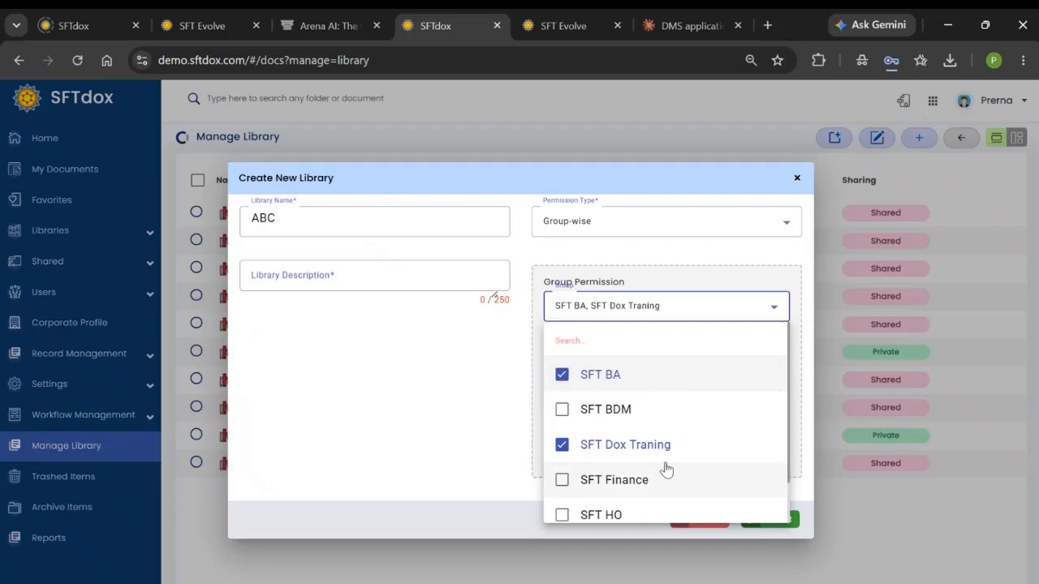
left_click(777, 316)
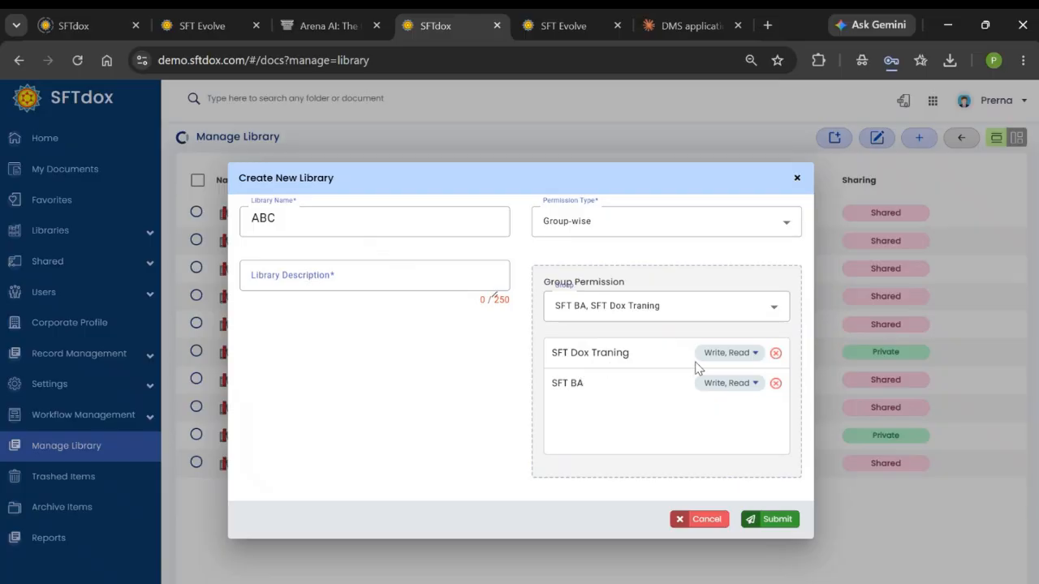
left_click(751, 375)
Set the permission type to Customized (For Group & User Both), adding the first listed user and the SFT BA group
left_click(747, 232)
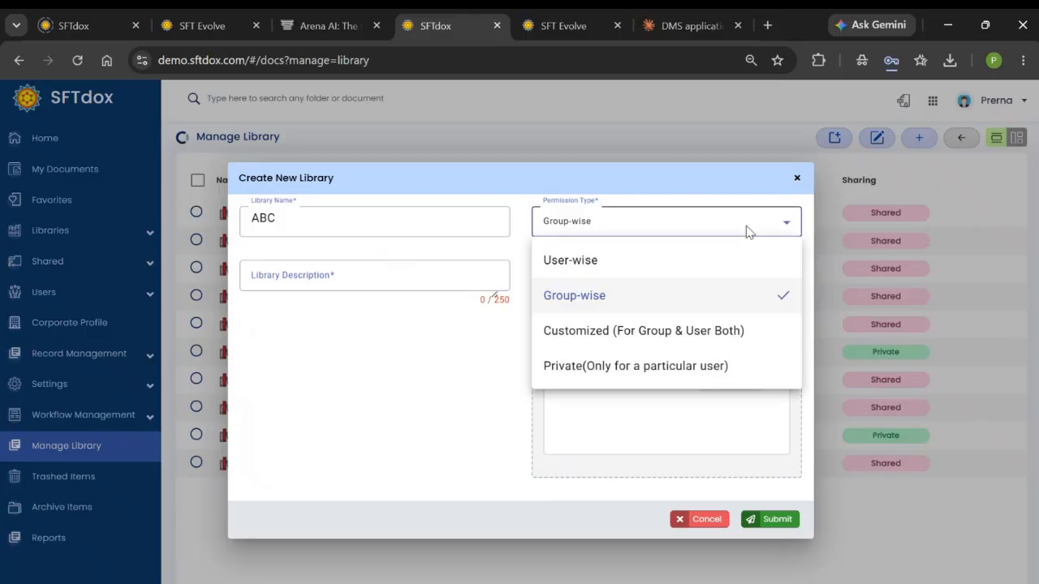
left_click(697, 335)
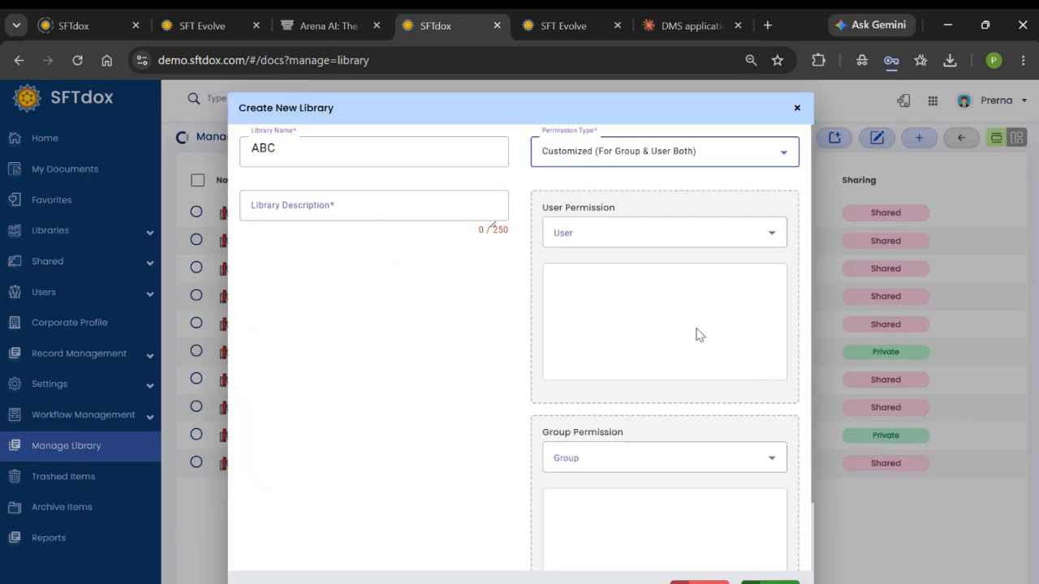
left_click(729, 241)
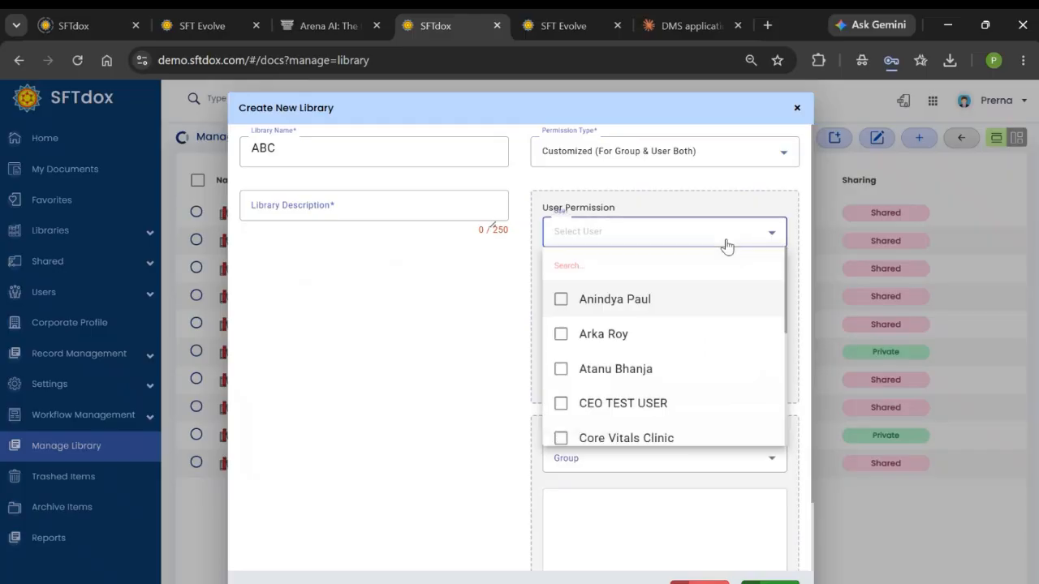
left_click(680, 302)
left_click(773, 236)
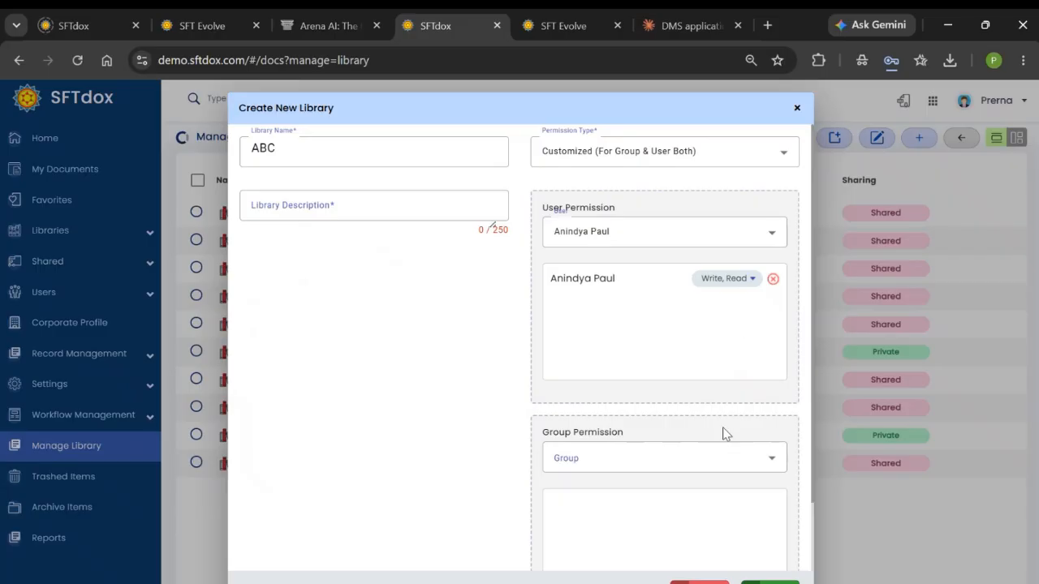
left_click(713, 461)
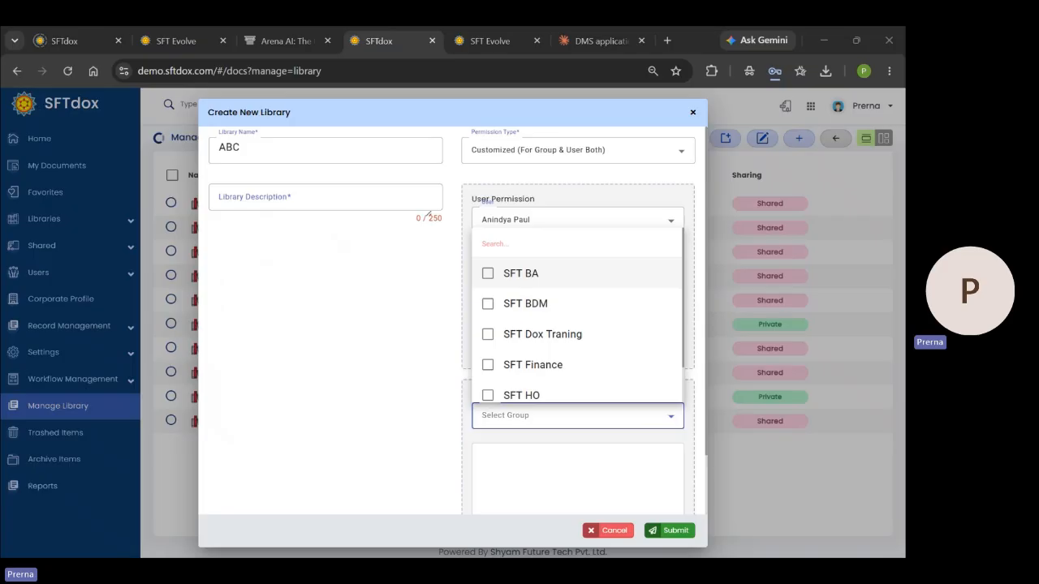
left_click(661, 219)
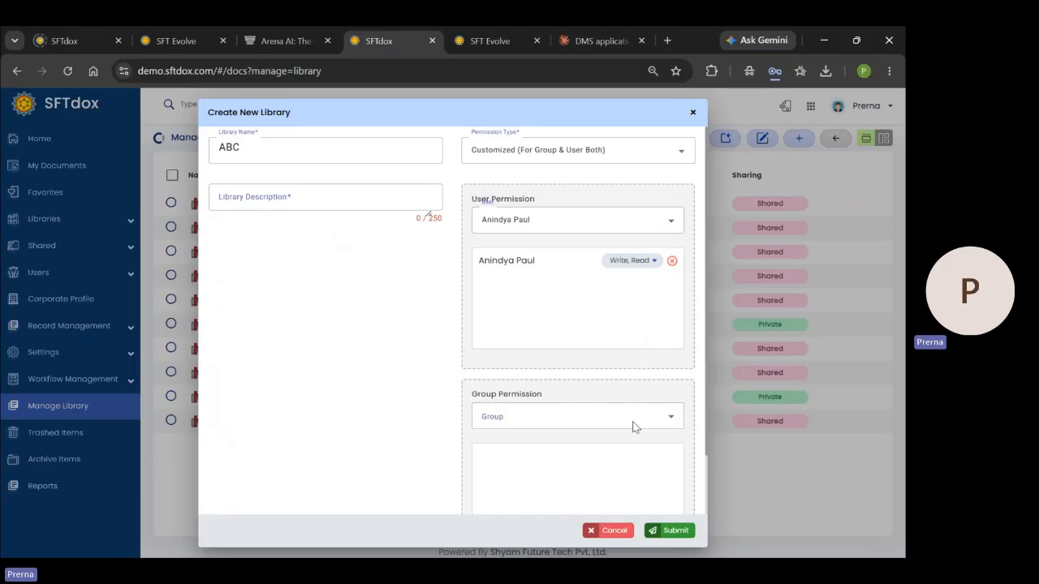
left_click(654, 418)
left_click(609, 270)
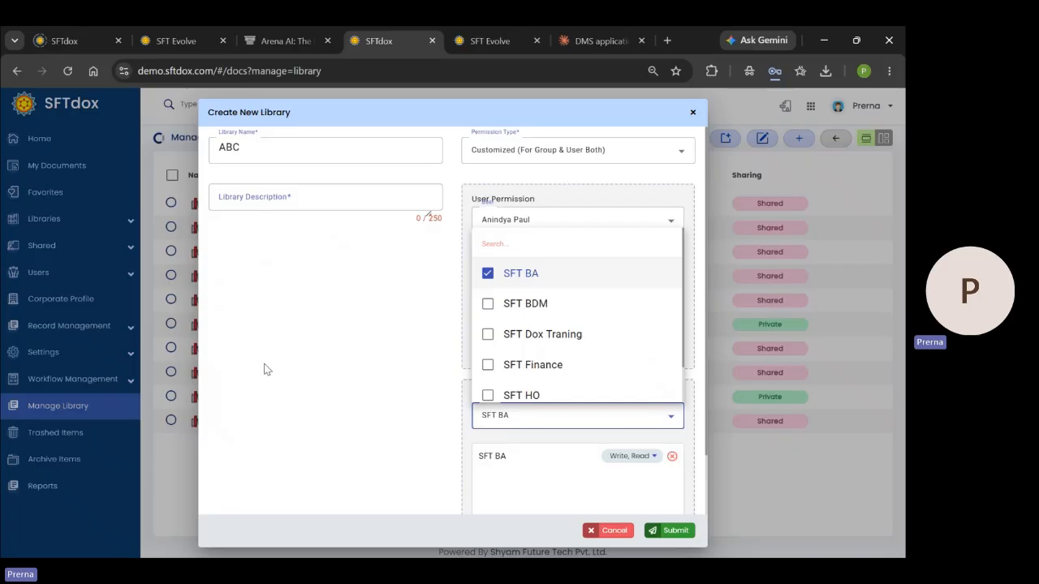
left_click(647, 216)
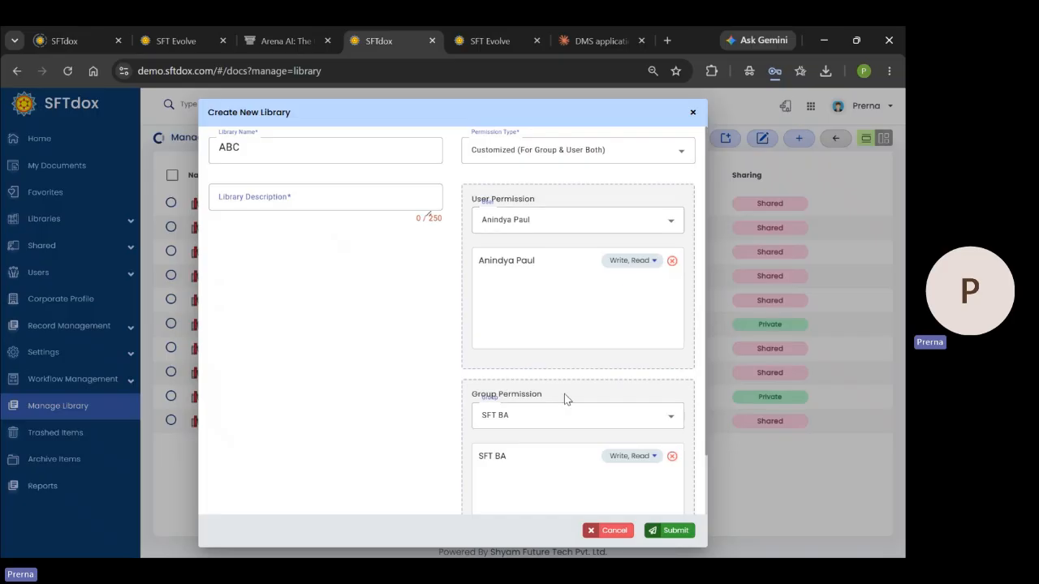
Set the permission type to Private(Only for a particular user), and discard the new library without submitting it
left_click(648, 151)
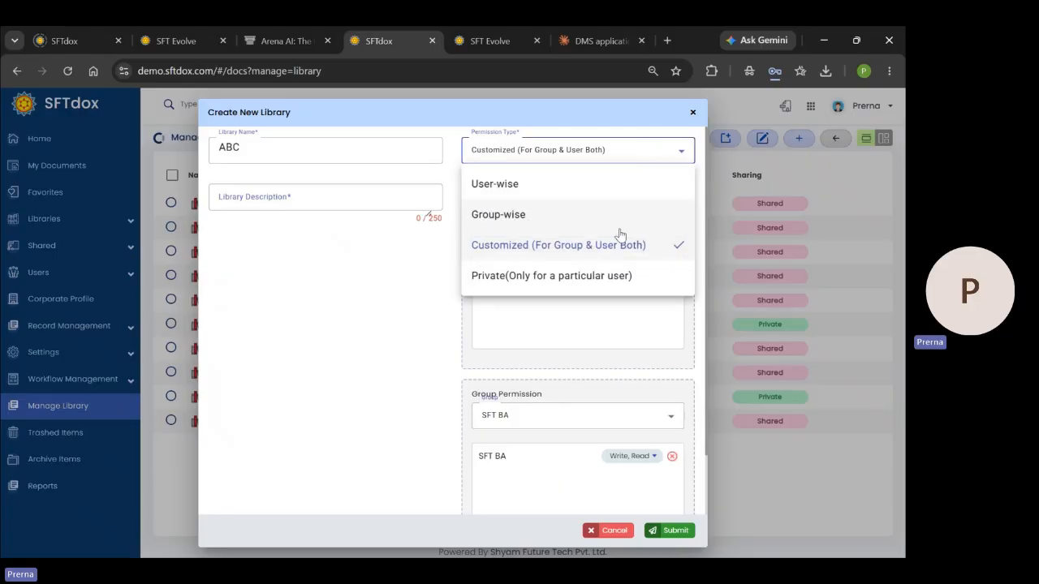
left_click(605, 281)
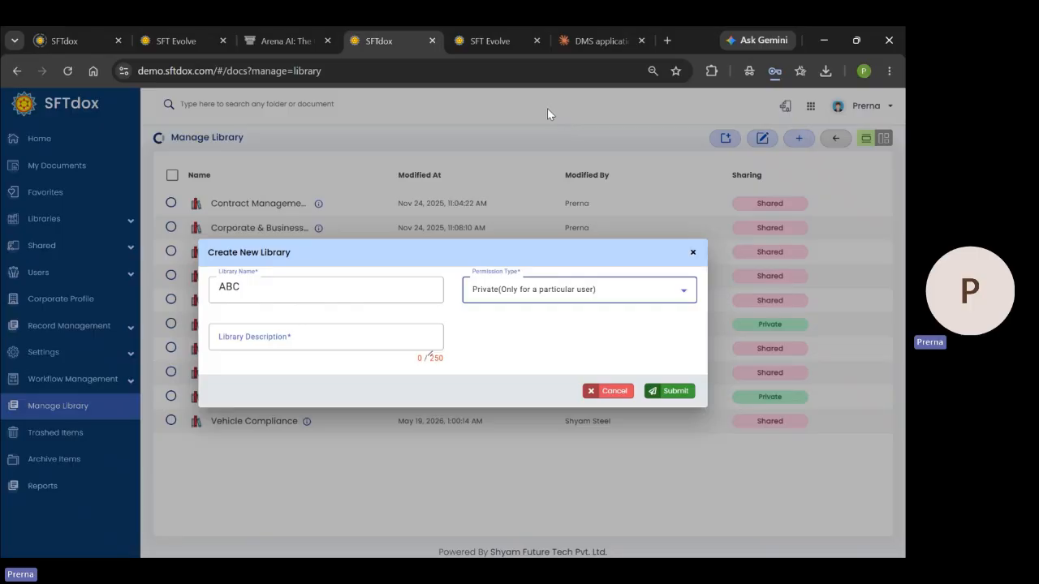
left_click(694, 252)
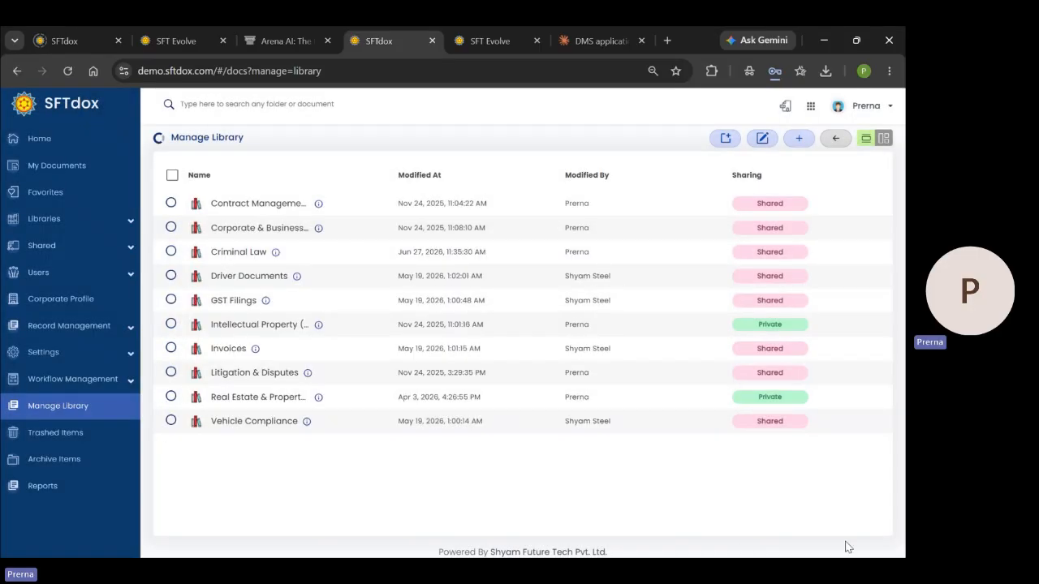
Review the user and group sharing permissions of the Contract Management library, and close them without changes
left_click(171, 204)
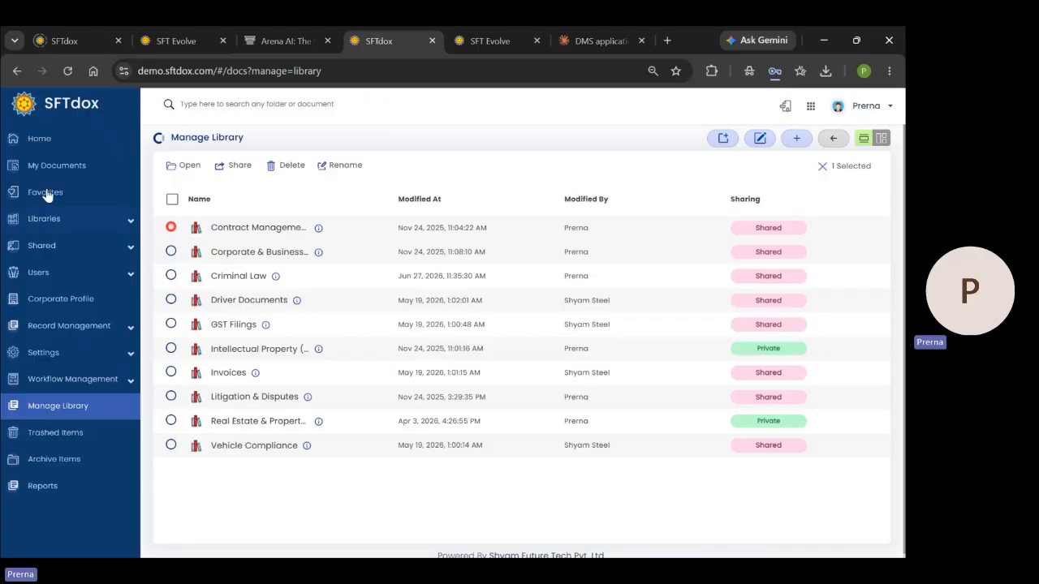
left_click(229, 166)
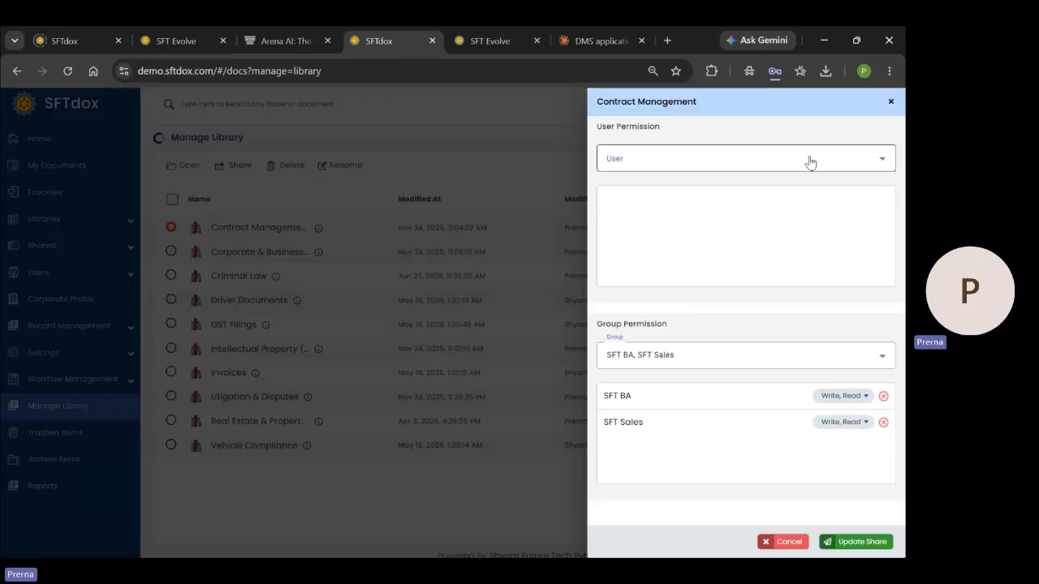
left_click(821, 156)
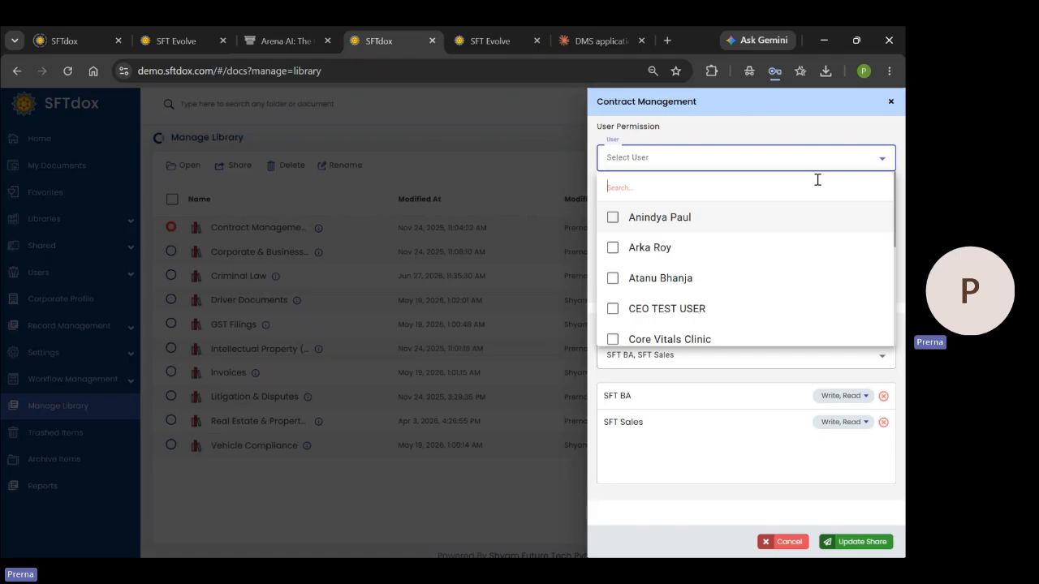
left_click(880, 160)
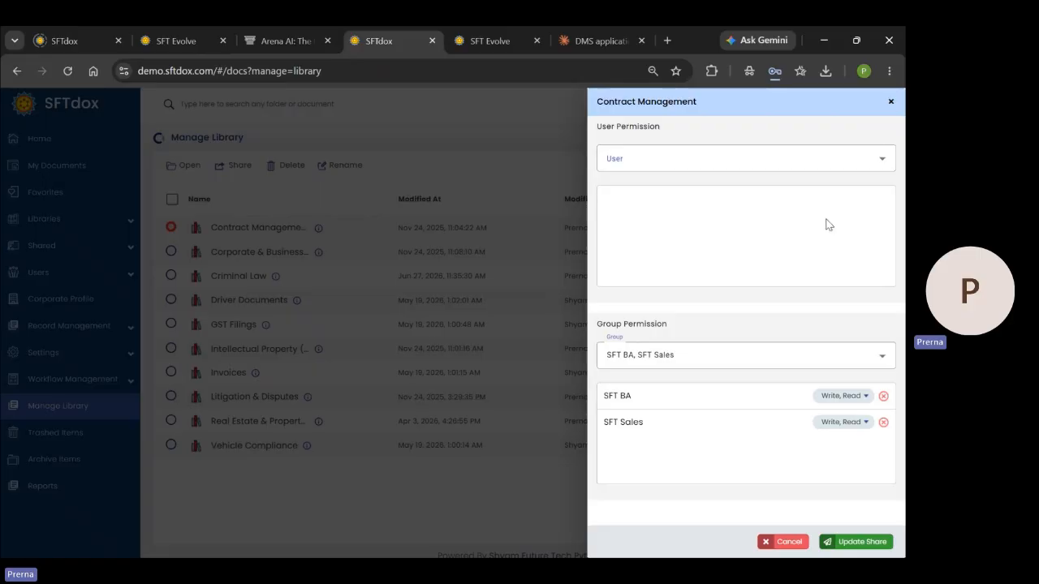
left_click(890, 103)
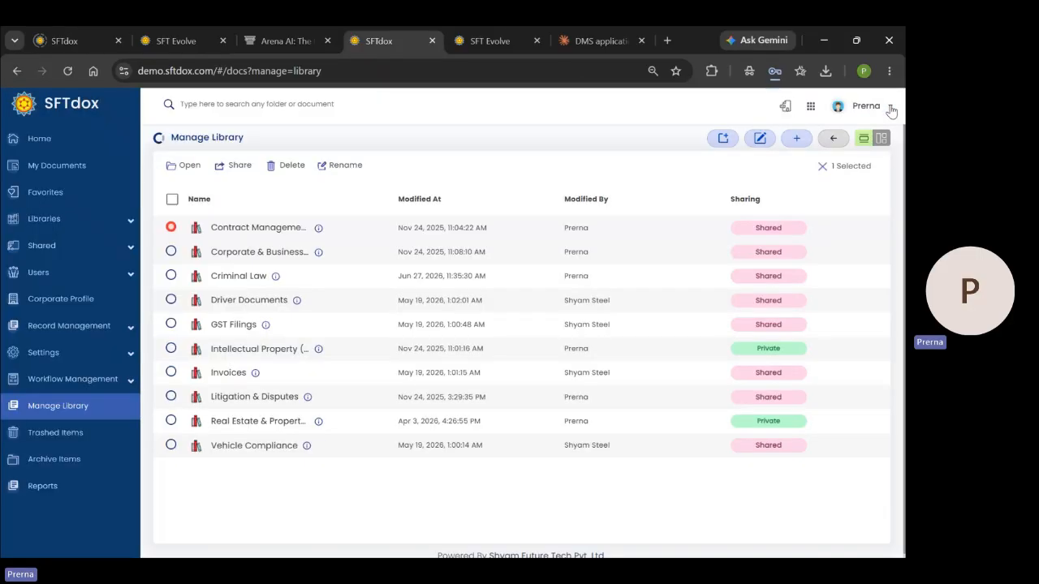
Open the Criminal Law library from the library list and view its folders
left_click(92, 222)
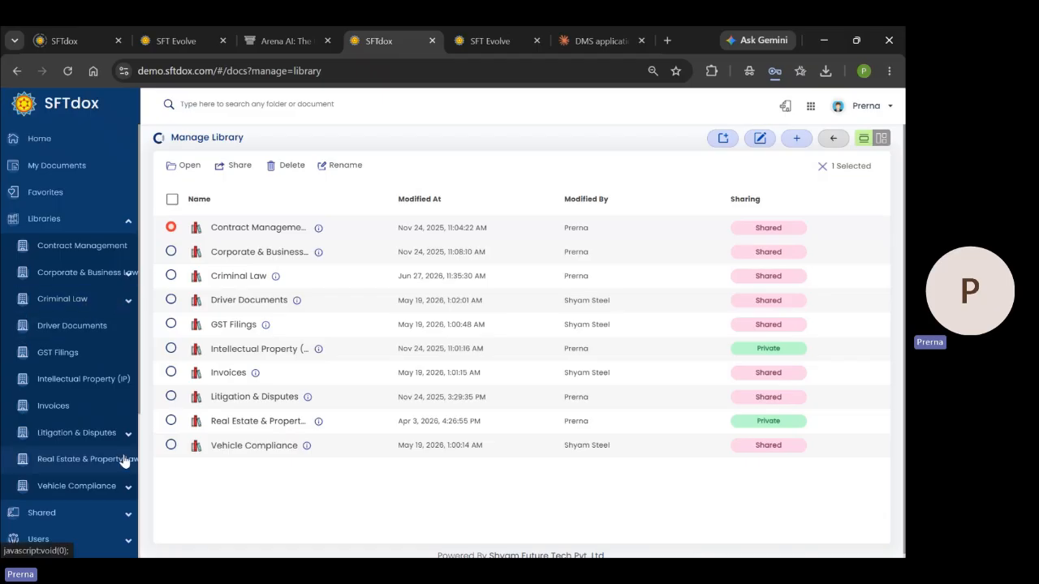
left_click(104, 309)
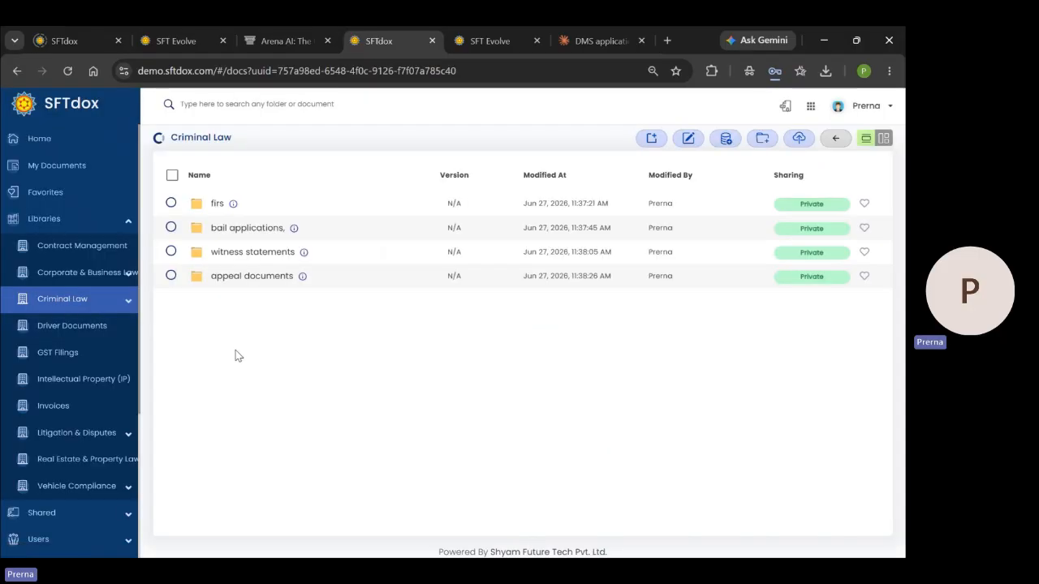
left_click(128, 302)
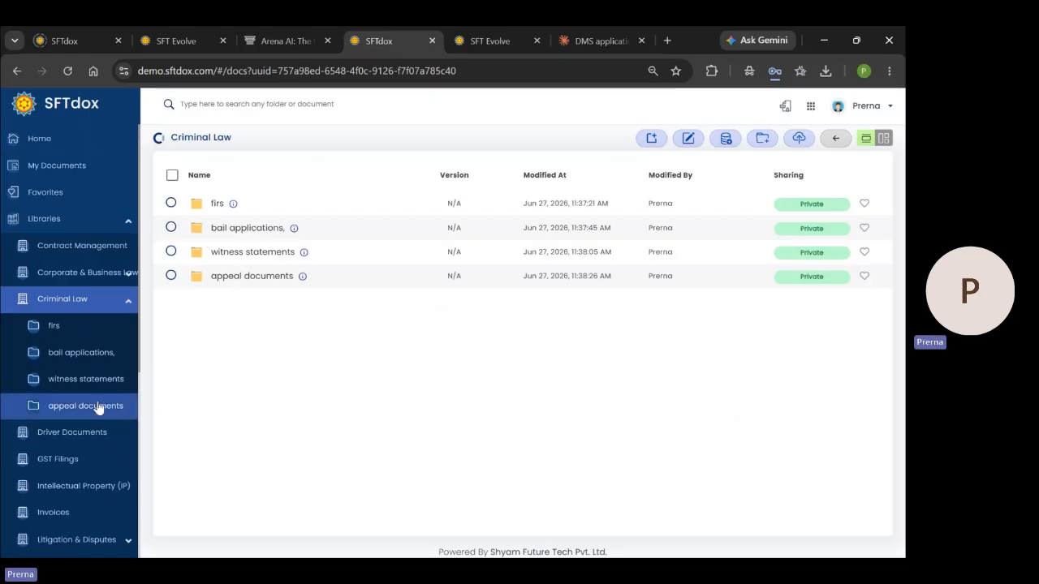
left_click(129, 302)
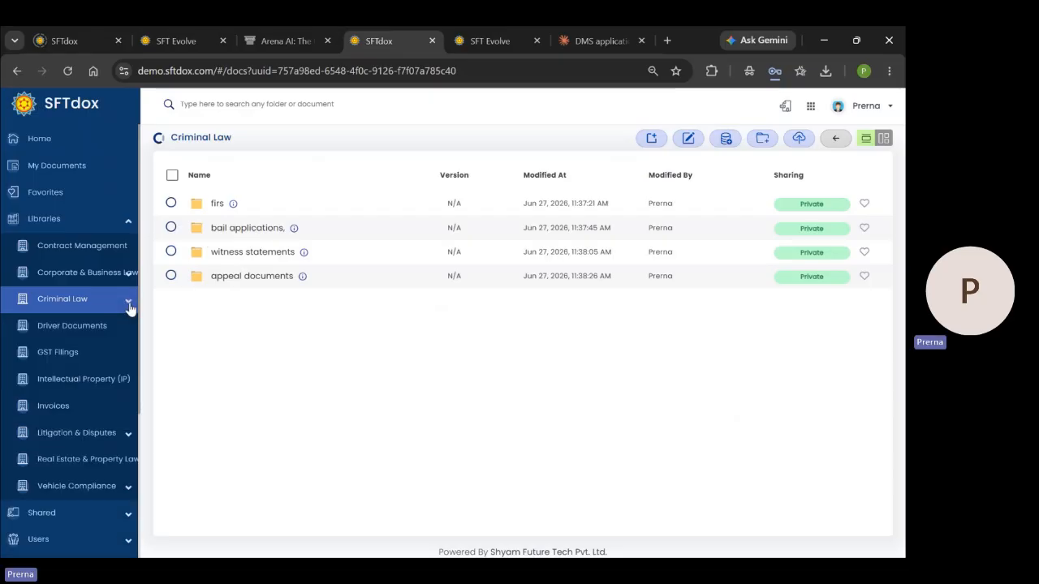
Open the Litigation & Disputes library and check which actions are available for Test1-2.pdf, leaving it unselected
left_click(105, 433)
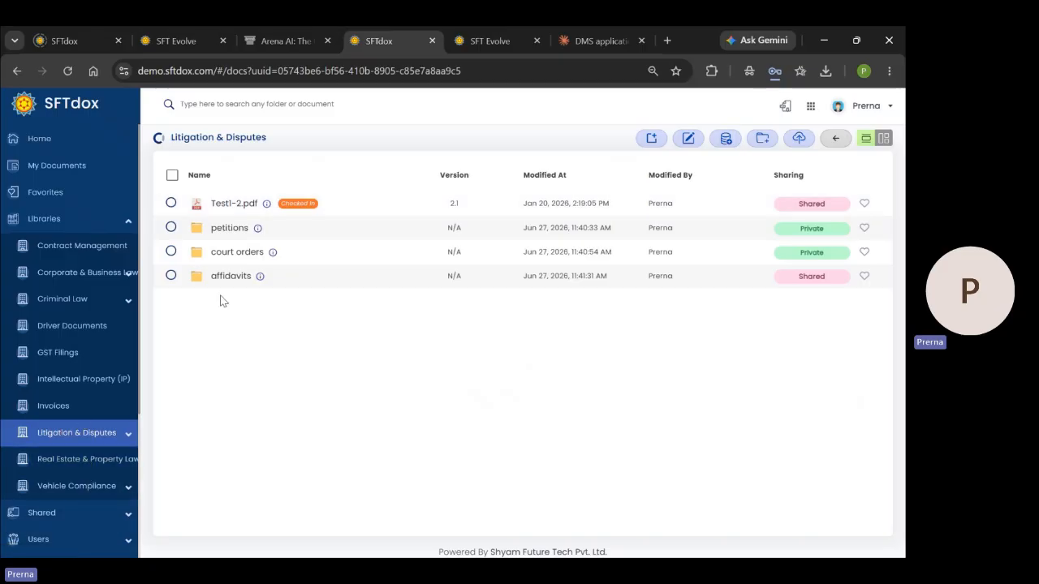
left_click(170, 203)
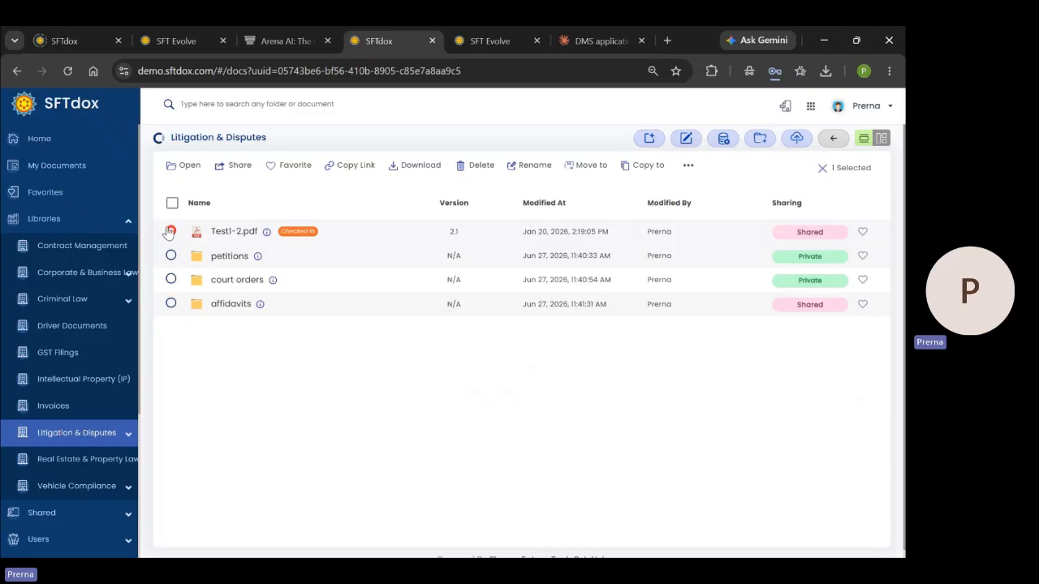
left_click(170, 232)
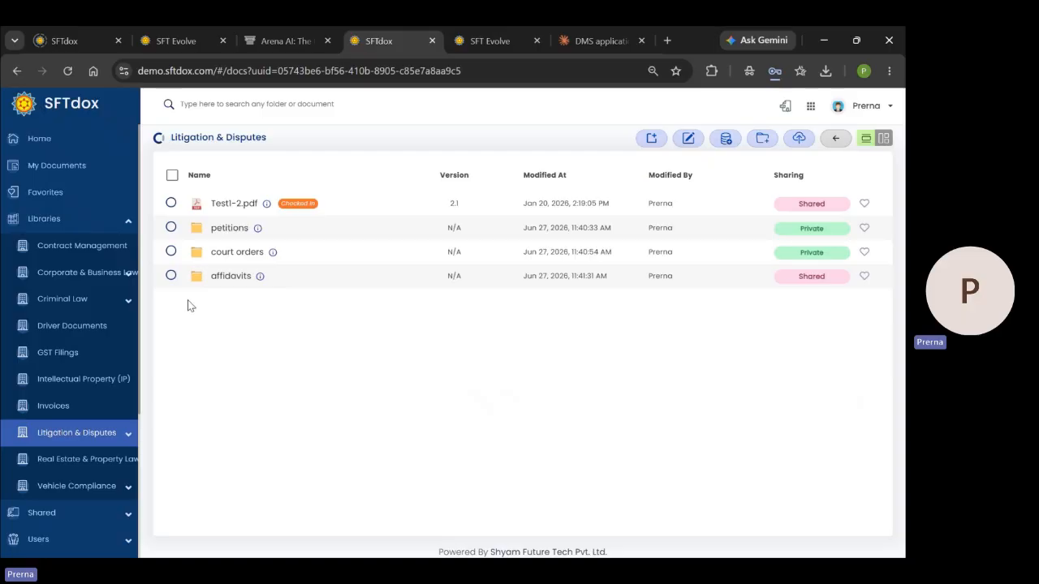
Review the link sharing and move destination options for the petitions folder, leaving it in place and unselected
left_click(170, 227)
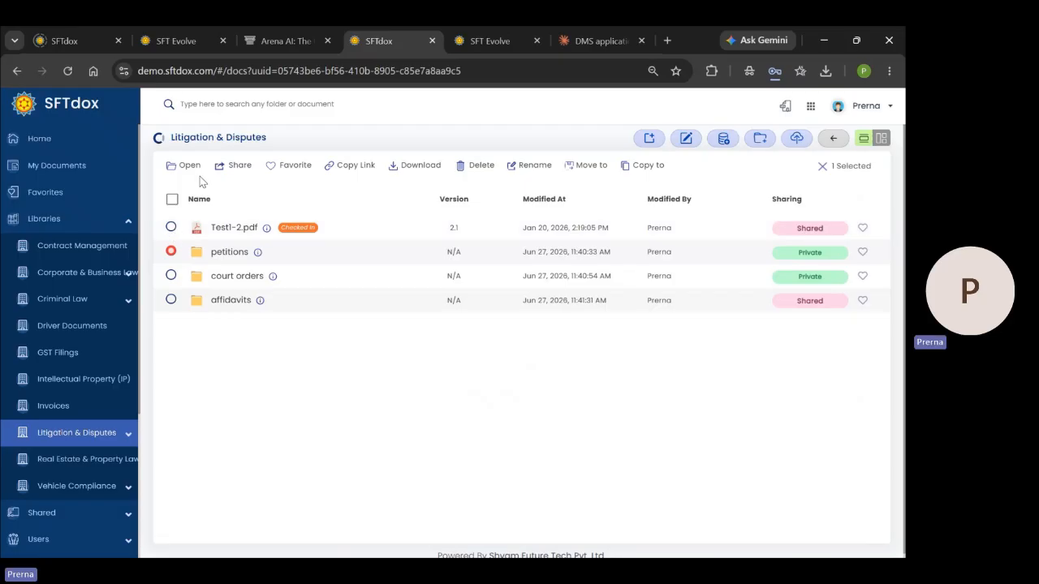
left_click(347, 166)
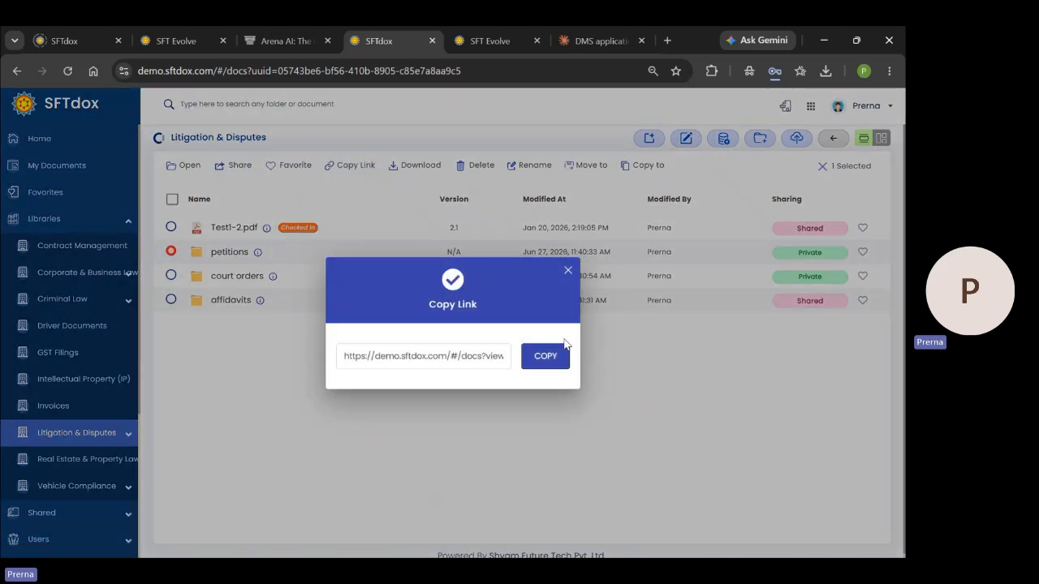
left_click(567, 272)
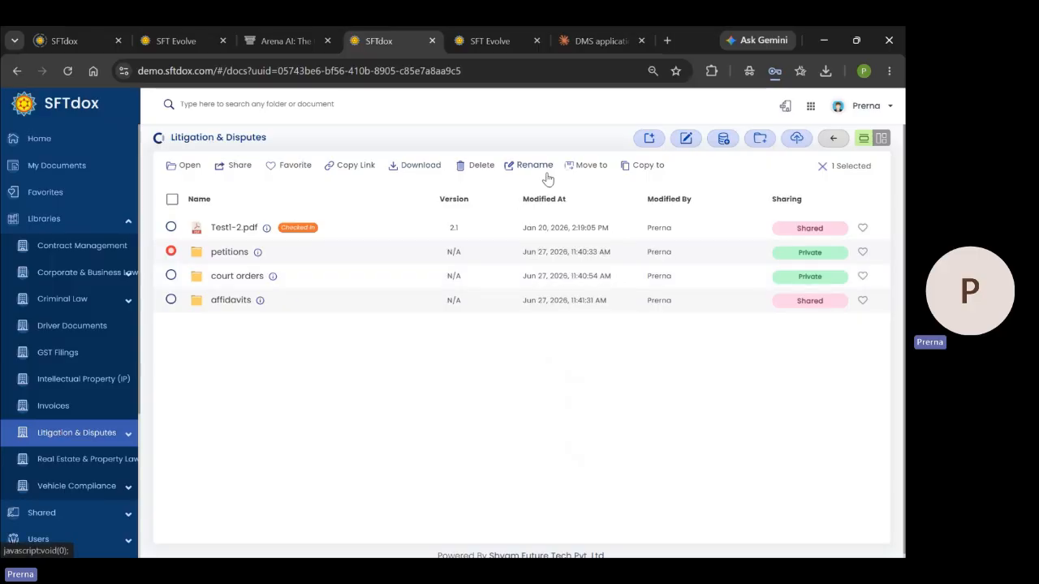
left_click(585, 167)
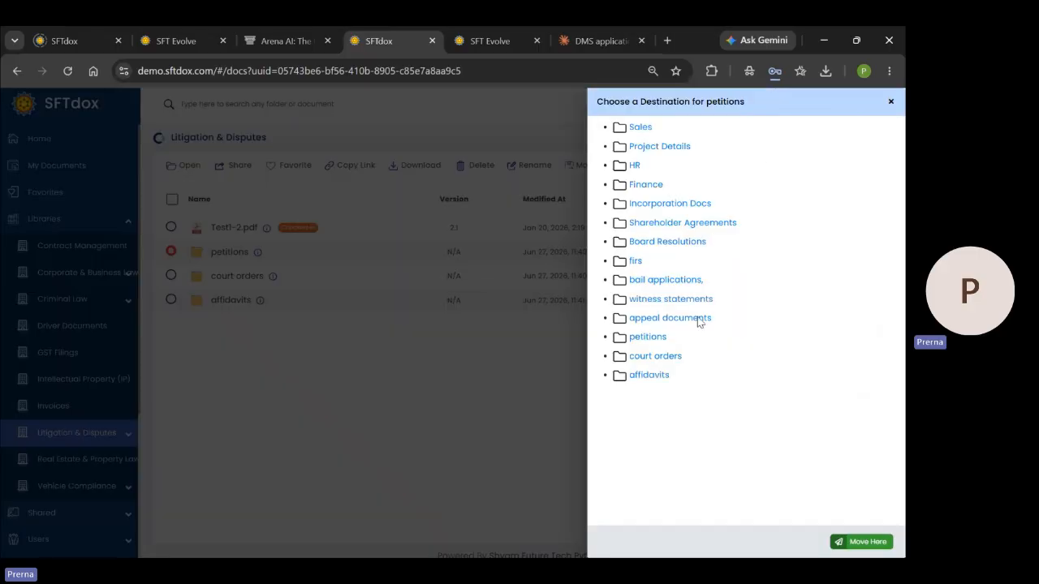
left_click(891, 103)
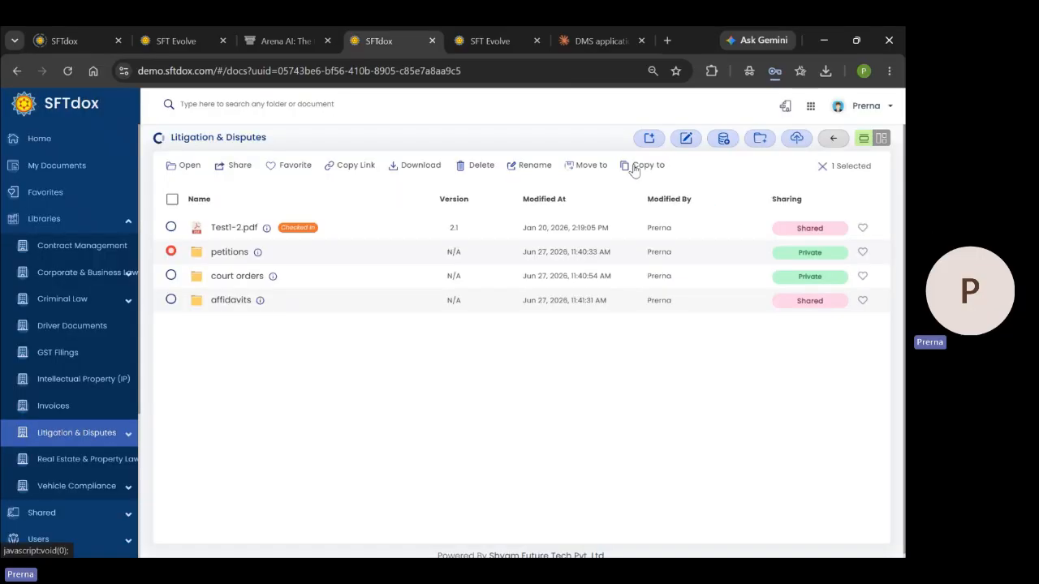
left_click(171, 252)
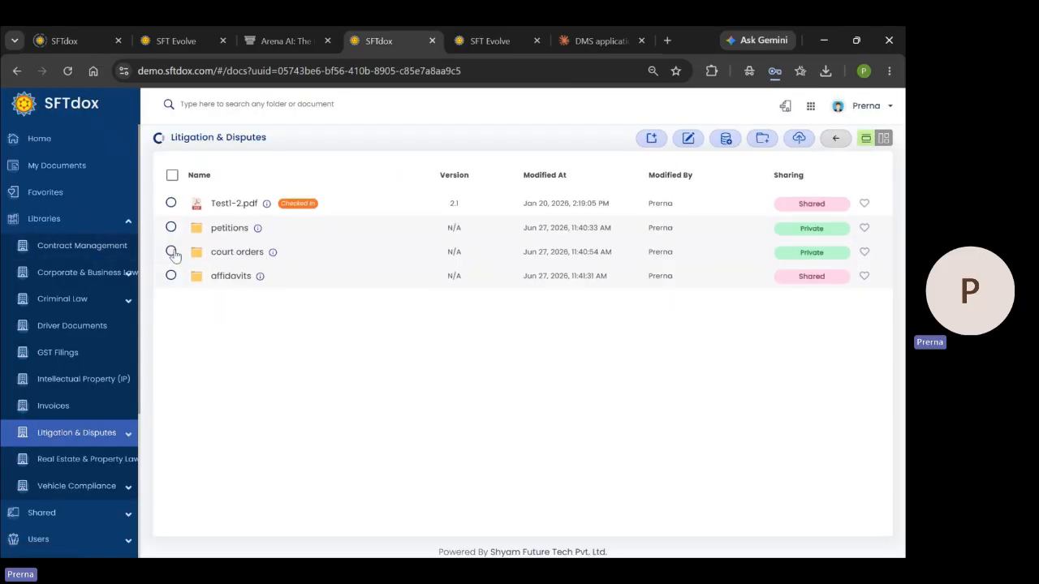
Review the new folder form's name, description, permission type and external user fields, and close it without creating a folder
left_click(768, 140)
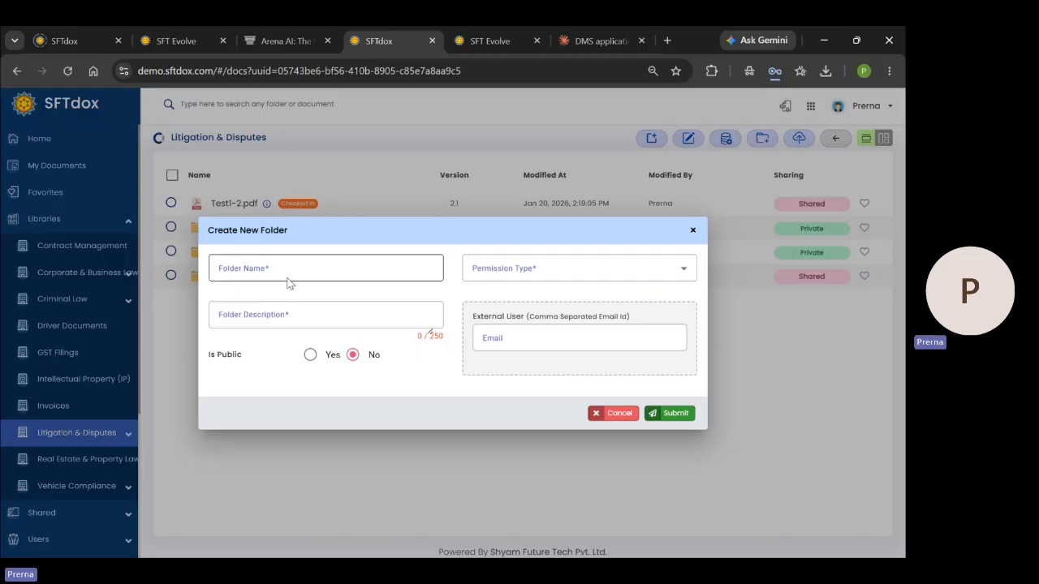
left_click(289, 272)
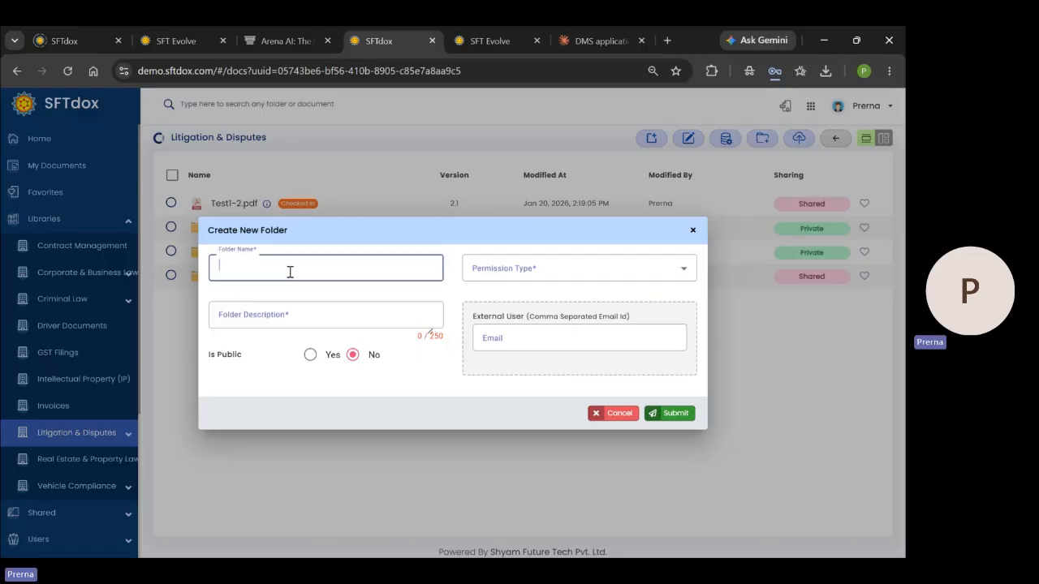
left_click(560, 276)
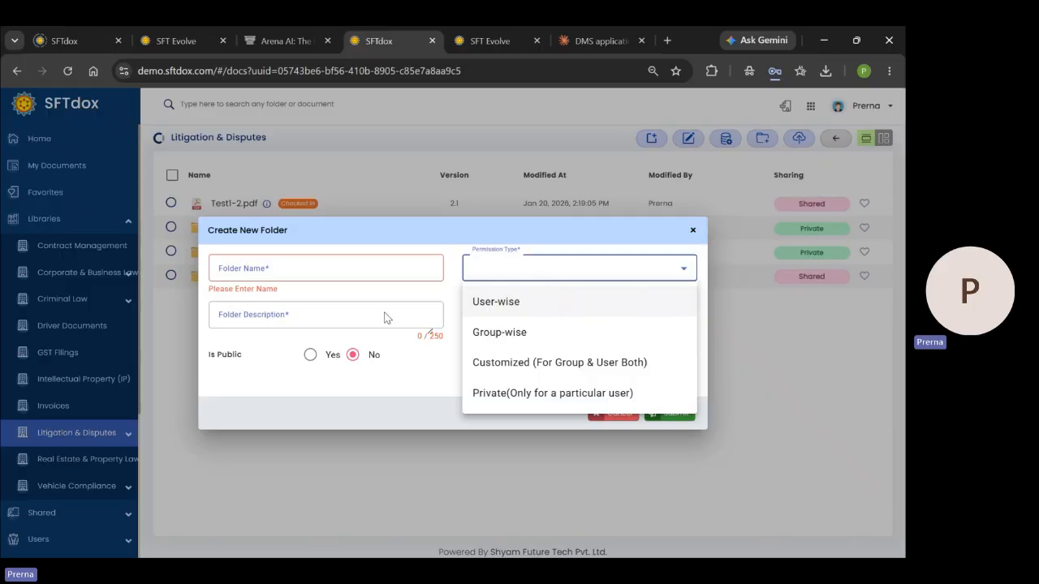
left_click(251, 317)
left_click(235, 313)
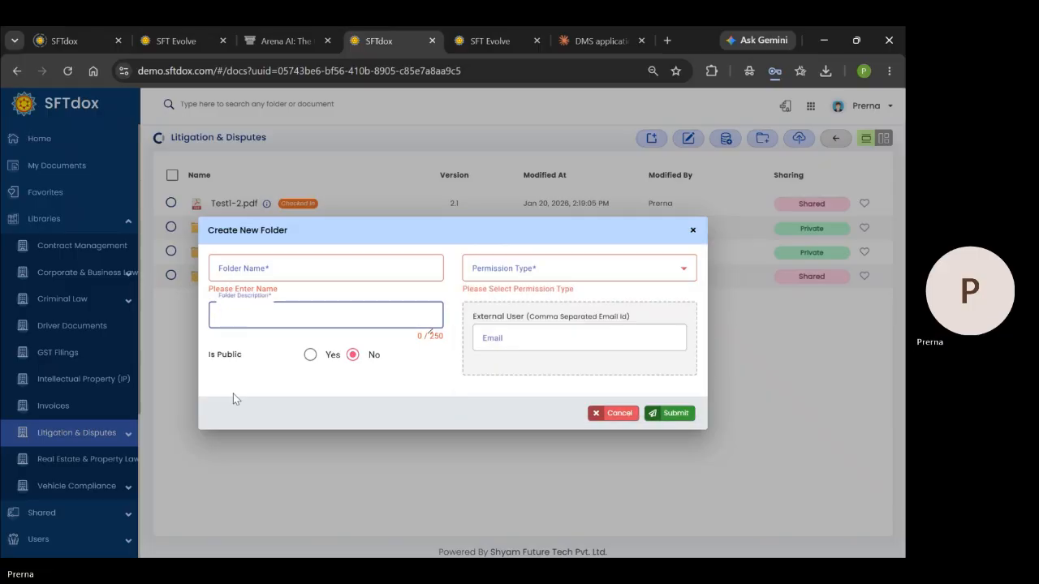
left_click(529, 338)
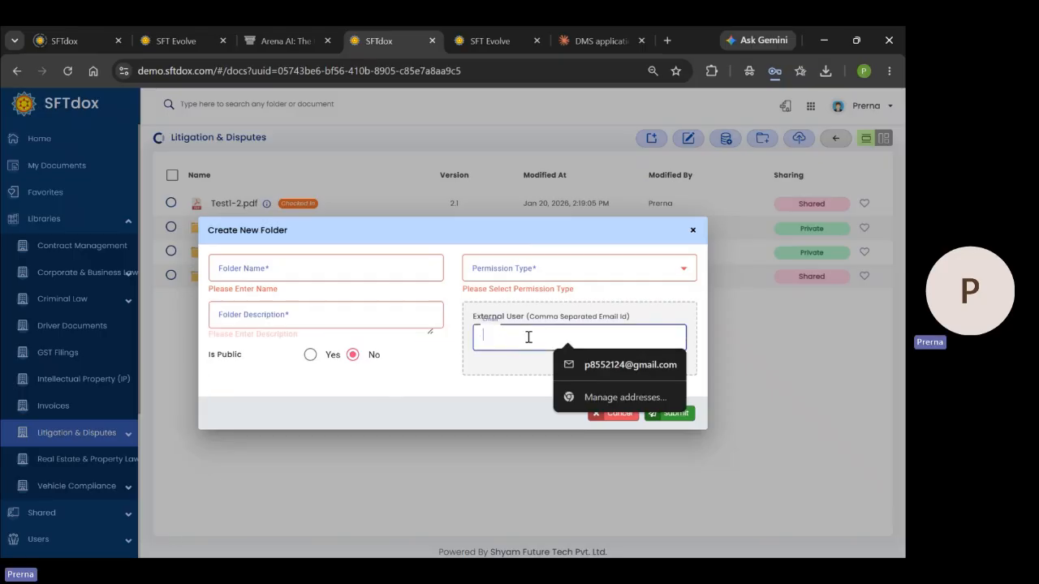
left_click(493, 376)
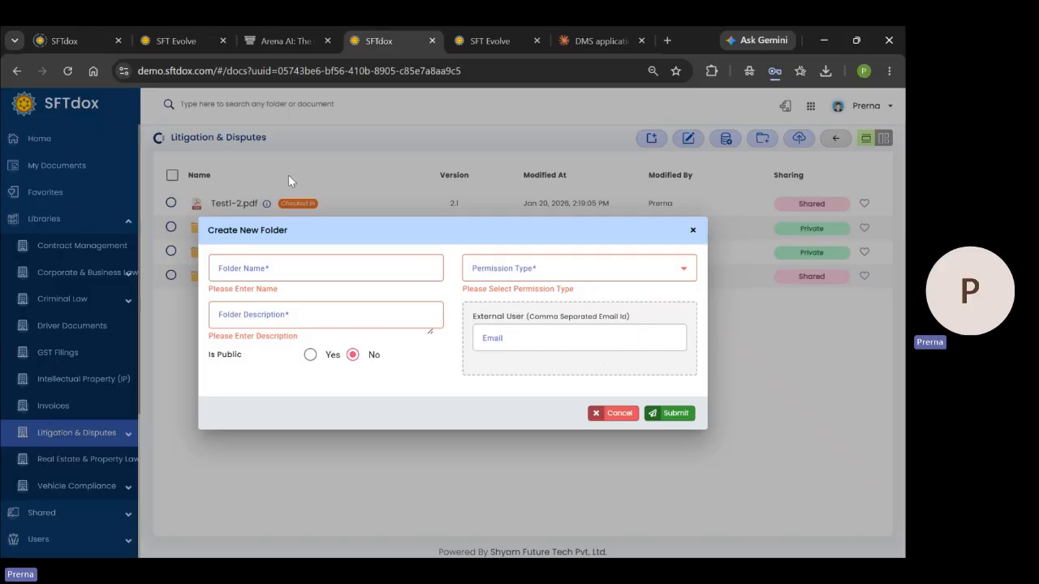
left_click(693, 231)
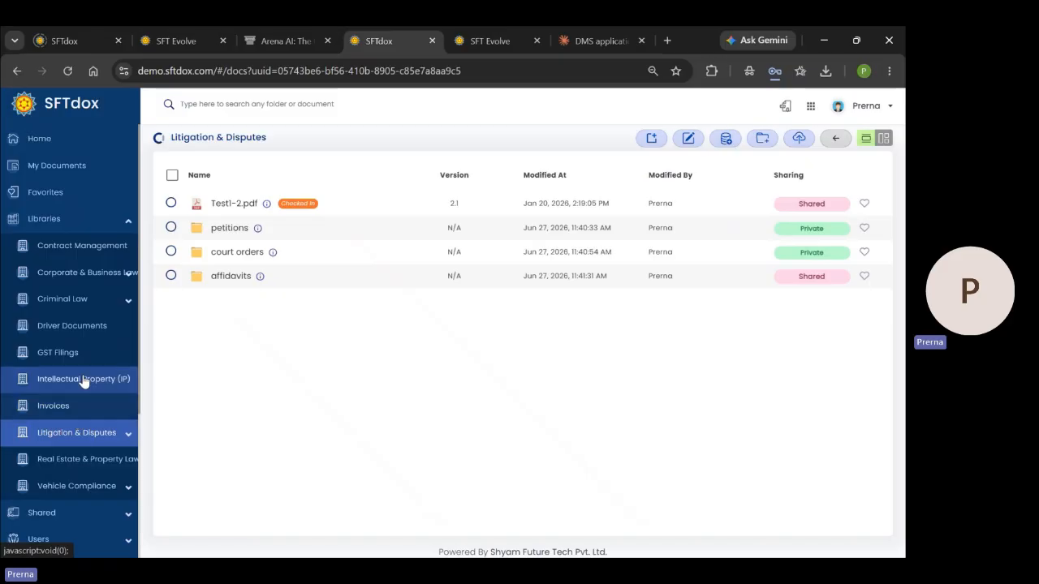
Review the user, group, external user and public sharing settings of the affidavits folder, and close them without changes
left_click(171, 275)
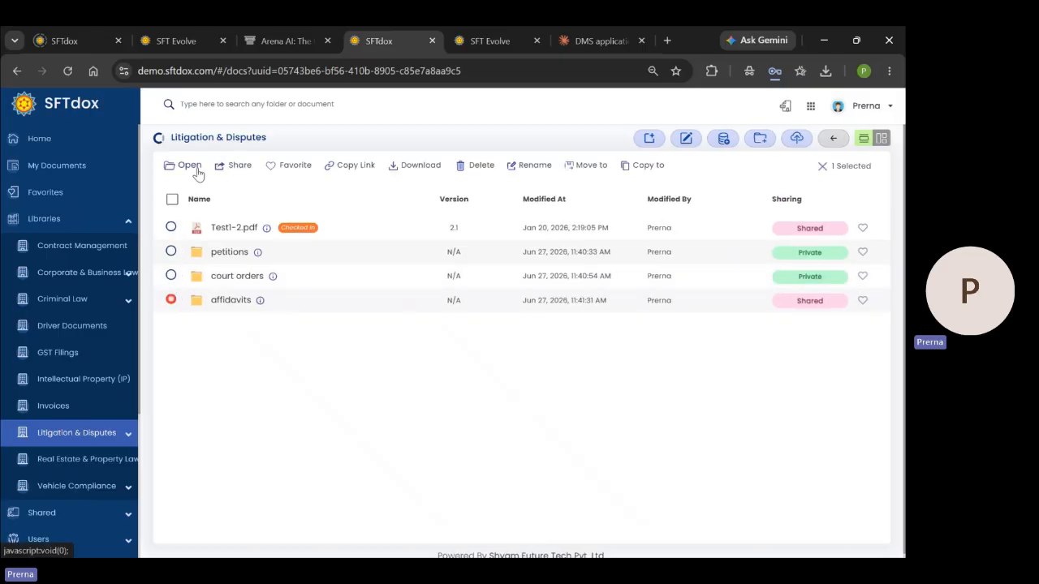
left_click(239, 164)
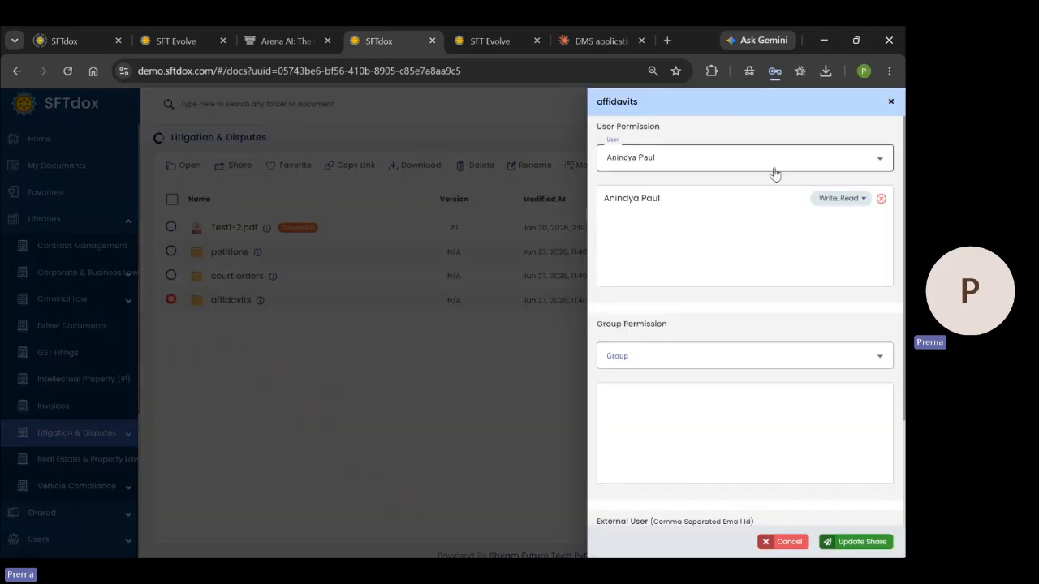
scroll(744, 321, "down", 2)
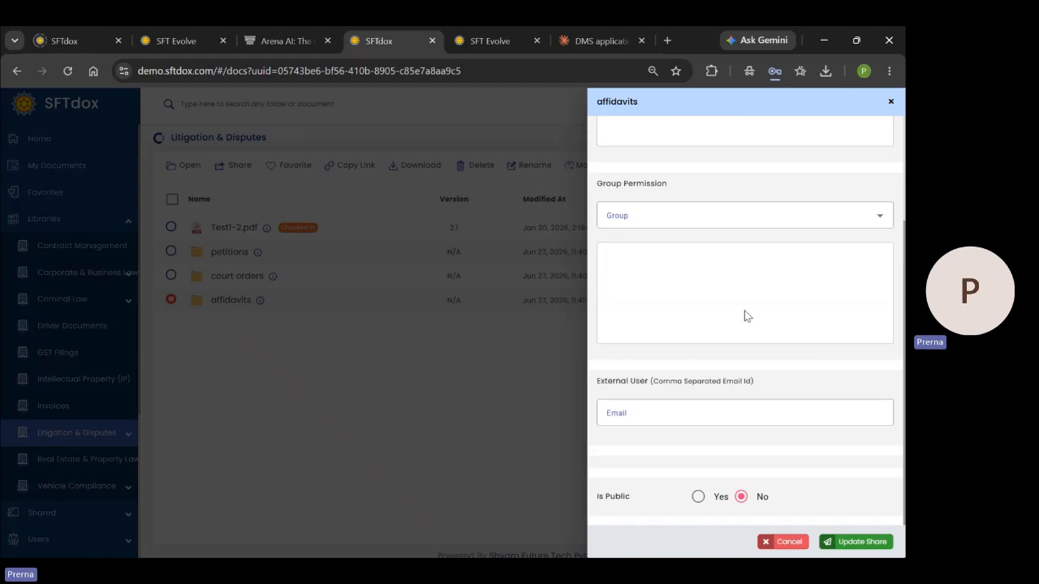
left_click(890, 101)
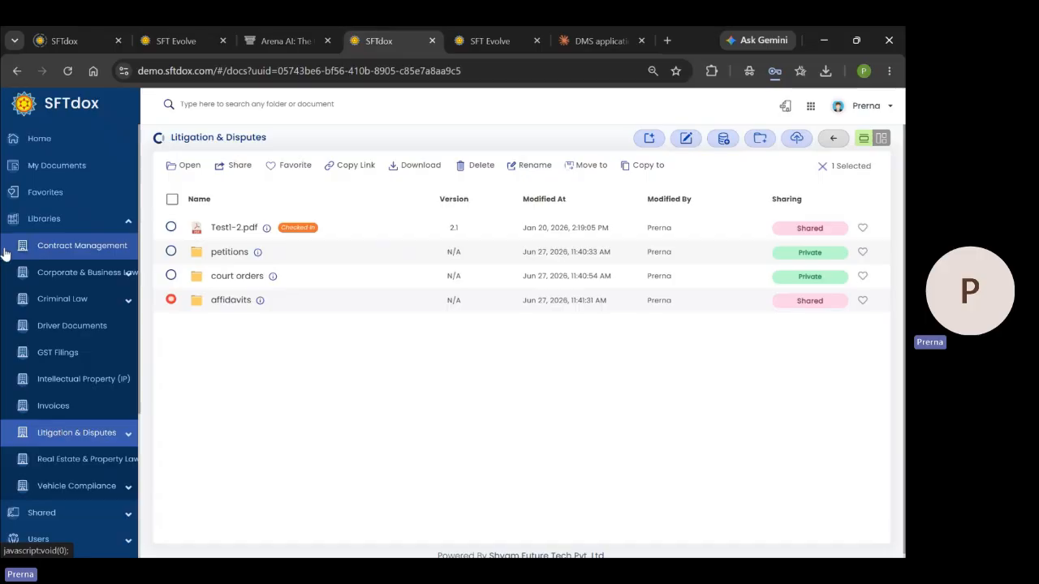
In My Documents, examine the document upload form with a second document entry added, and close it without uploading
left_click(80, 170)
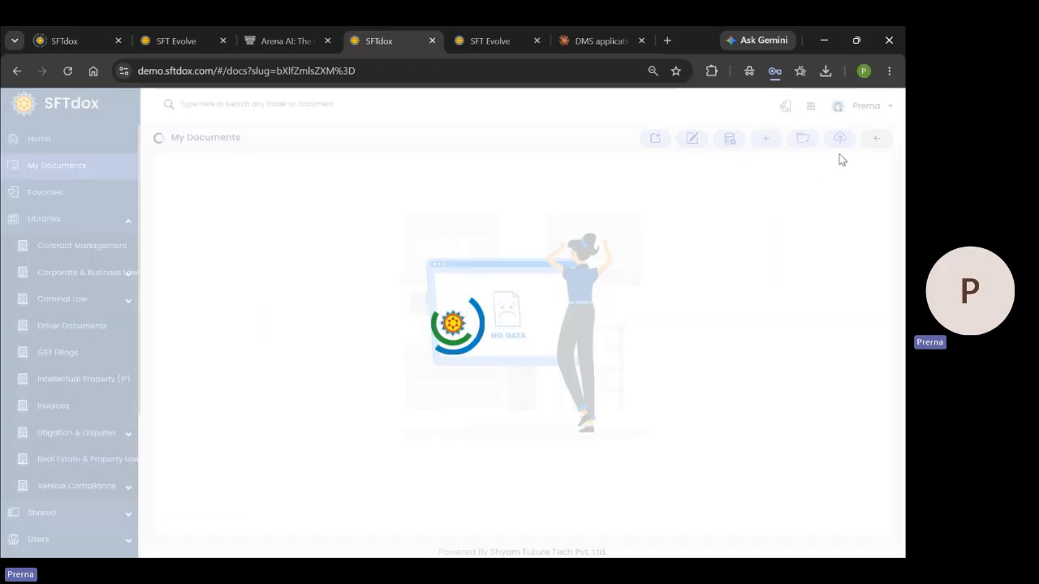
left_click(805, 137)
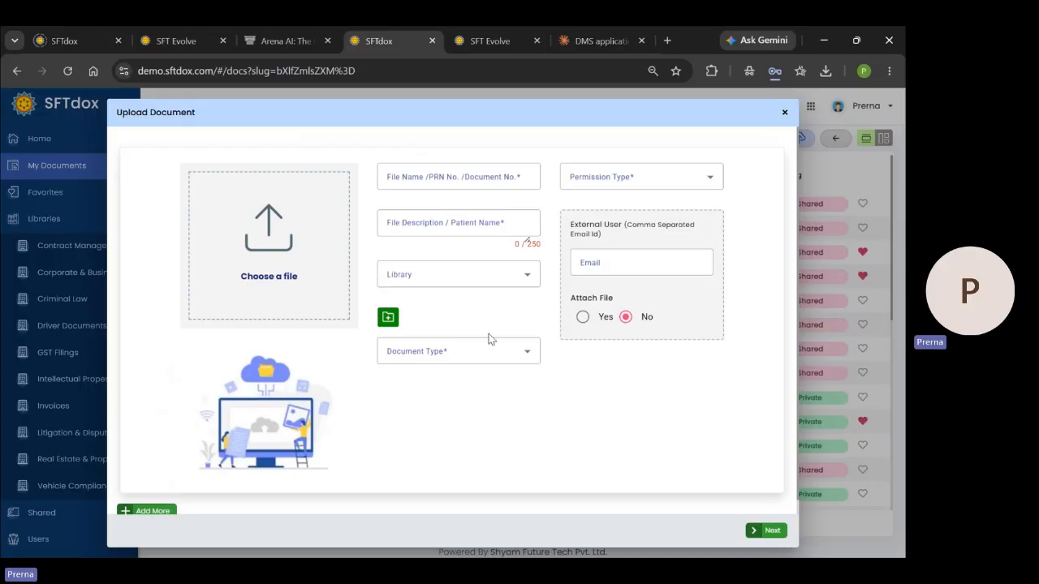
scroll(114, 497, "down", 1)
left_click(135, 496)
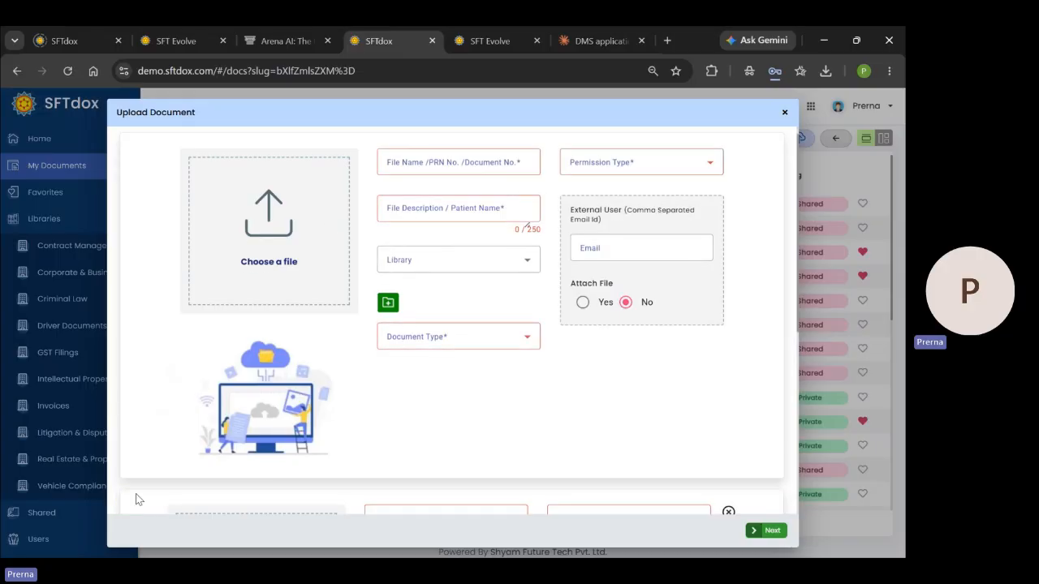
scroll(193, 423, "down", 4)
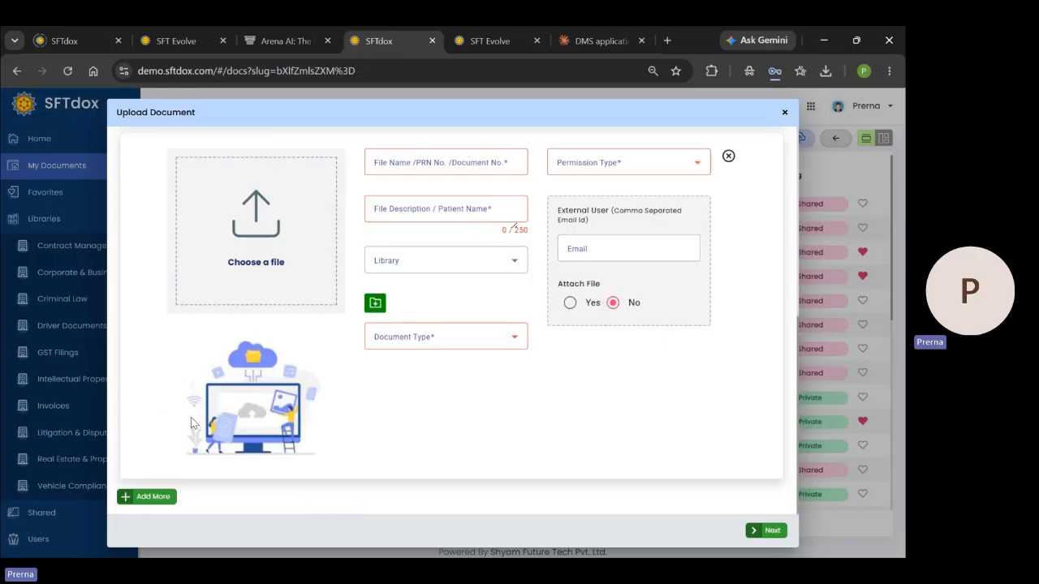
left_click(784, 112)
Review the bulk upload form's document types and directory selection, and close it without choosing or uploading anything
left_click(689, 140)
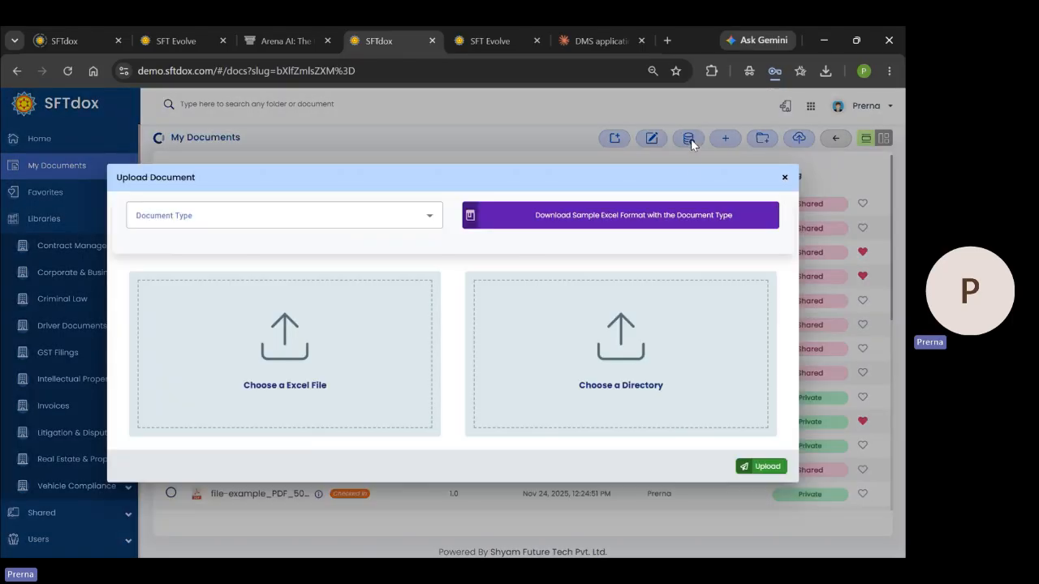
left_click(410, 216)
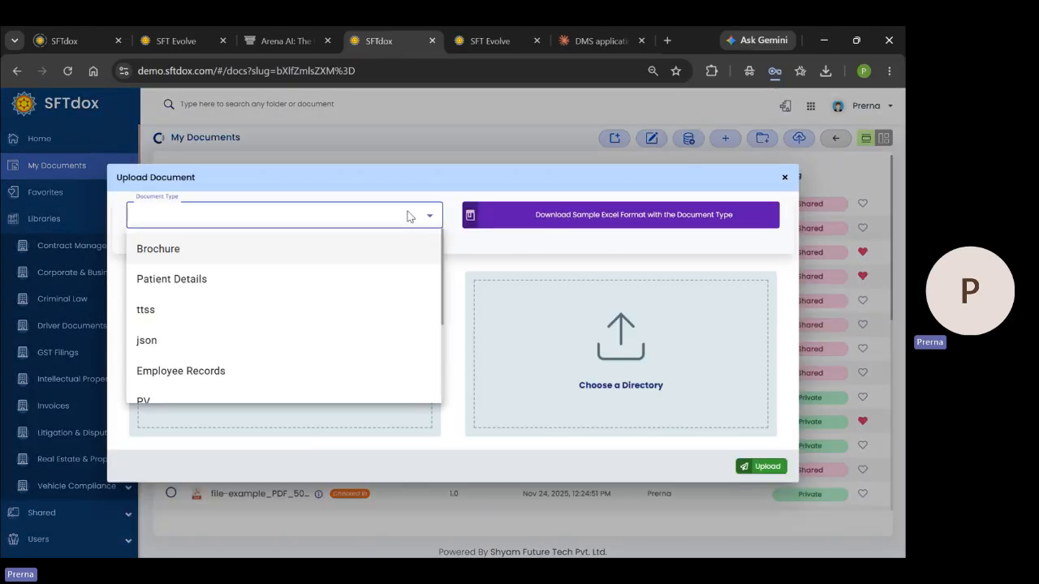
scroll(402, 235, "down", 2)
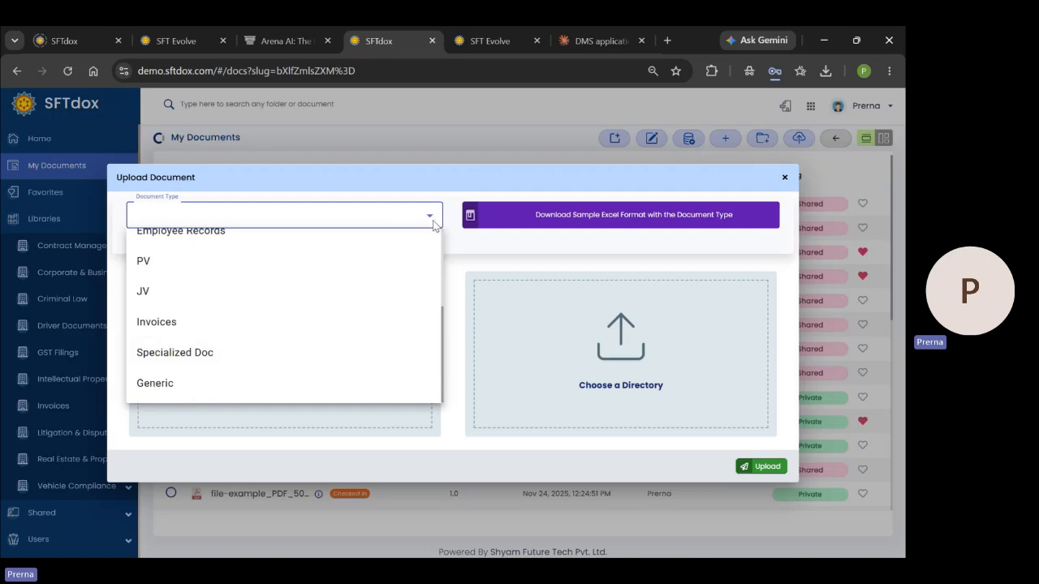
left_click(476, 251)
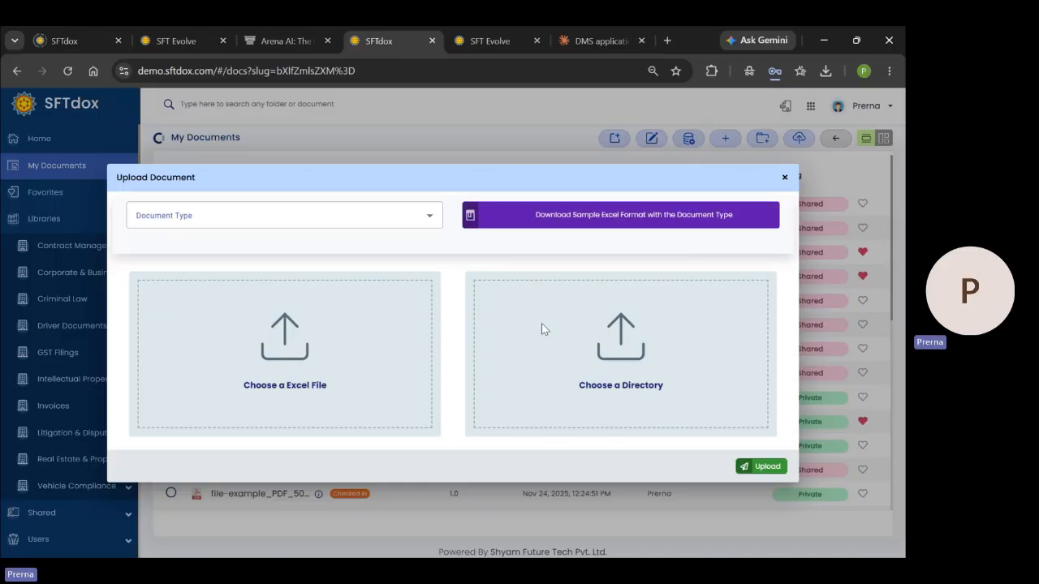
left_click(602, 382)
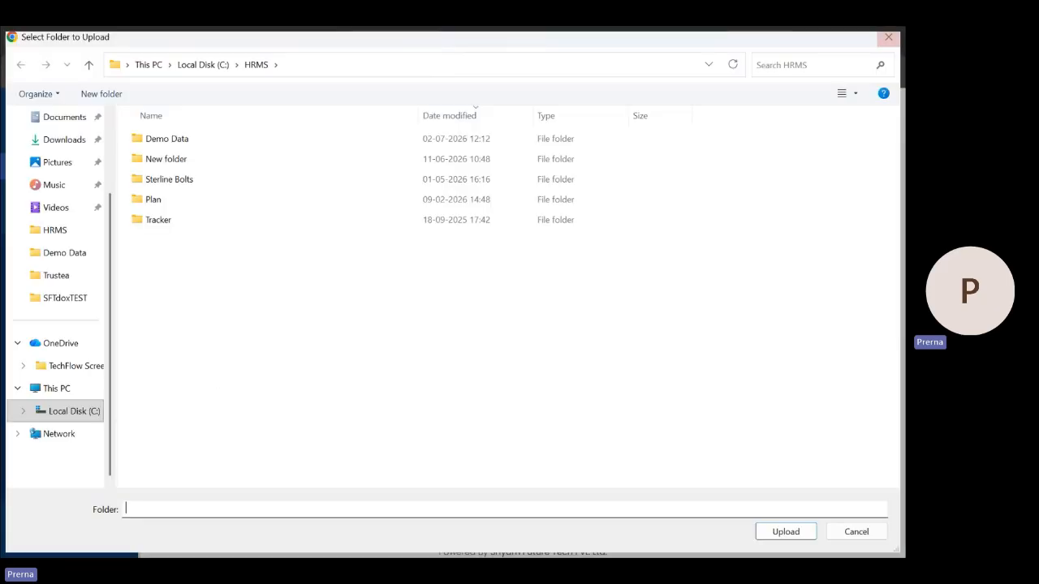
left_click(889, 36)
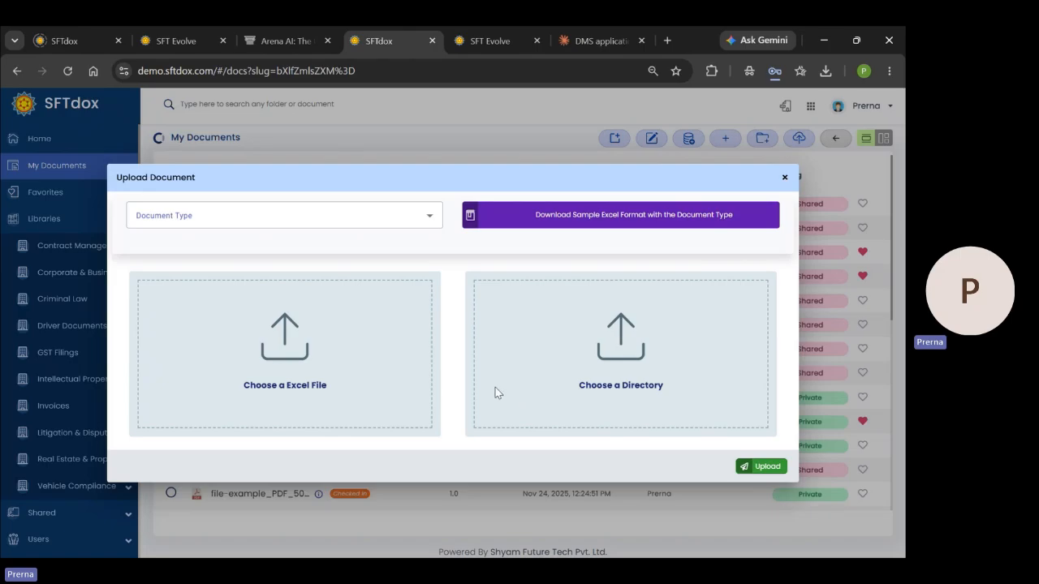
left_click(785, 178)
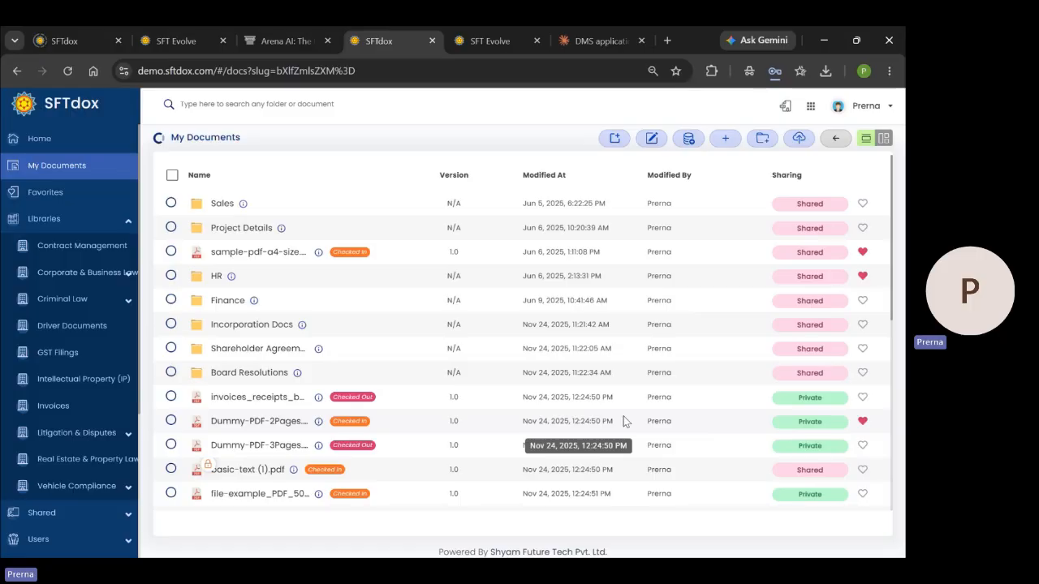
Examine the supporting document form of Dummy-PDF-2Pages.pdf with three extra document rows added, and close it without saving
left_click(129, 221)
scroll(507, 345, "down", 3)
scroll(500, 358, "up", 2)
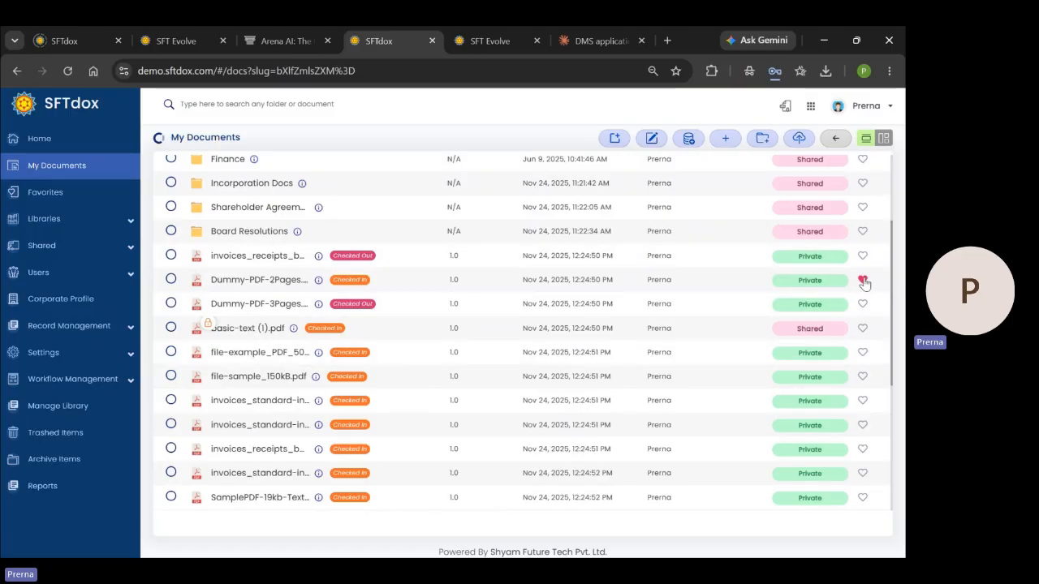
left_click(172, 280)
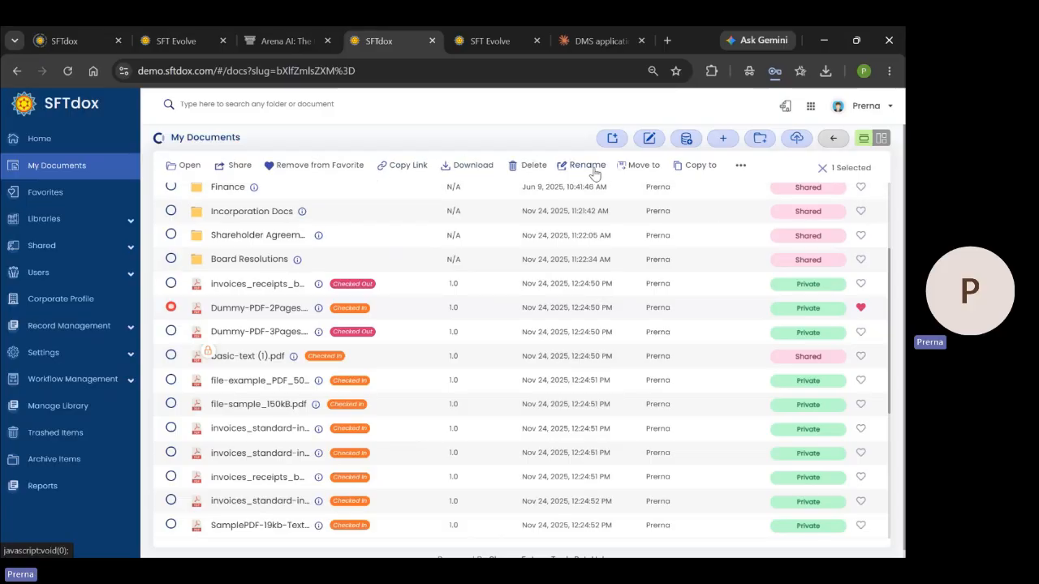
left_click(740, 166)
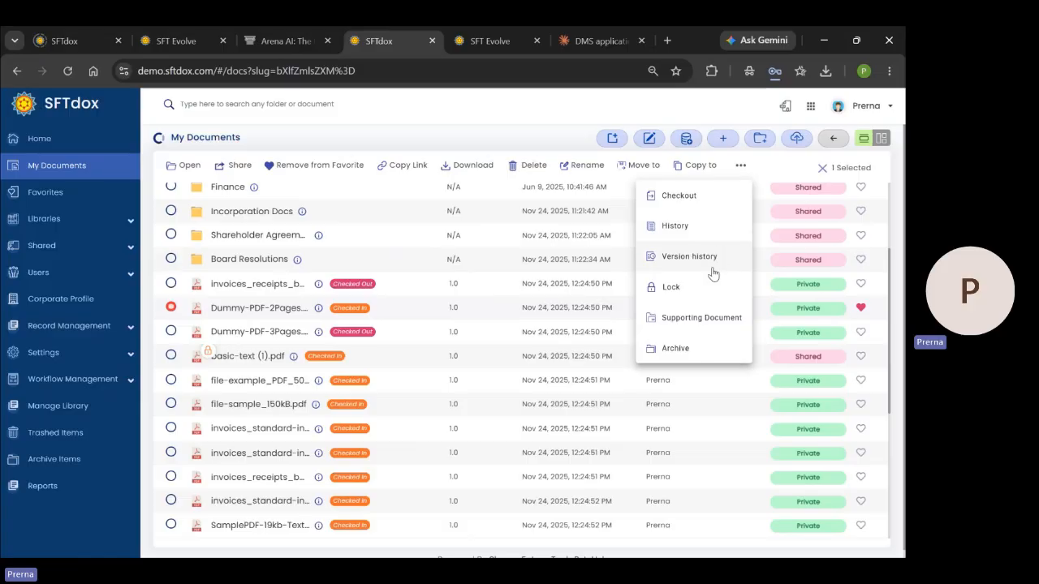
left_click(696, 323)
left_click(601, 313)
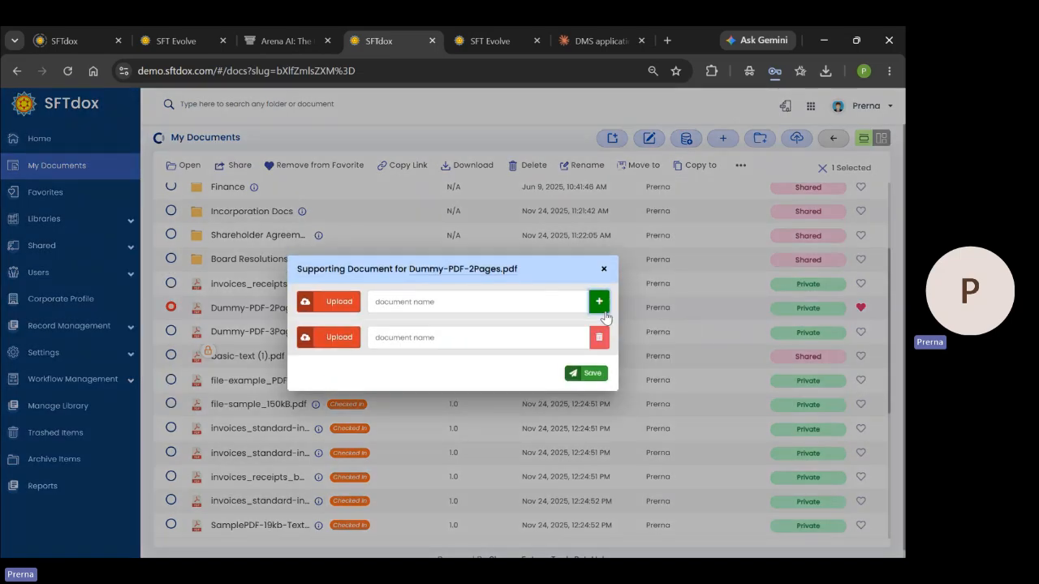
left_click(600, 300)
left_click(601, 283)
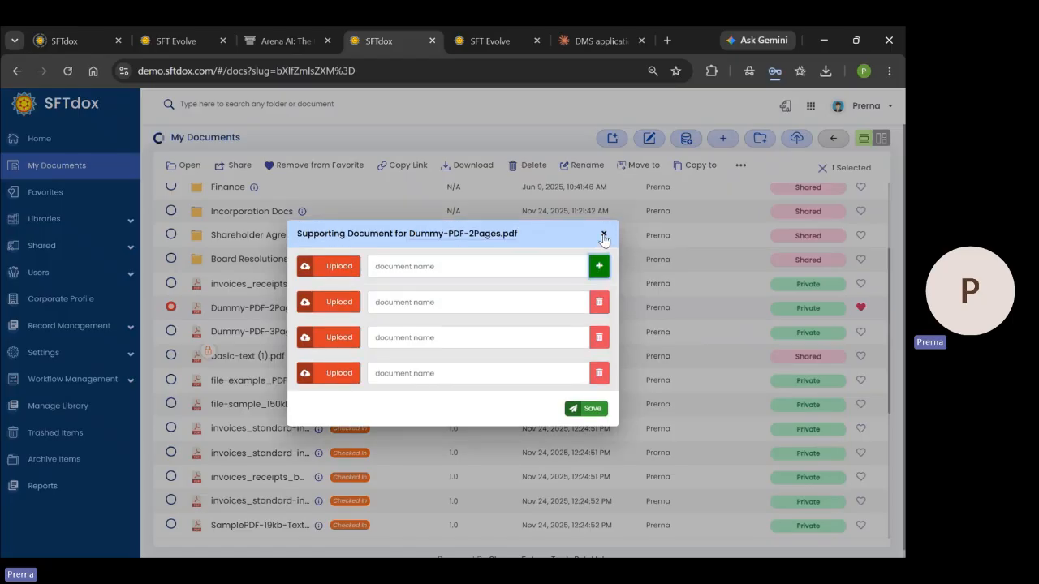
left_click(603, 235)
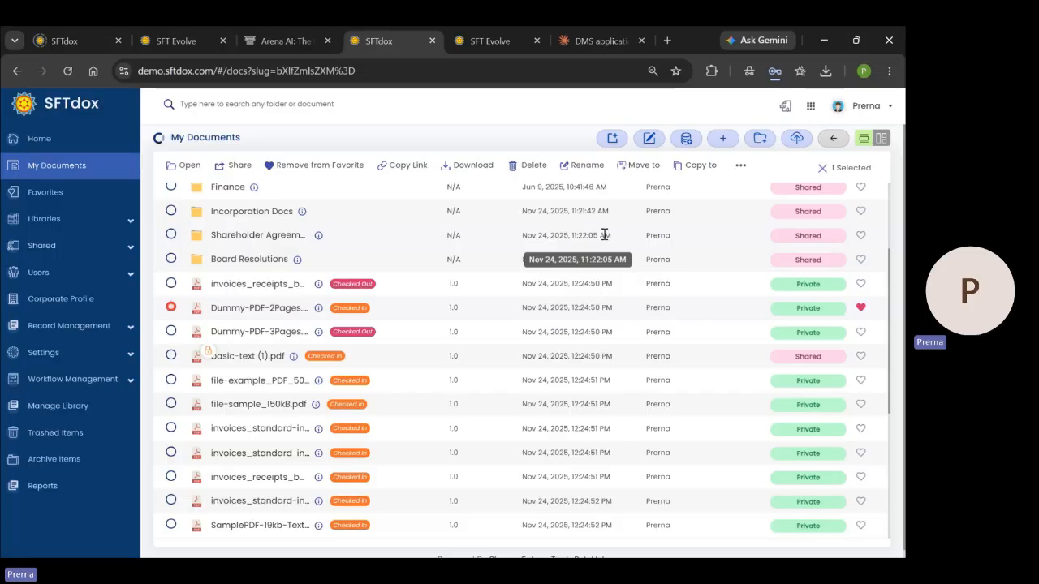
Review the version history of Dummy-PDF-2Pages.pdf and the actions offered for version 1.0, then close it and deselect the document
left_click(741, 165)
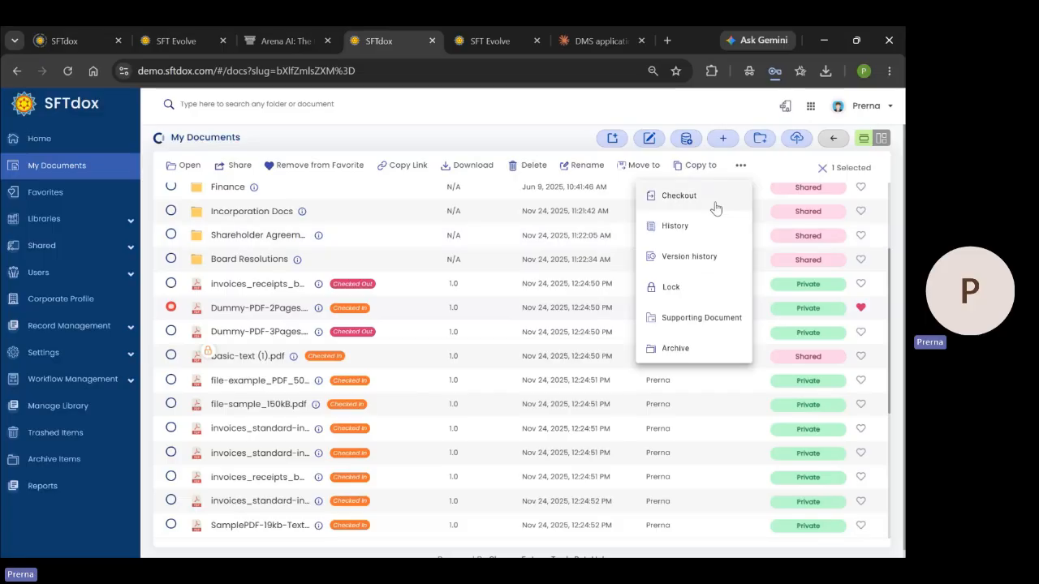
left_click(700, 256)
left_click(795, 174)
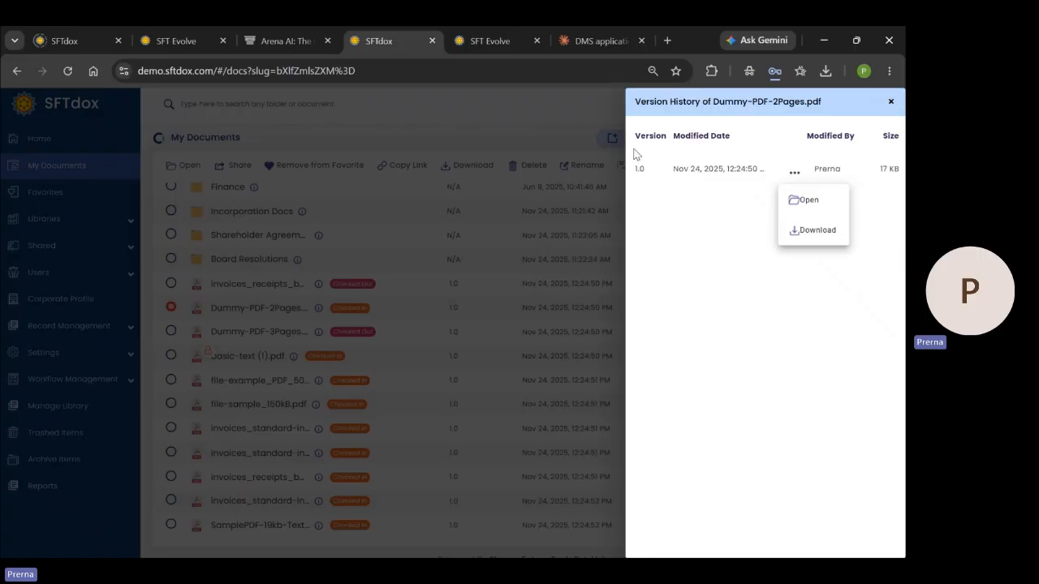
left_click(891, 103)
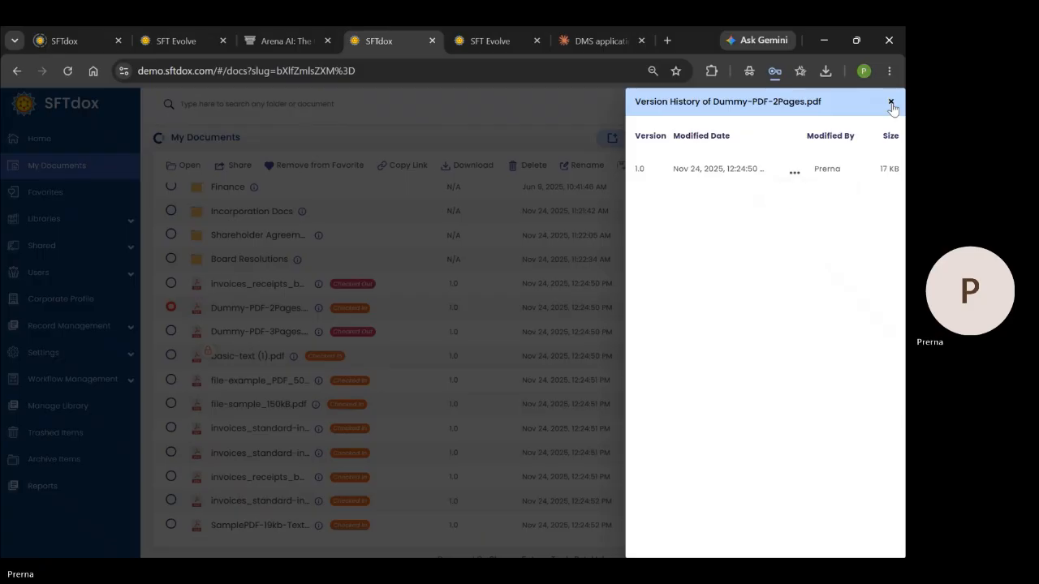
left_click(891, 103)
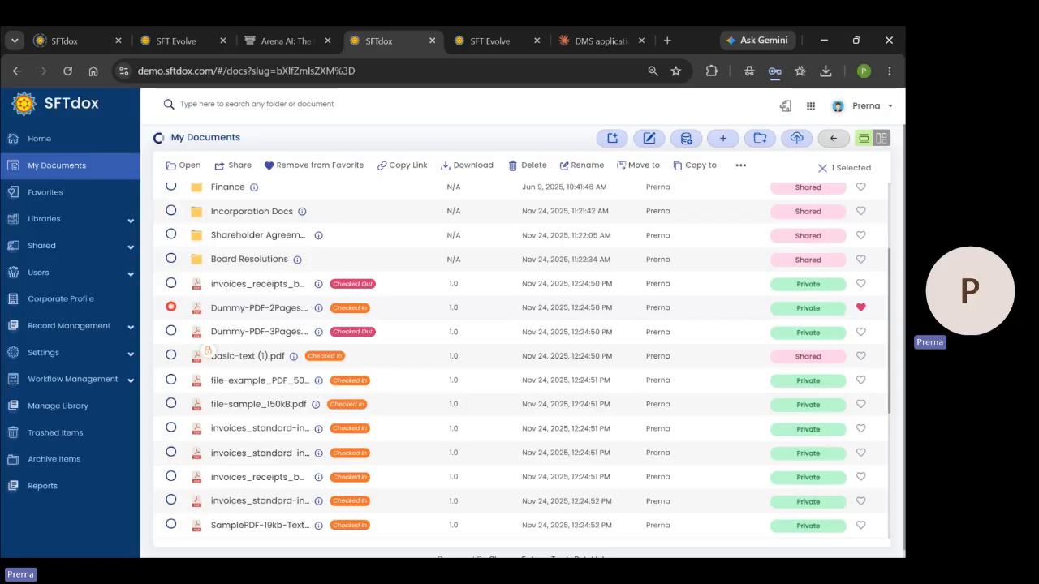
left_click(170, 308)
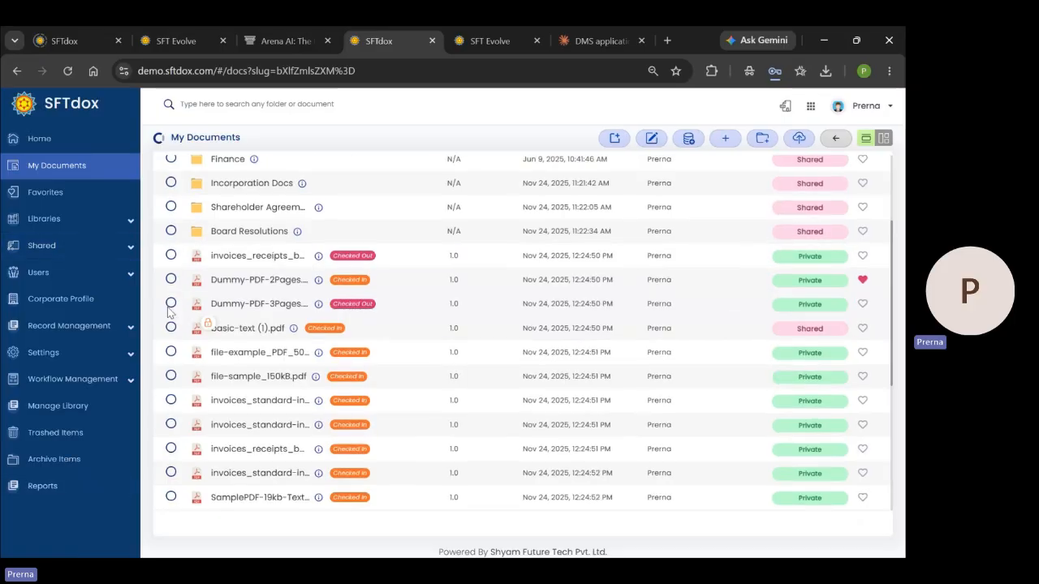
Preview Test1-2.pdf, highlight its line of text with the metadata closed, and return to My Documents
scroll(162, 430, "down", 3)
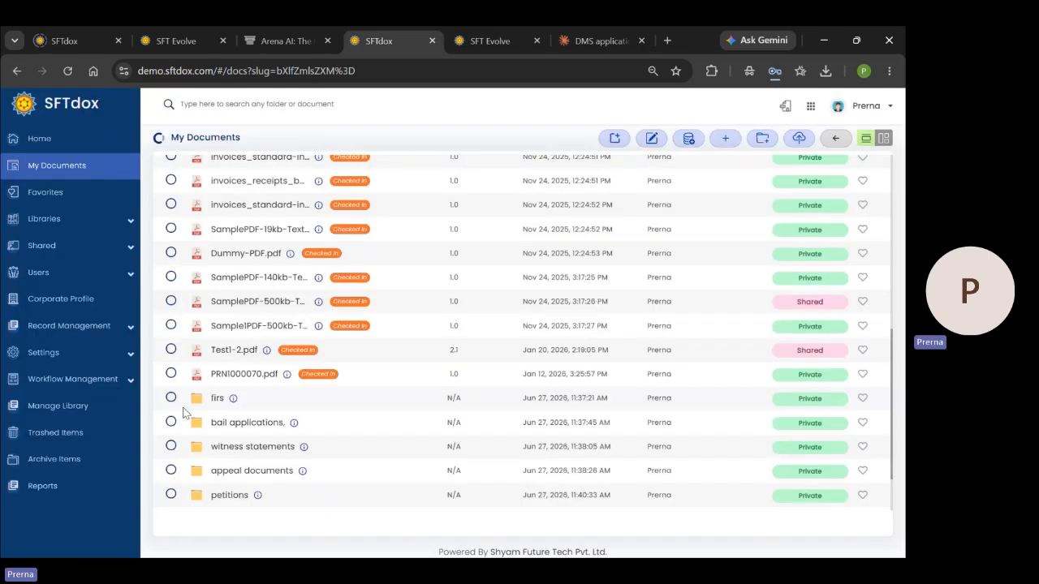
left_click(170, 349)
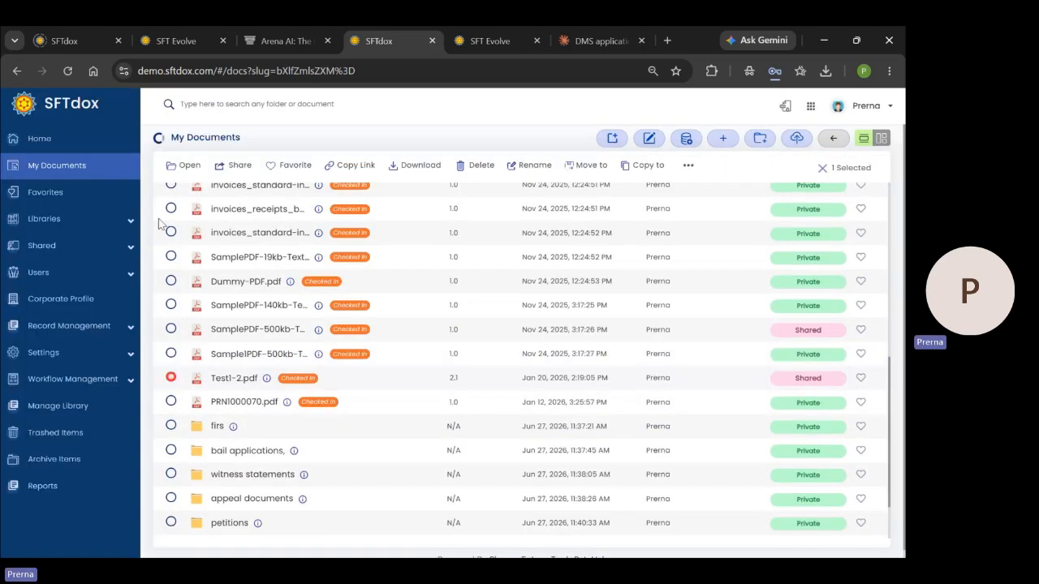
left_click(177, 166)
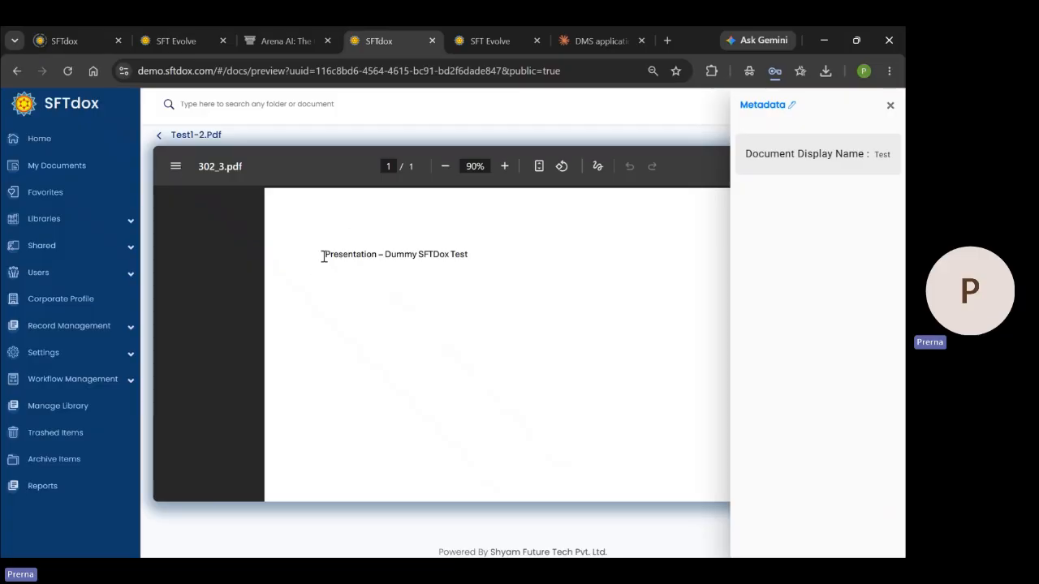
left_click_drag(323, 257, 495, 254)
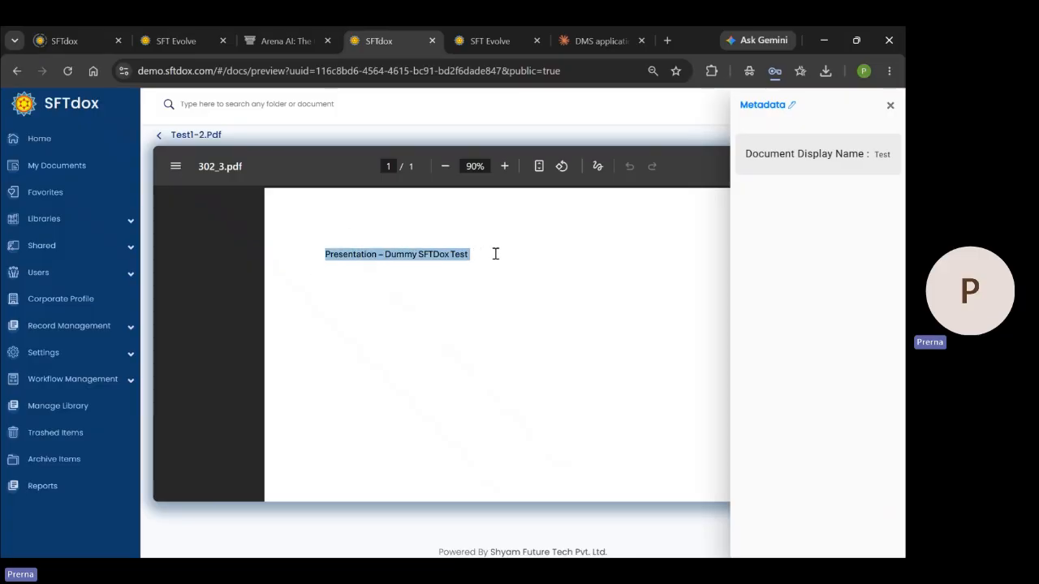
left_click(890, 106)
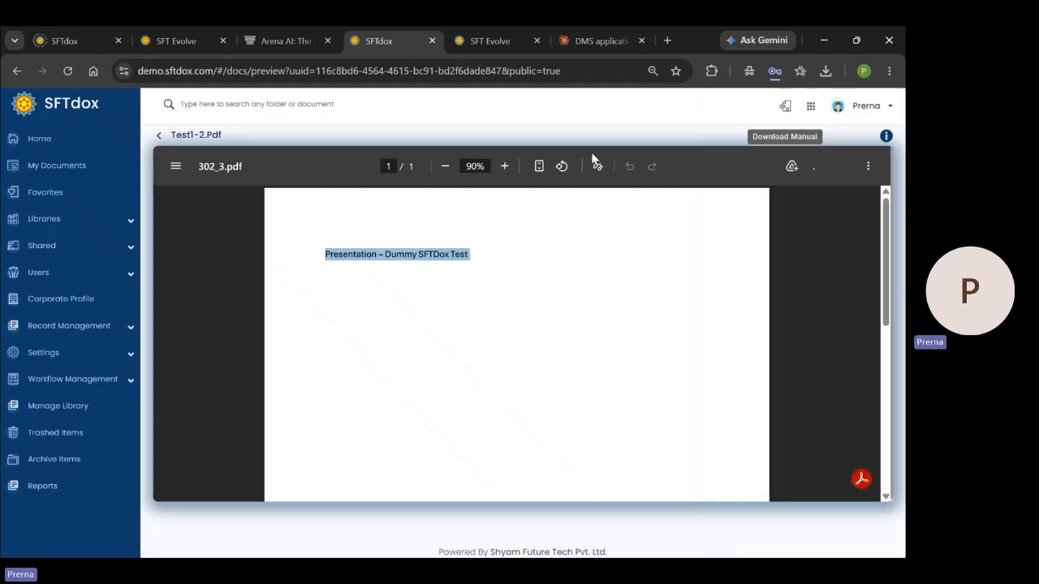
left_click(160, 136)
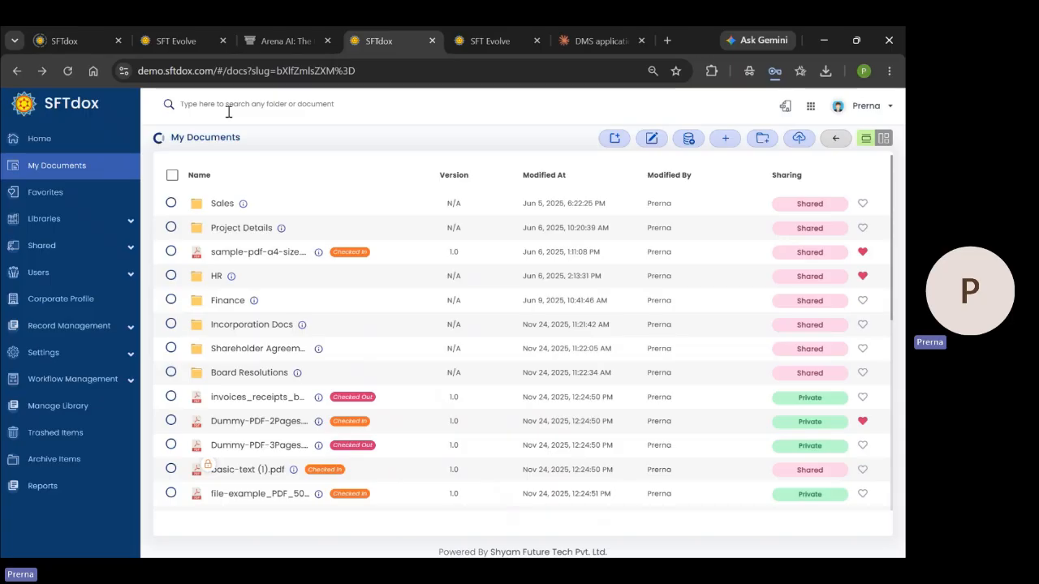
Search the folders and documents for "Dummy", review the matches, and clear the search
left_click(228, 112)
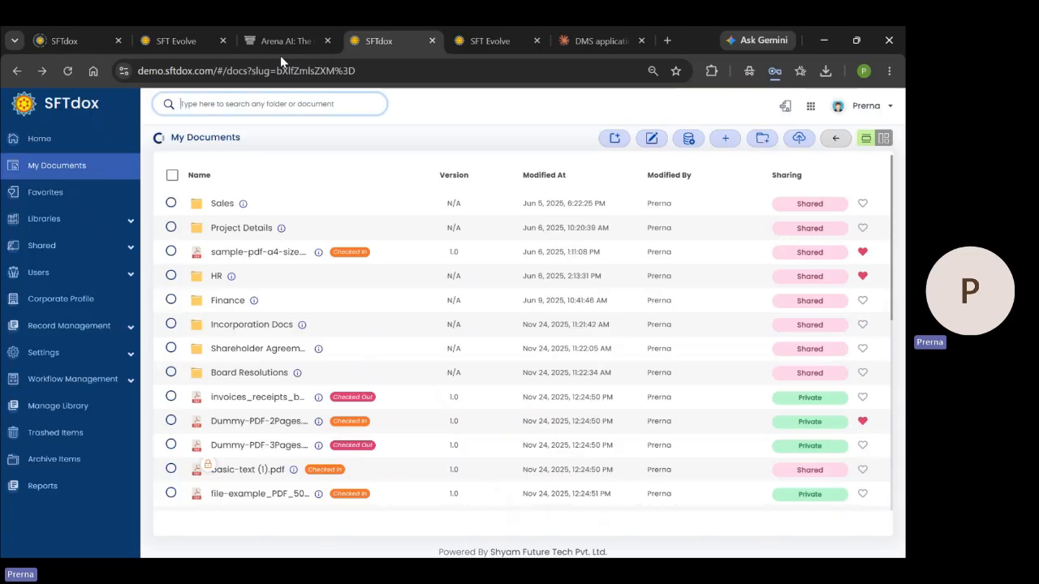
type("Dummy")
key("Return")
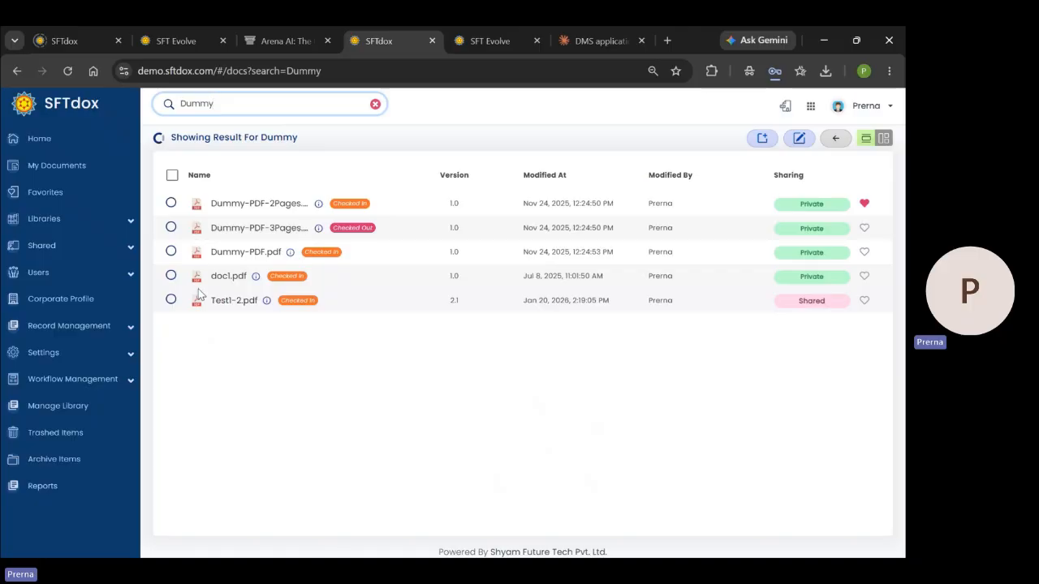
left_click(375, 106)
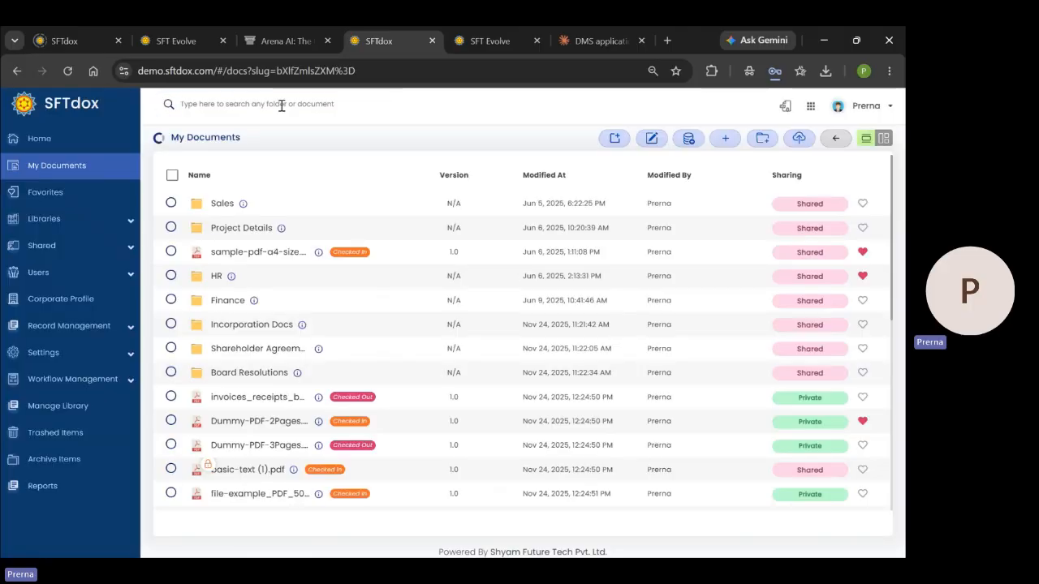
Search the folders and documents for "presentation"
left_click(281, 105)
type("p")
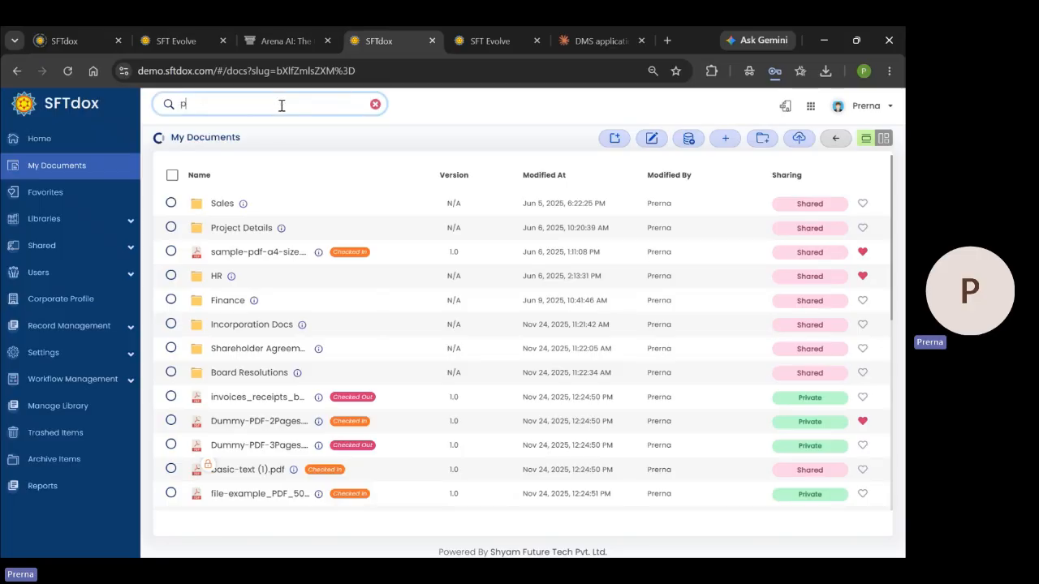
type("resentations")
key("Return")
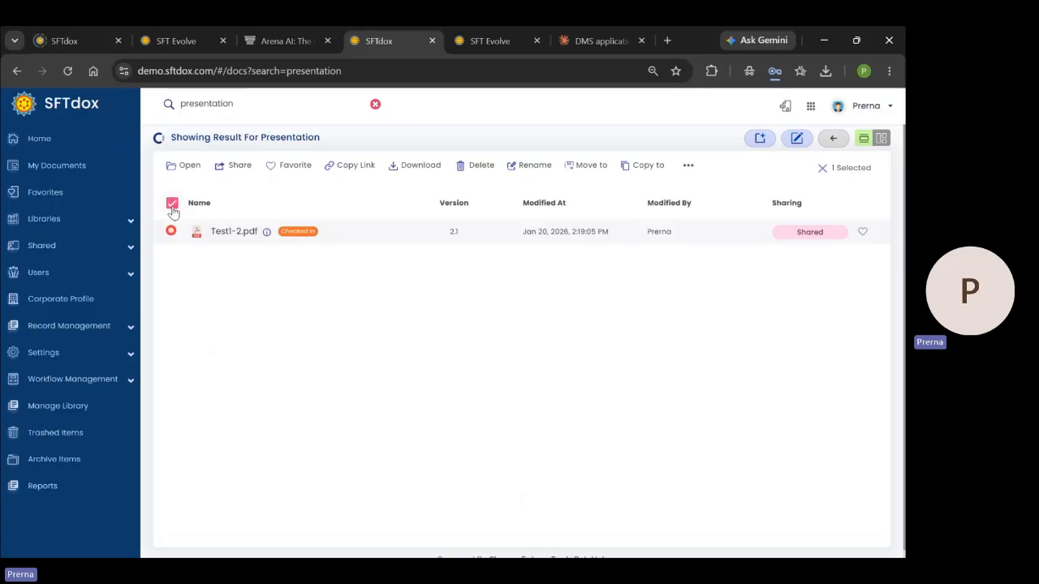
Preview the matching Test1-2.pdf, highlight the line containing the search word, then return to the results and clear the search
left_click(183, 165)
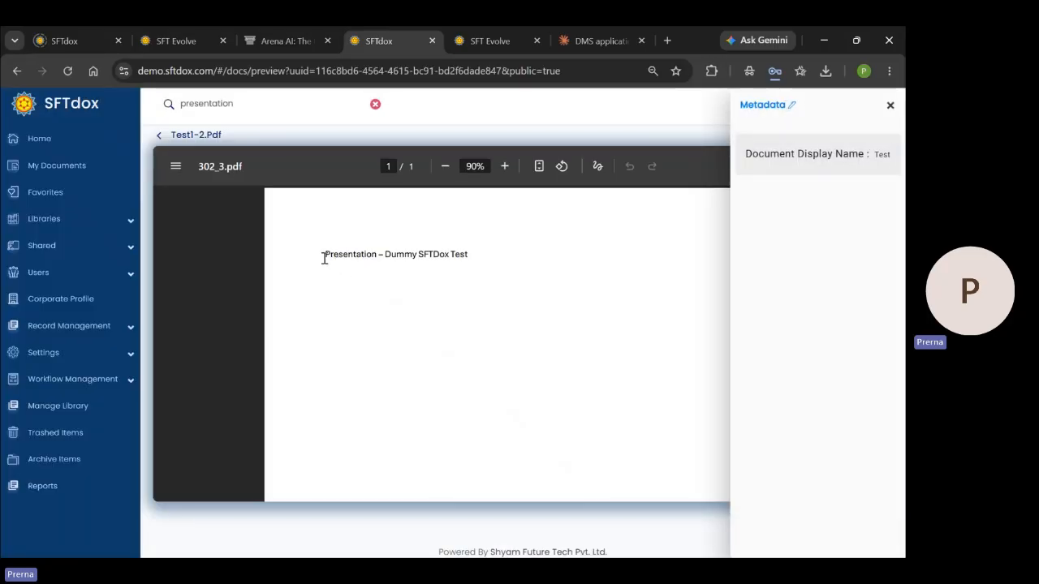
left_click_drag(325, 258, 503, 258)
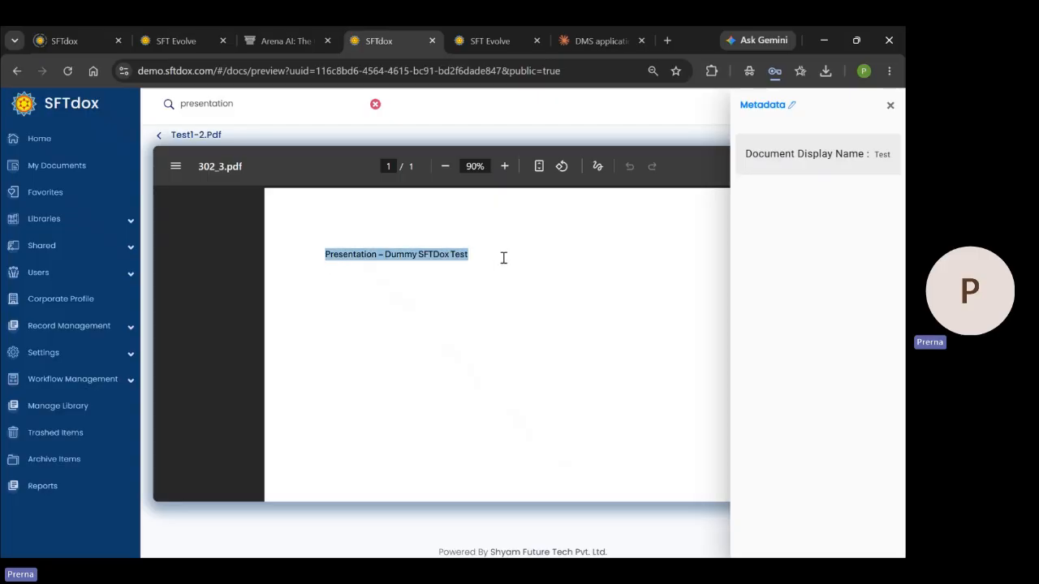
left_click(501, 265)
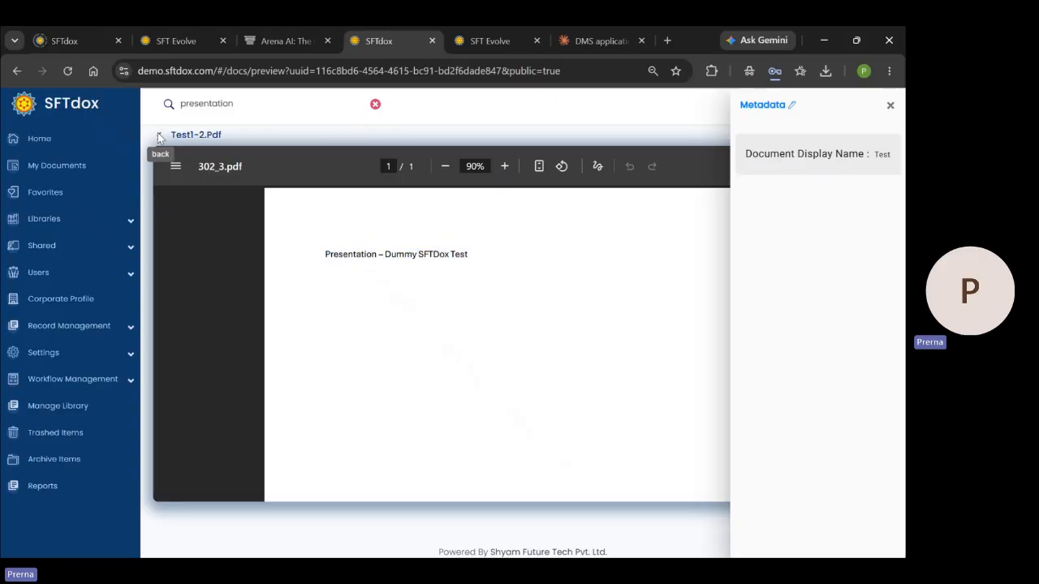
left_click(159, 136)
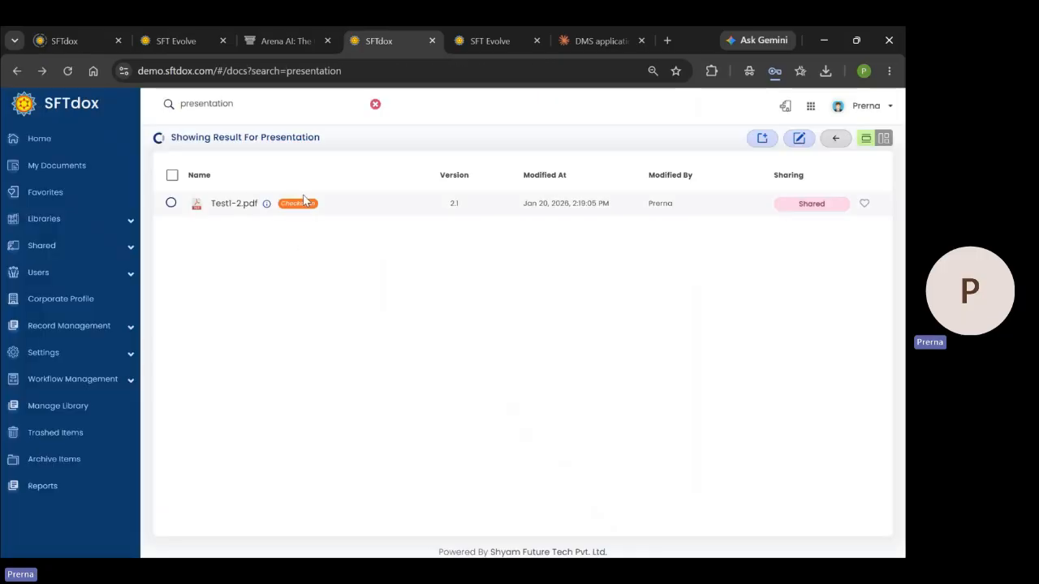
left_click_drag(244, 104, 142, 111)
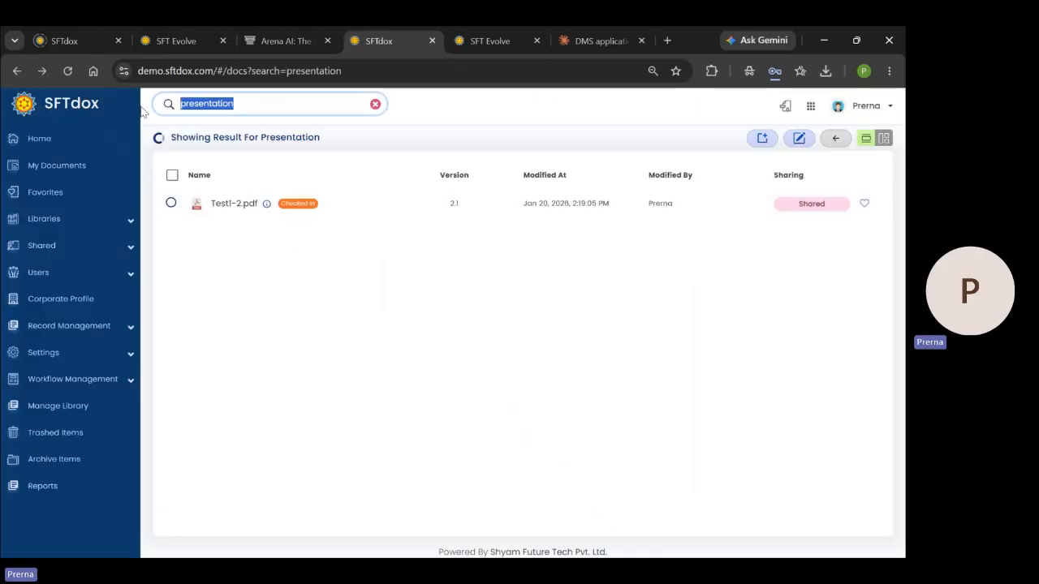
left_click(375, 106)
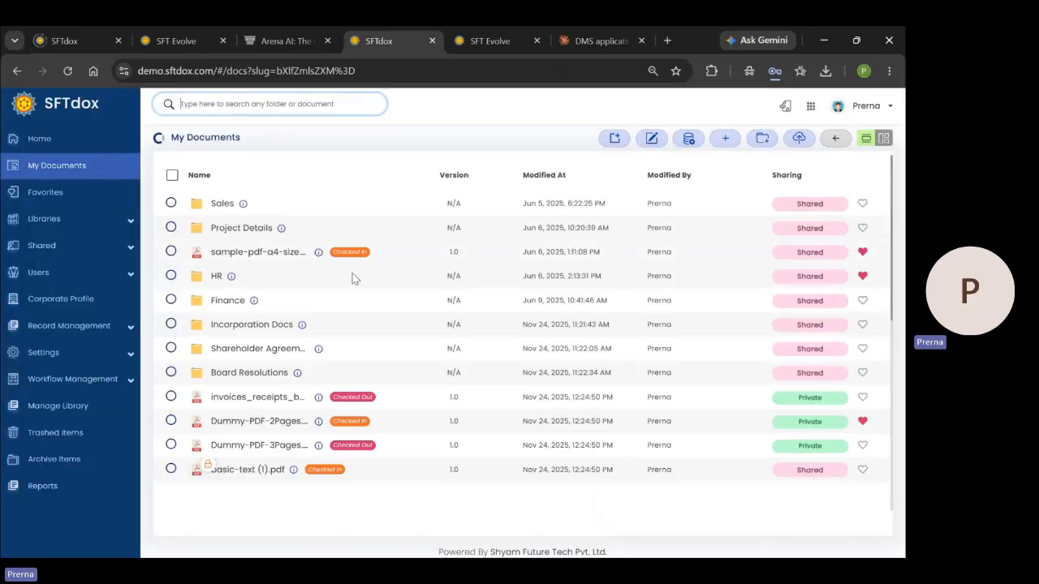
Preview the checked-out auto repair receipt template PDF with its metadata closed, and return to My Documents
scroll(350, 280, "down", 5)
scroll(349, 283, "up", 5)
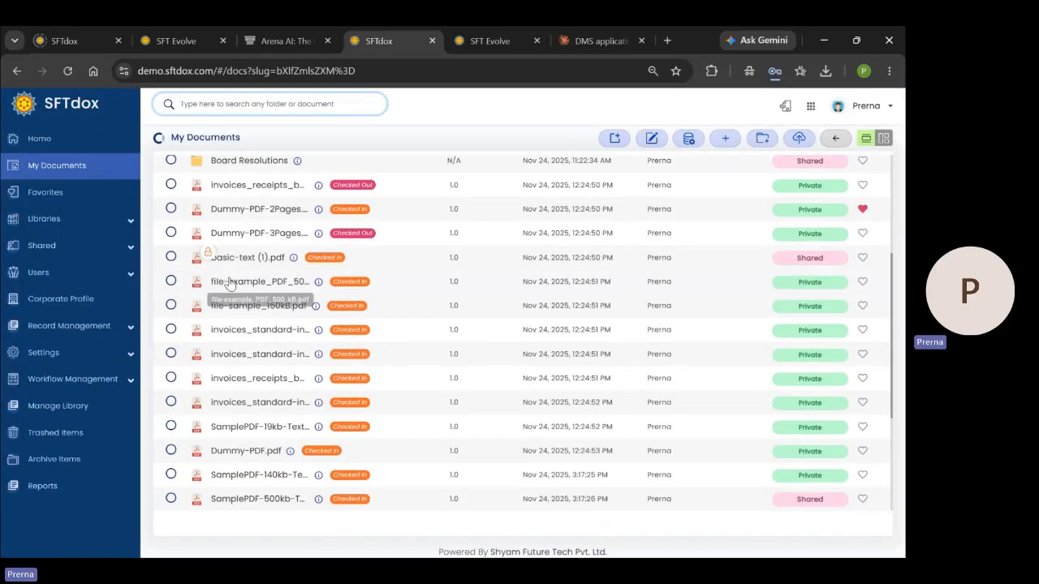
left_click(169, 186)
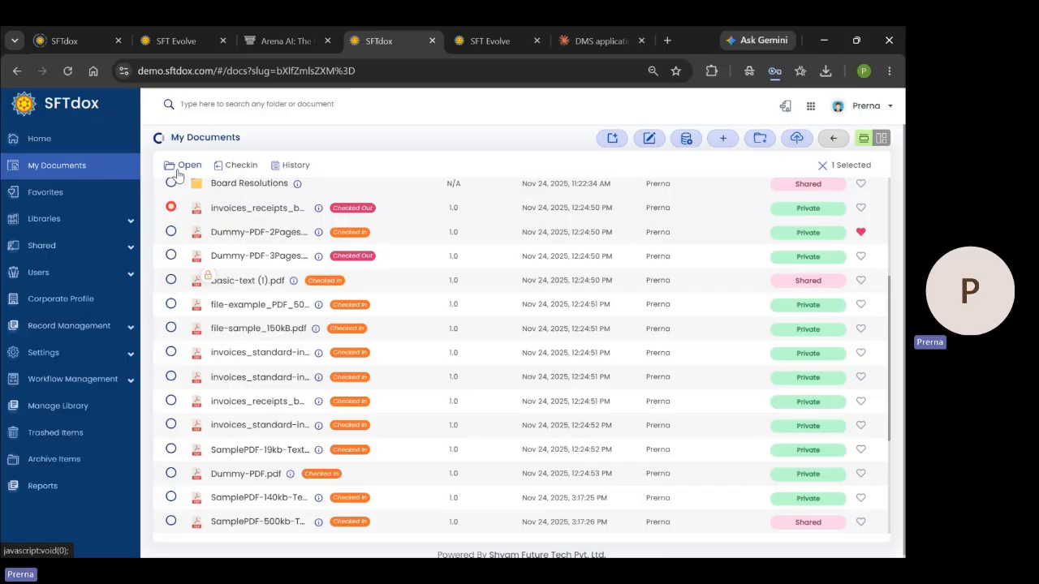
left_click(171, 167)
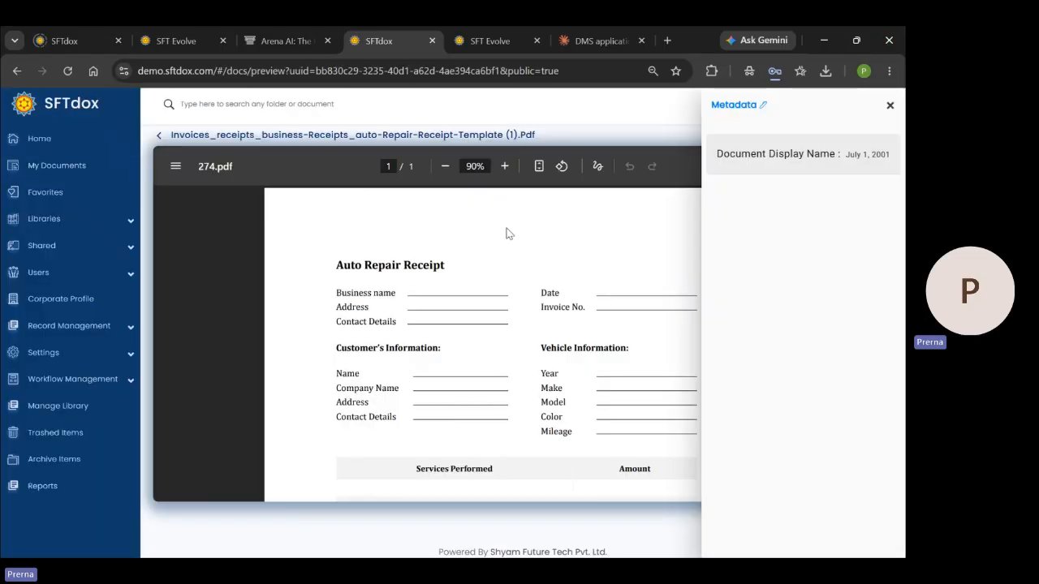
left_click(891, 103)
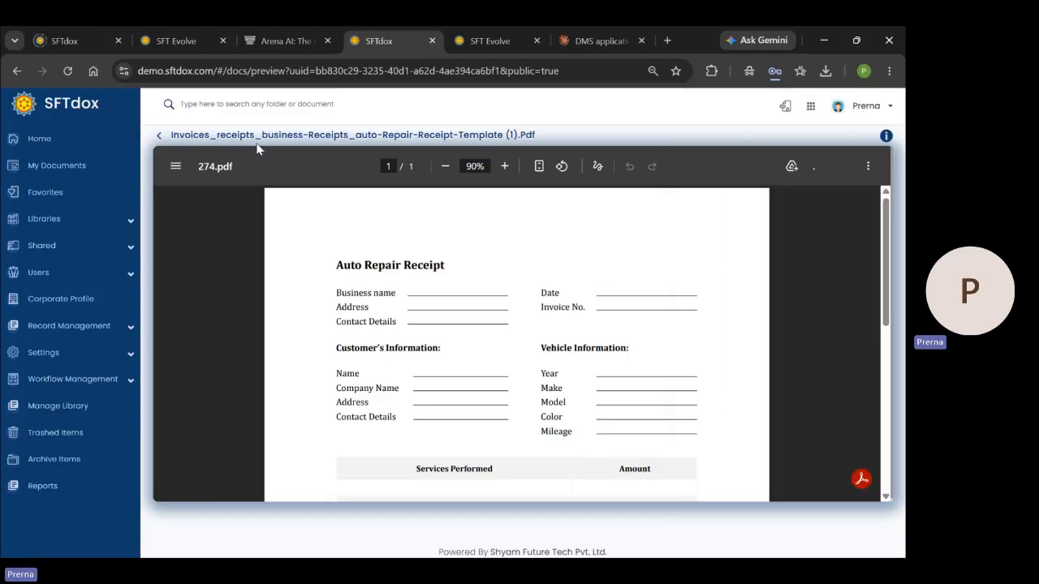
left_click(162, 136)
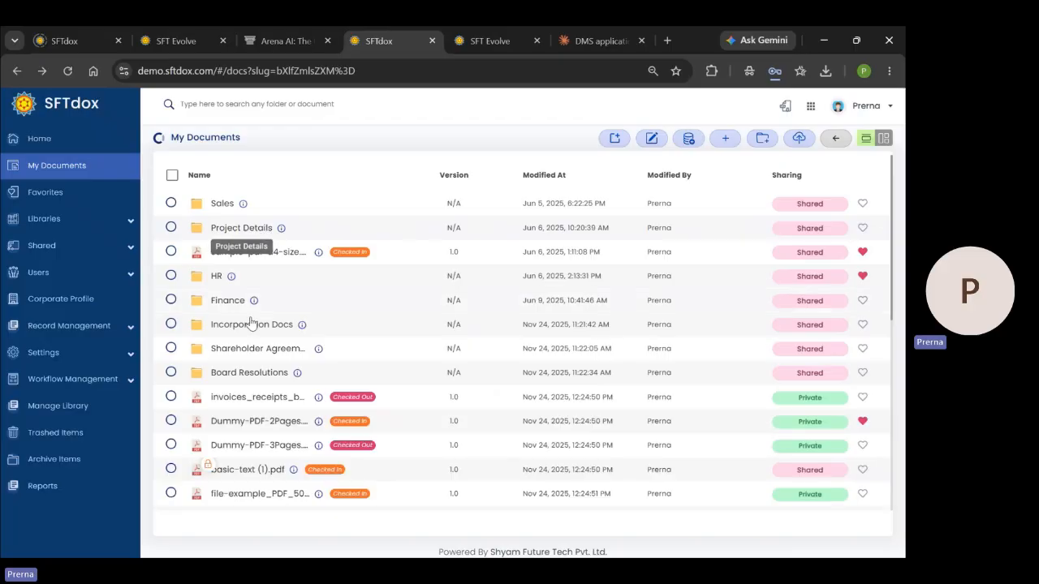
Open the check-in form for the checked-out auto repair receipt template PDF, view its version type options, and close it without uploading
scroll(248, 333, "down", 3)
left_click(171, 256)
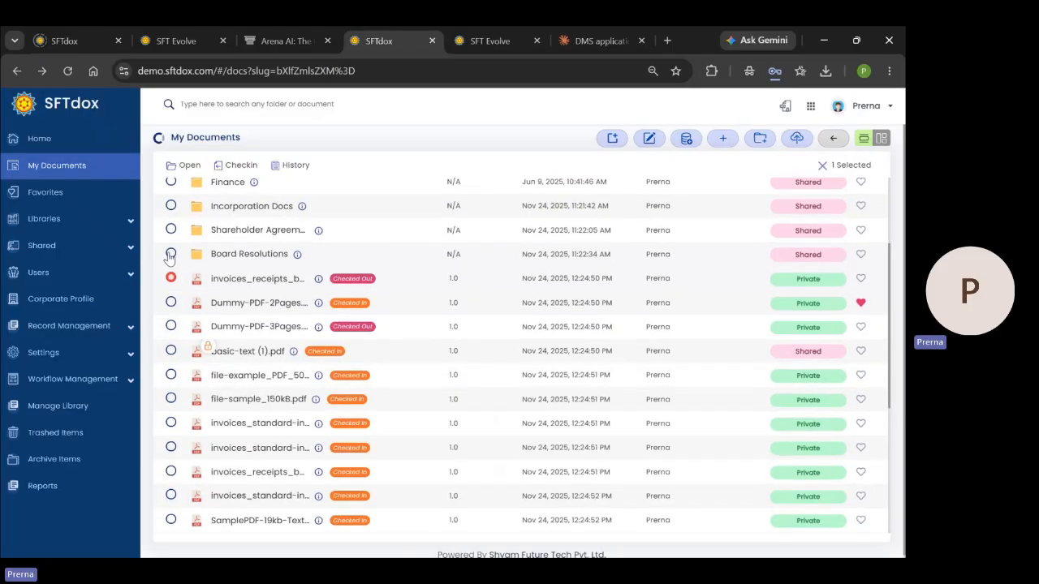
left_click(241, 165)
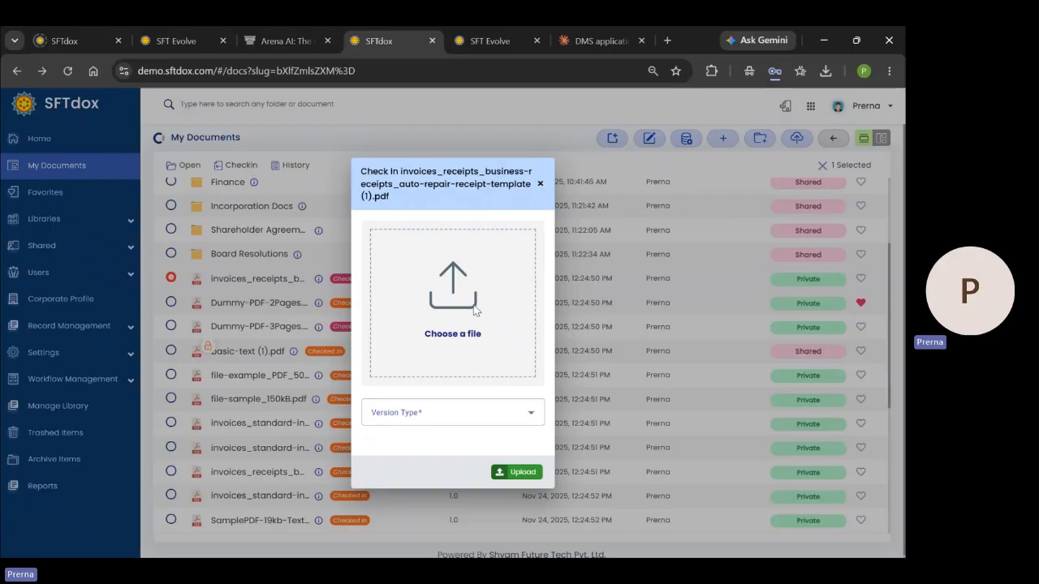
left_click(478, 414)
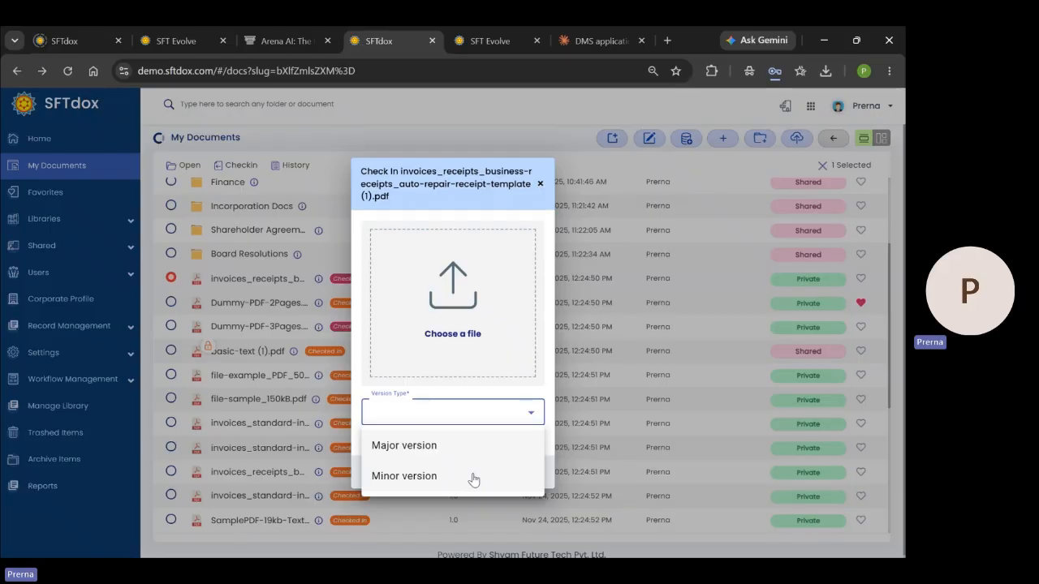
left_click(539, 185)
left_click(540, 184)
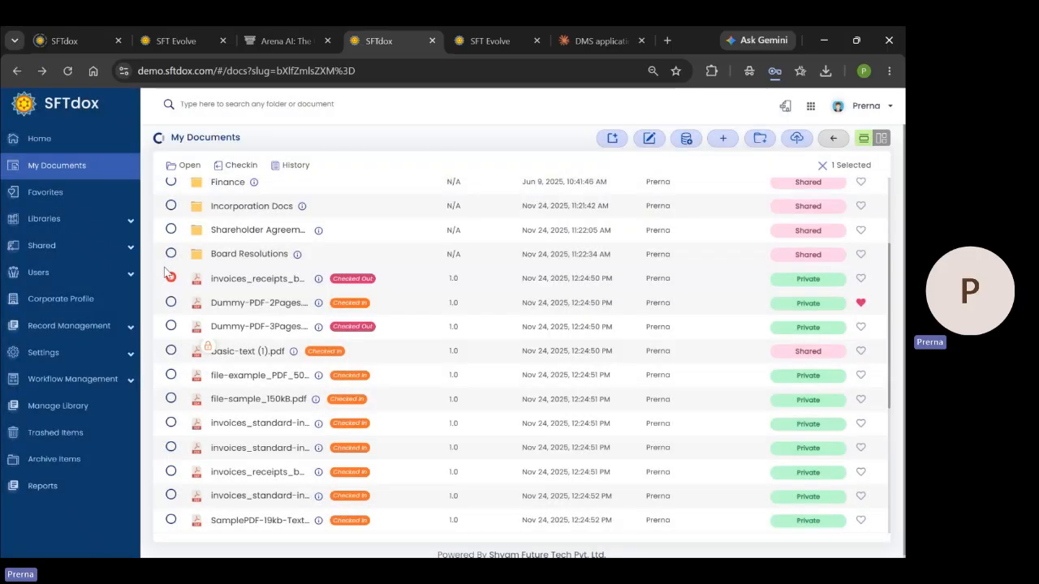
Open the version history of Test1-2.pdf and highlight the modified date of version 1.0
scroll(219, 455, "down", 5)
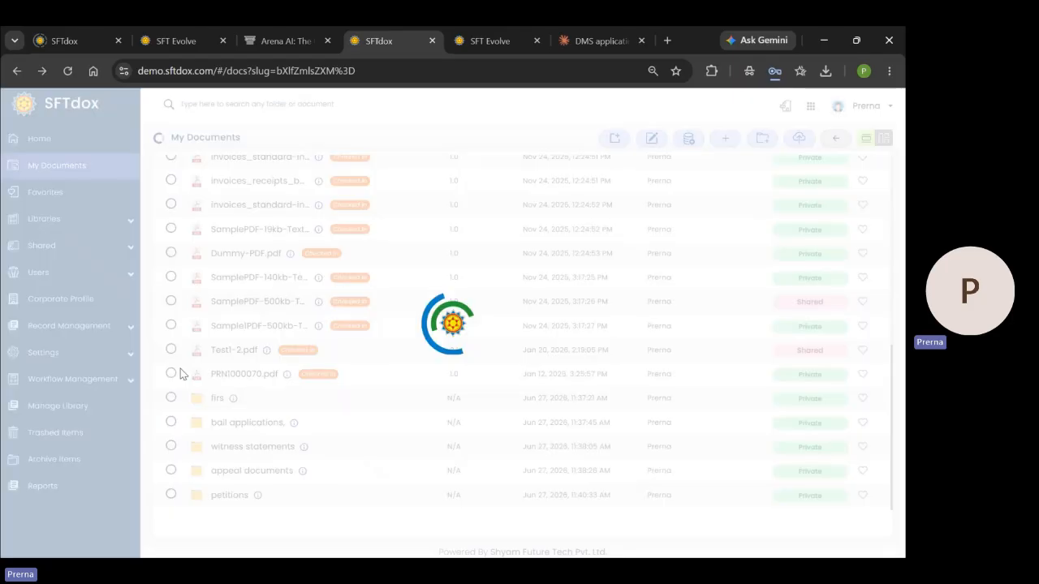
left_click(170, 350)
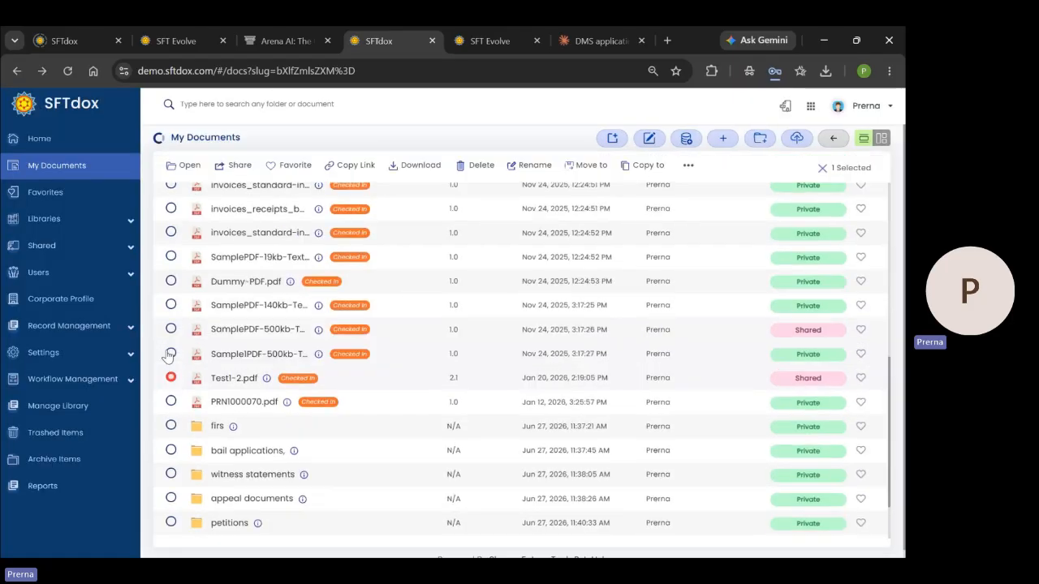
left_click(687, 167)
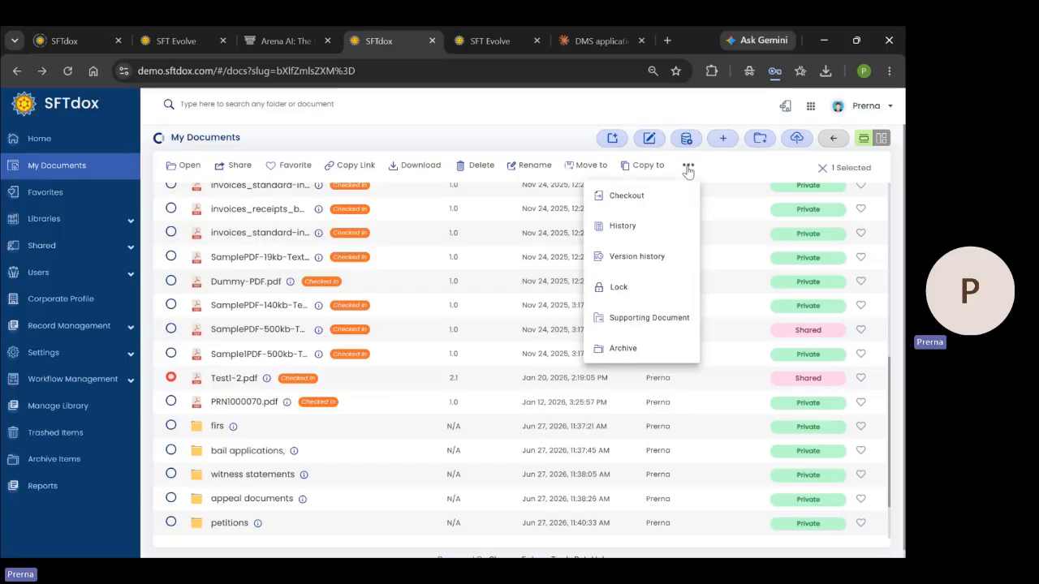
left_click(688, 255)
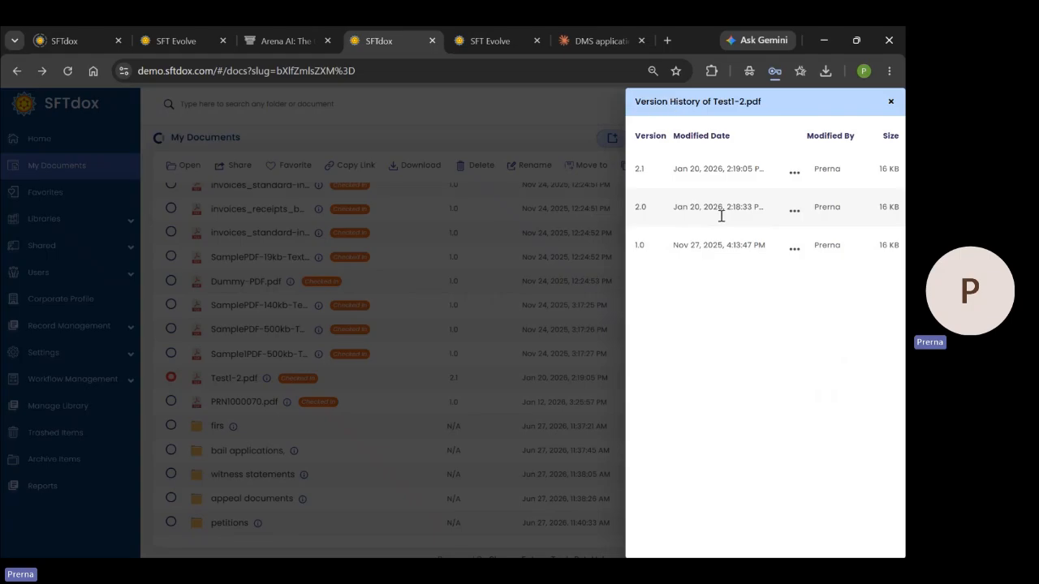
left_click_drag(676, 245, 752, 265)
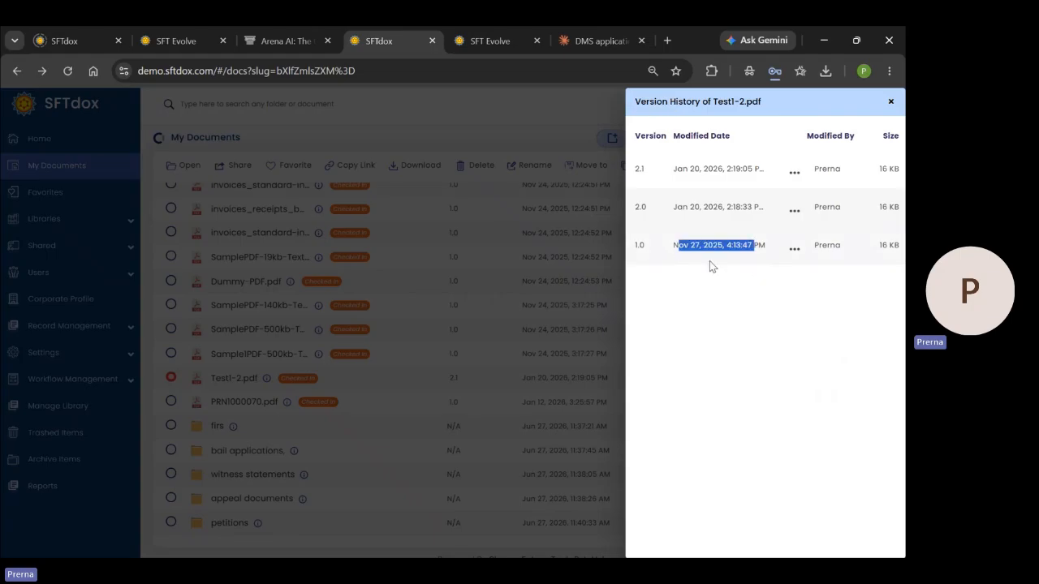
left_click(688, 261)
View the actions available for versions 1.0, 2.0 and 2.1 of Test1-2.pdf, and close the version history
left_click(795, 249)
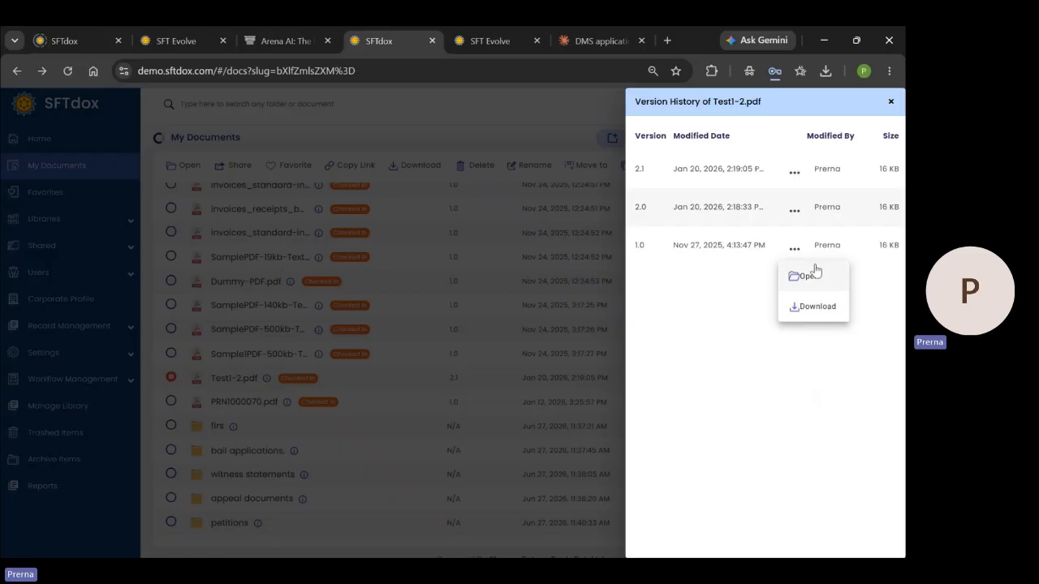
left_click(719, 244)
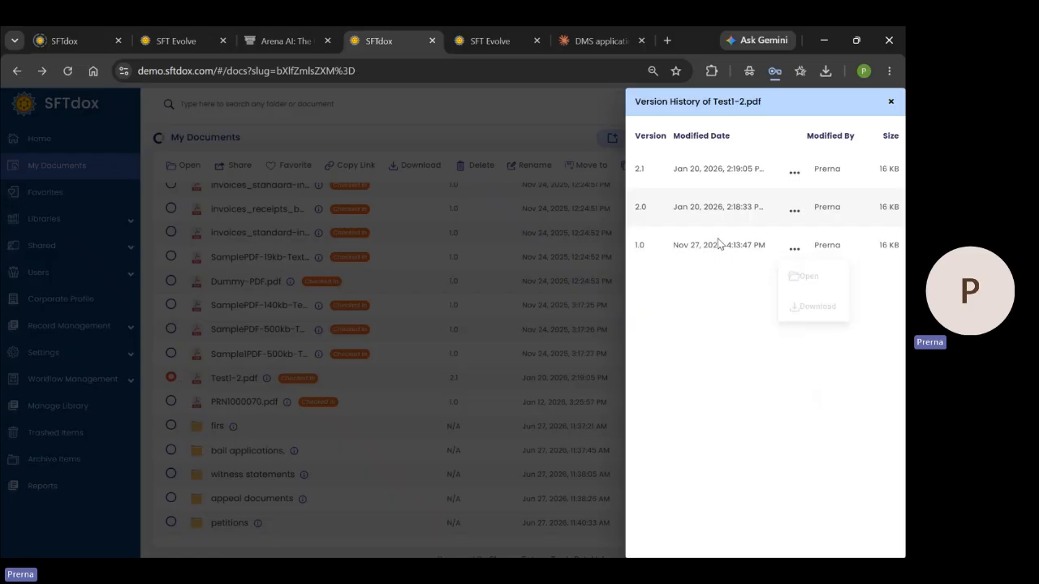
left_click(794, 213)
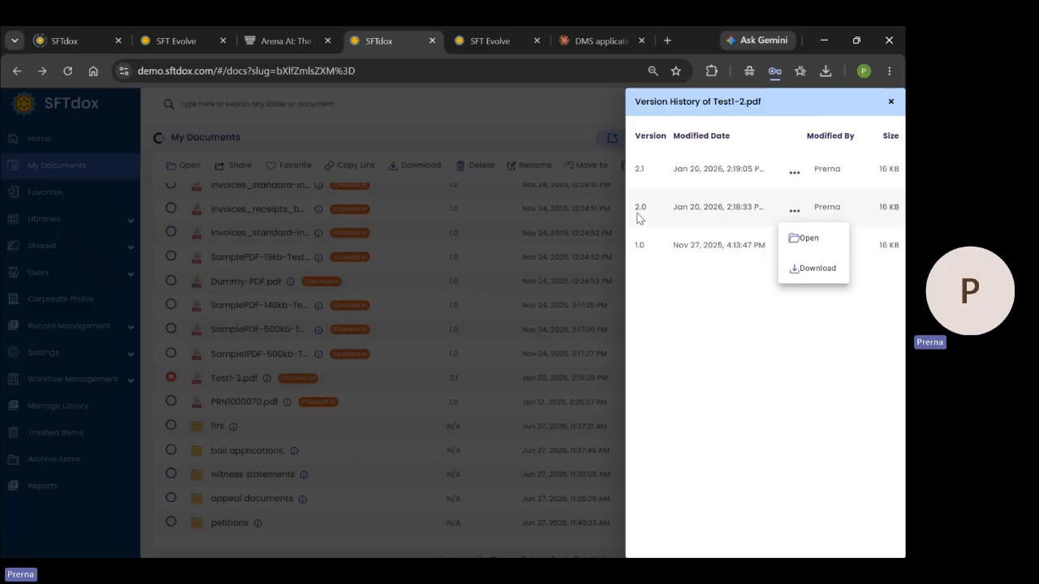
left_click(795, 176)
left_click(795, 175)
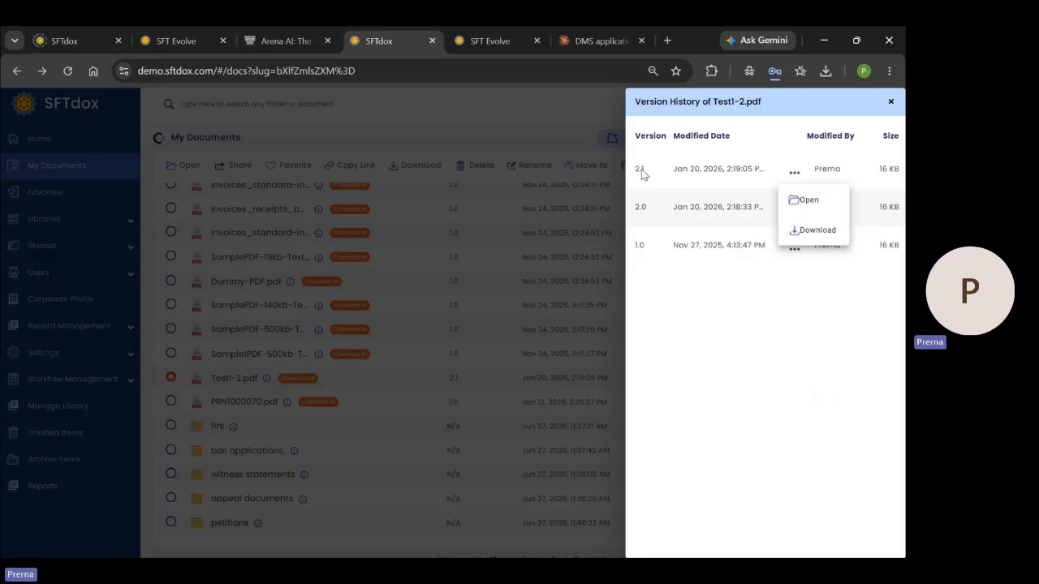
left_click(891, 103)
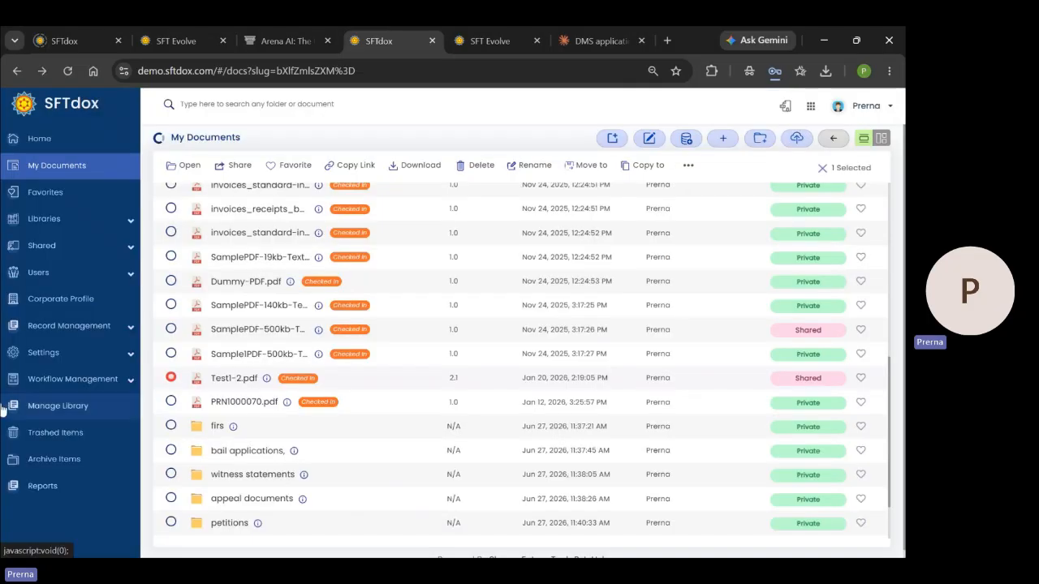
Open a new user form from the user list and view the department options without choosing one
left_click(73, 283)
left_click(56, 309)
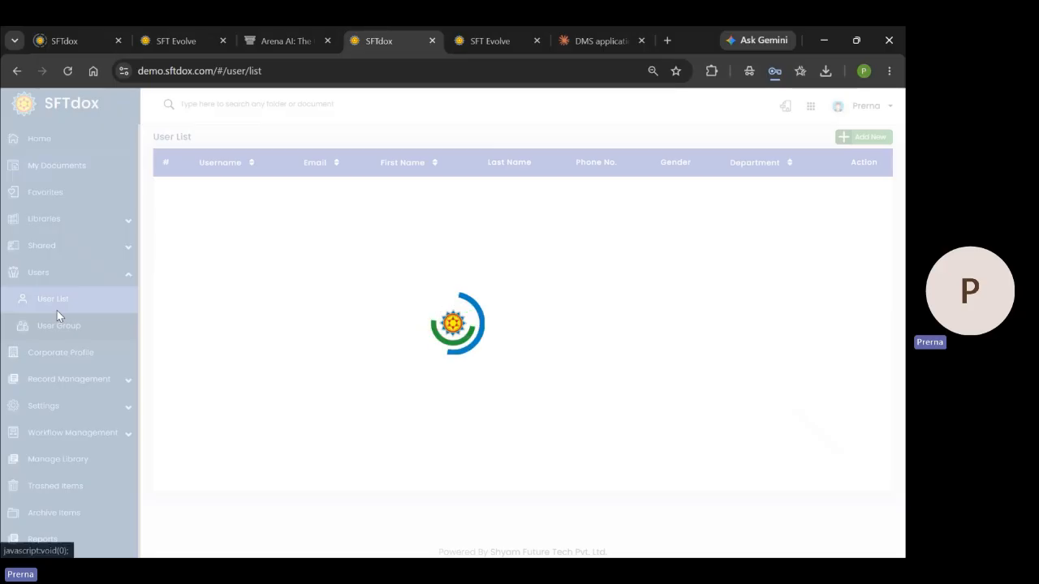
left_click(865, 136)
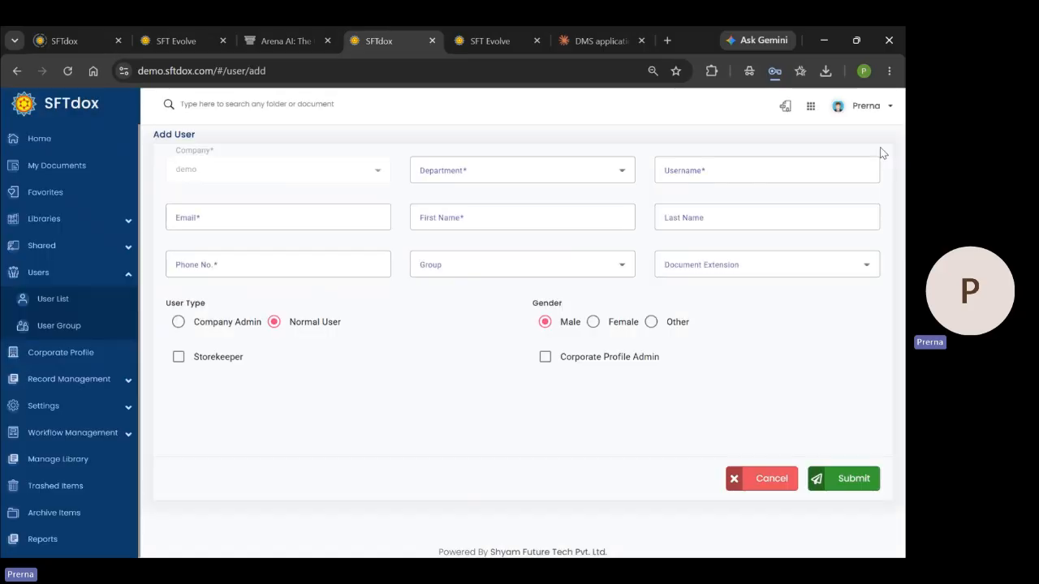
left_click(500, 174)
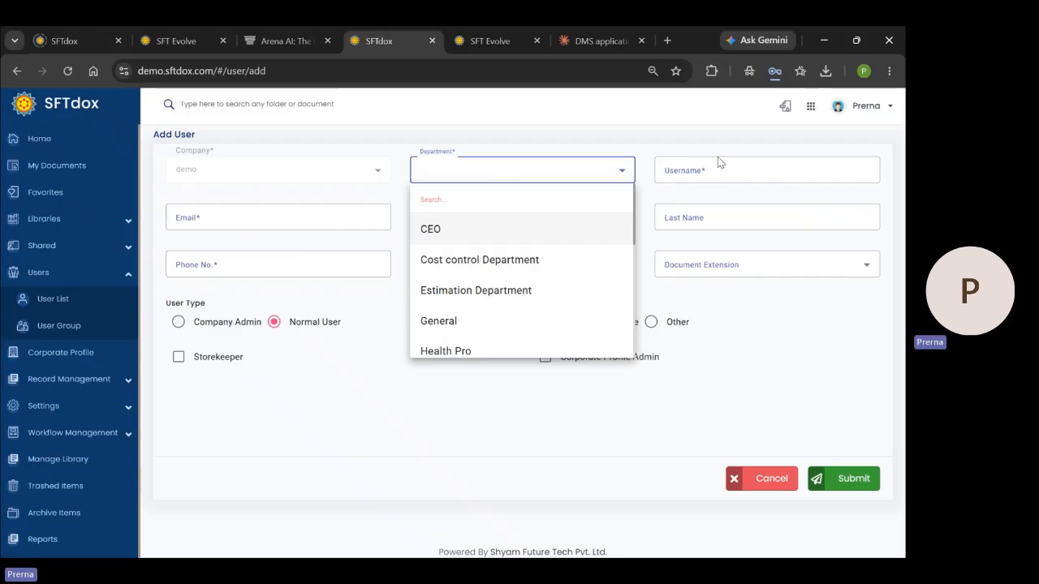
left_click(798, 168)
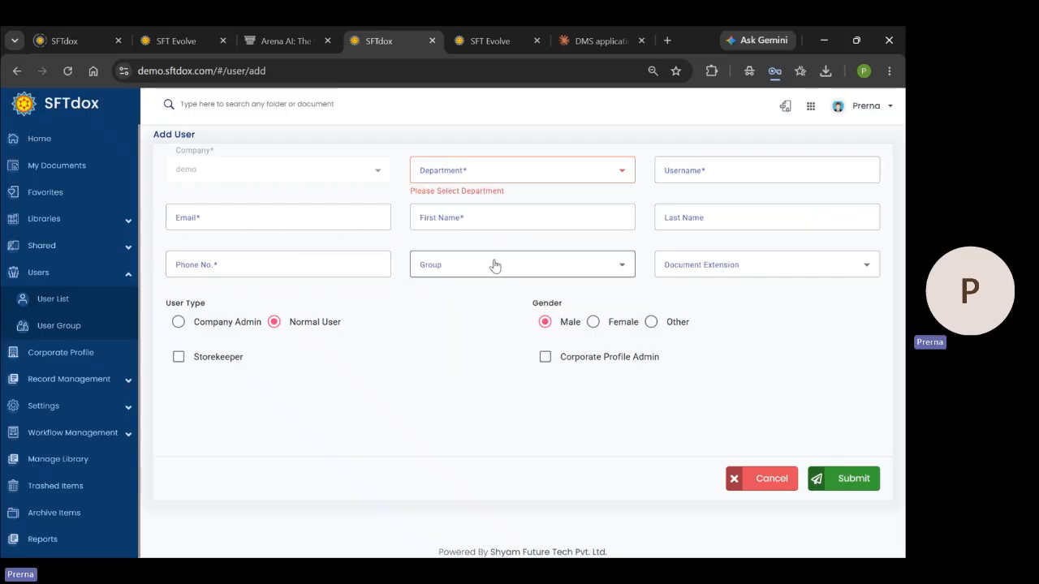
Review the groups available for the new user and close the options without choosing one
left_click(598, 265)
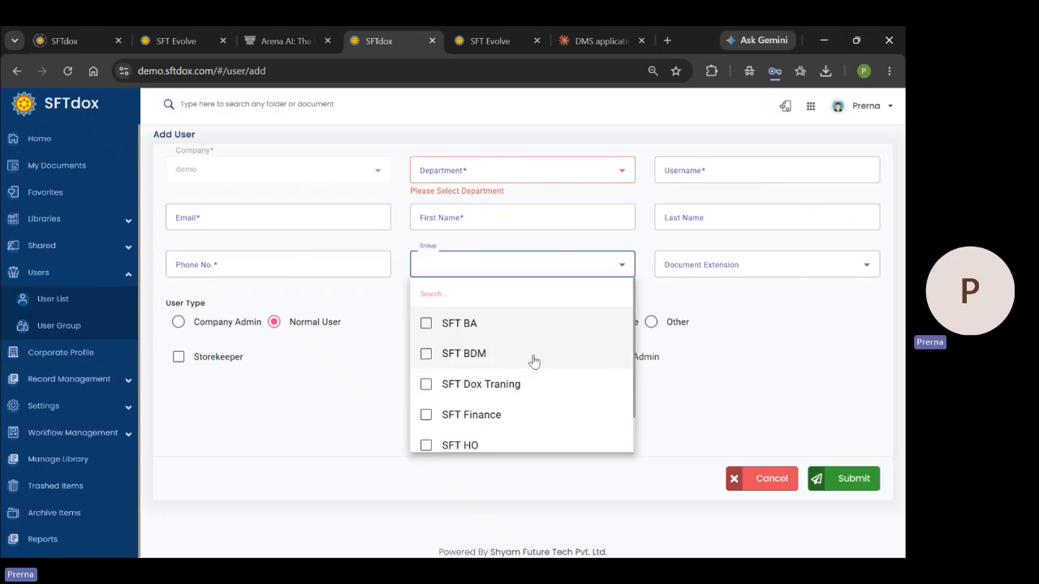
scroll(533, 360, "down", 1)
scroll(533, 359, "up", 1)
left_click(611, 271)
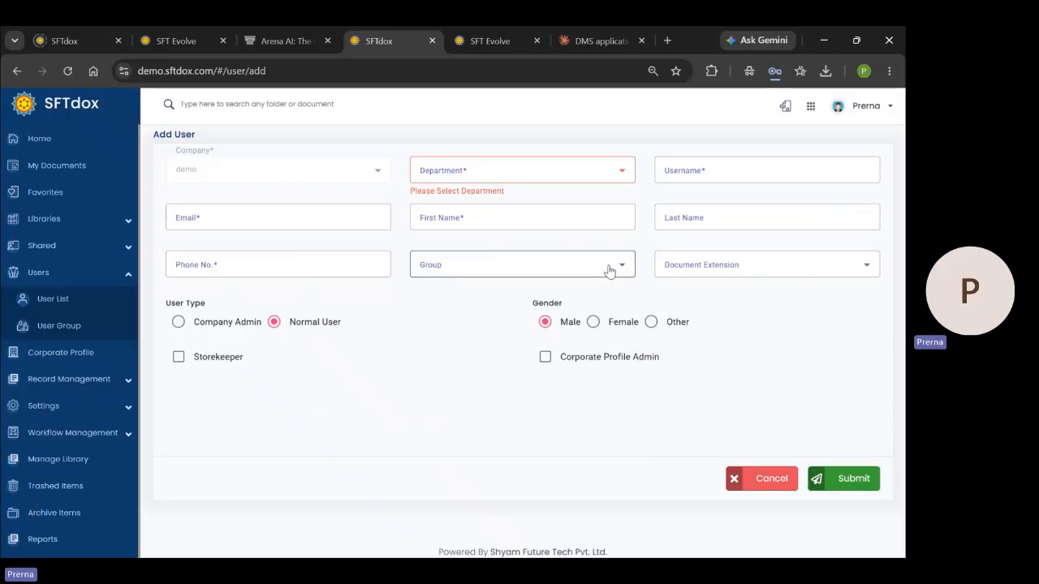
Review the document extensions available for the new user and select pdf as the only permitted one
left_click(727, 267)
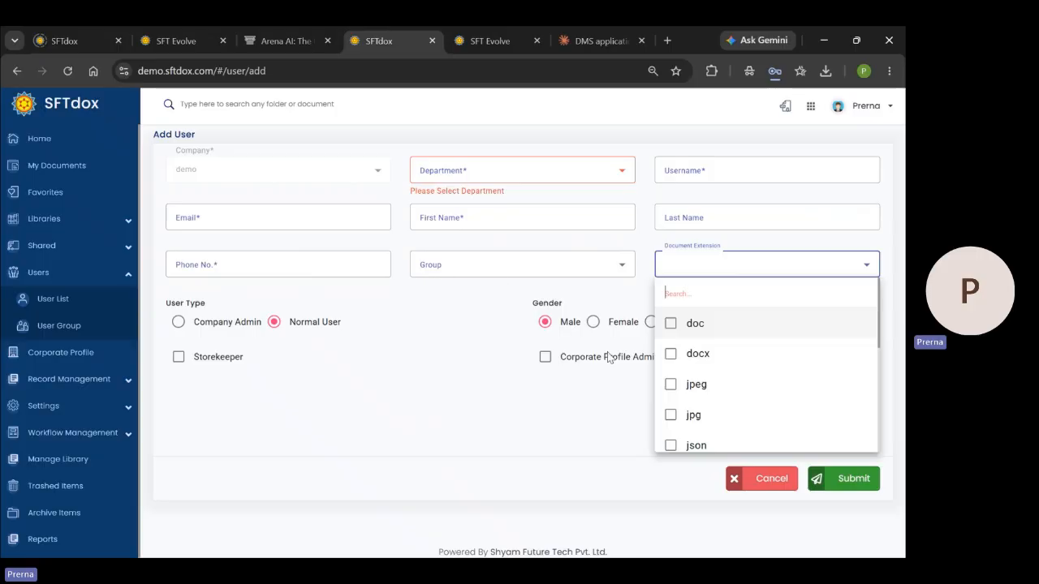
scroll(755, 353, "down", 3)
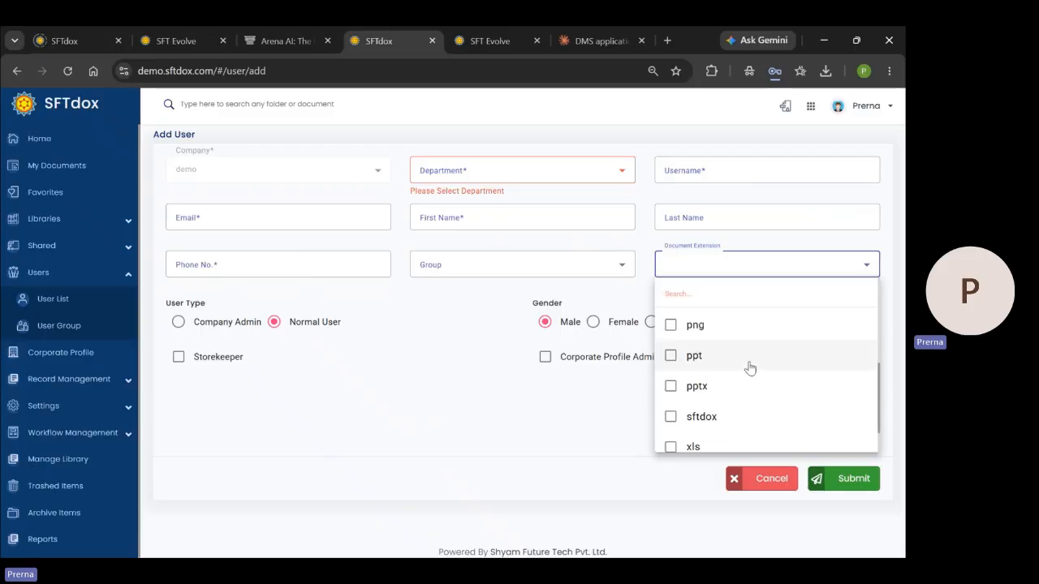
scroll(739, 386, "down", 1)
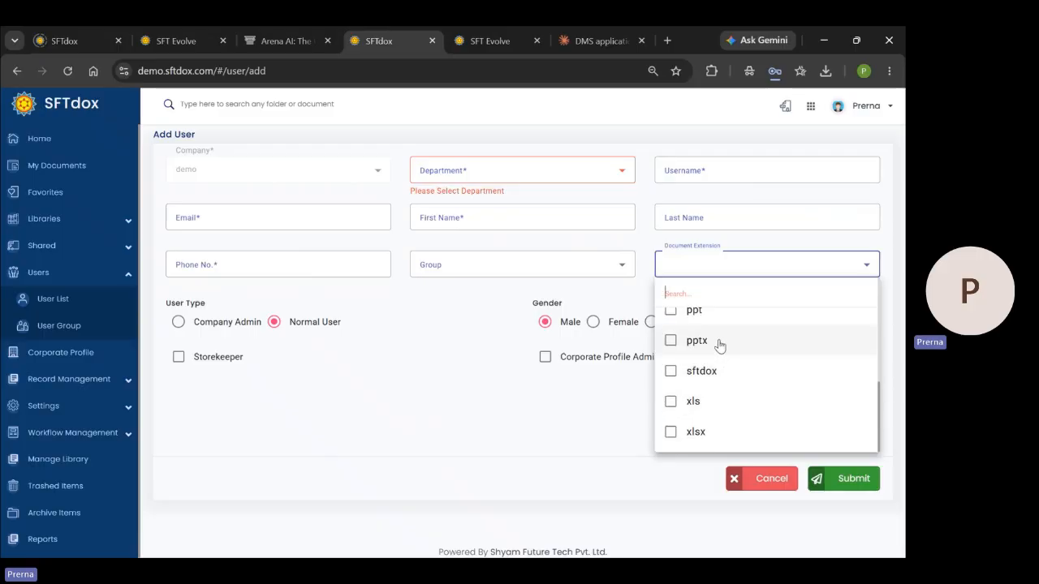
scroll(719, 346, "up", 2)
left_click(726, 390)
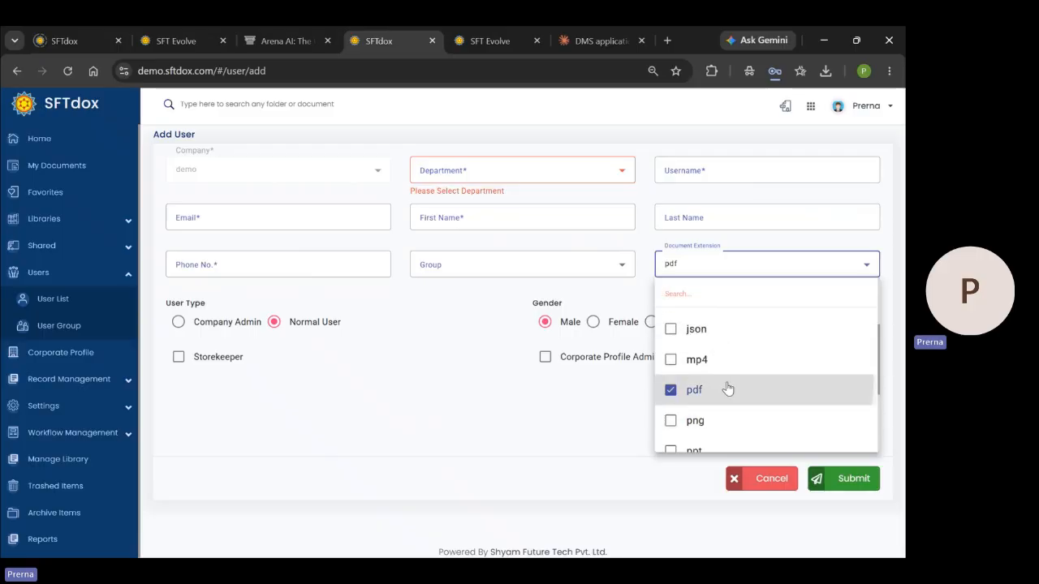
scroll(747, 353, "up", 1)
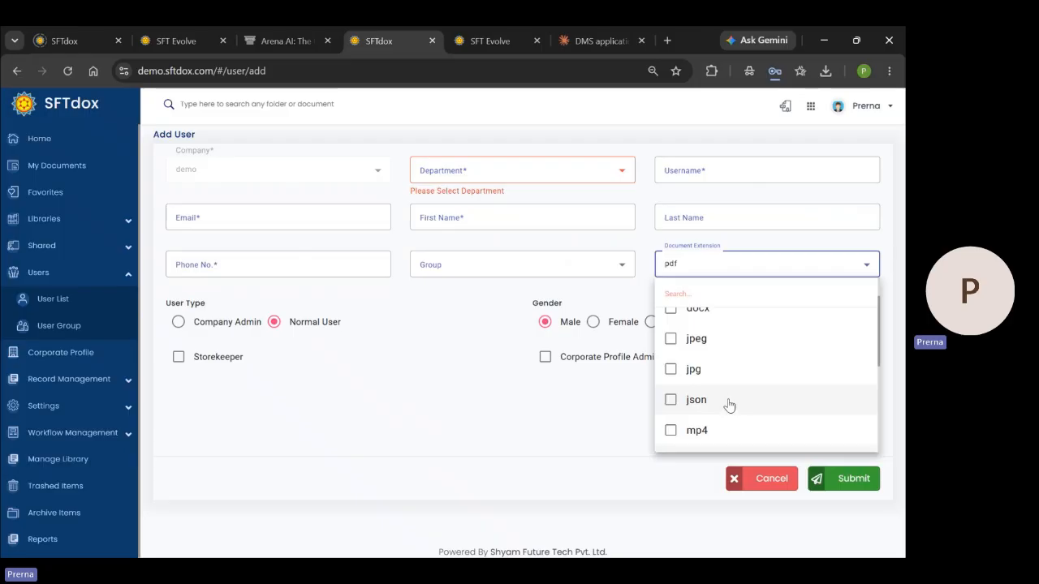
left_click(866, 270)
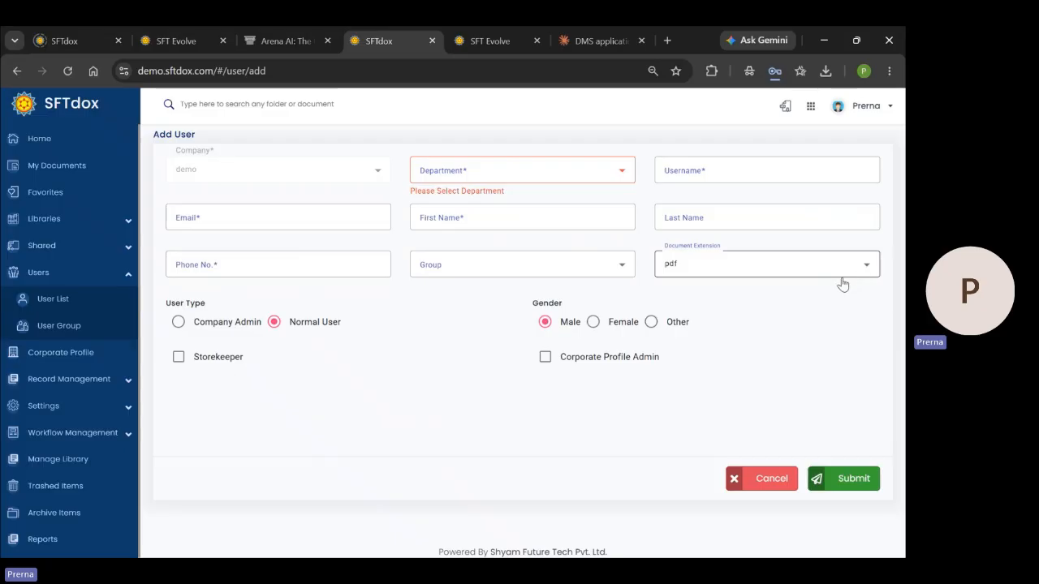
Open the user group list, view the form for adding a user group, and close it without saving
left_click(61, 328)
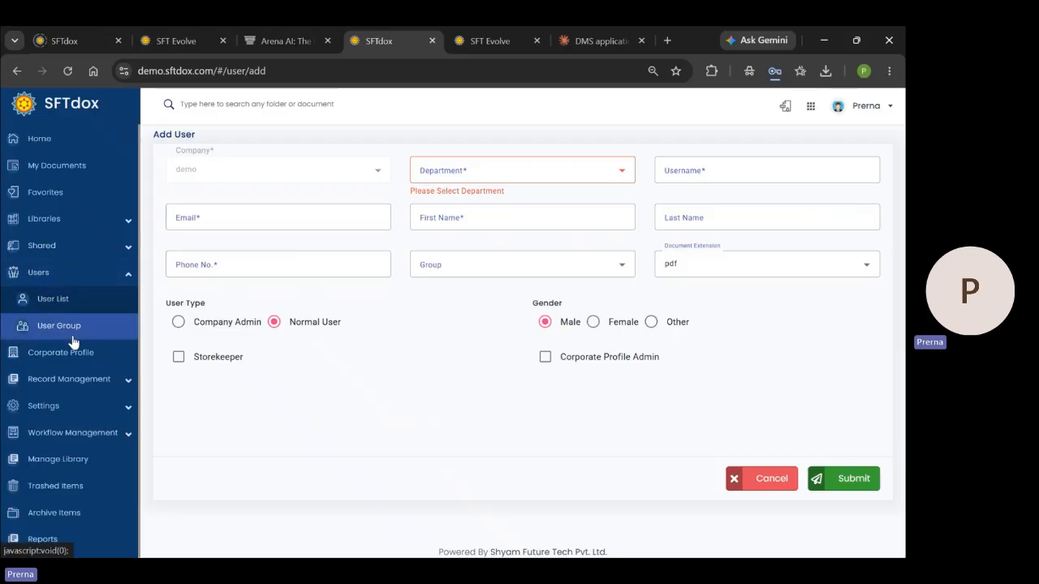
left_click(86, 325)
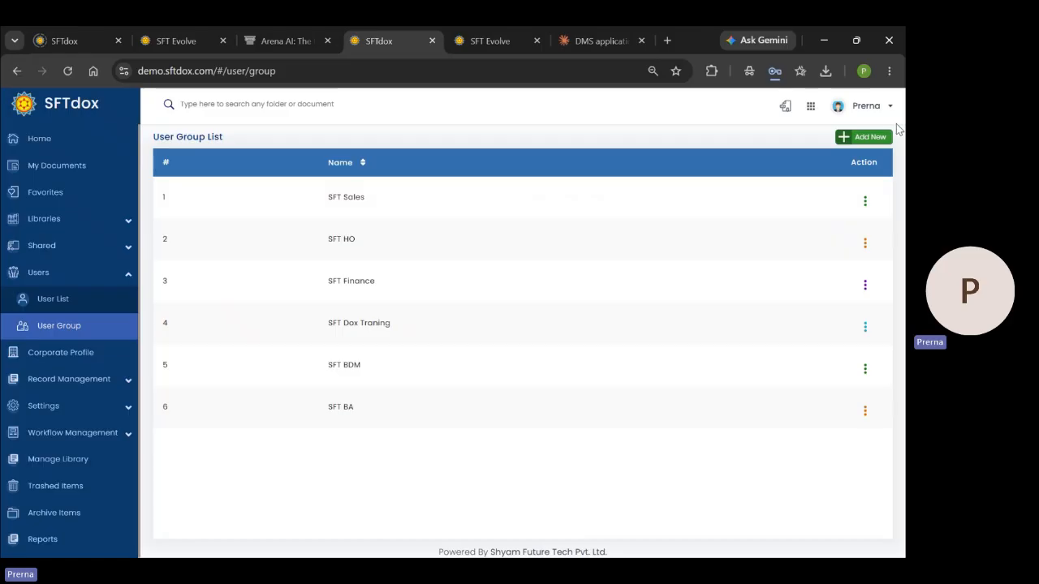
left_click(878, 140)
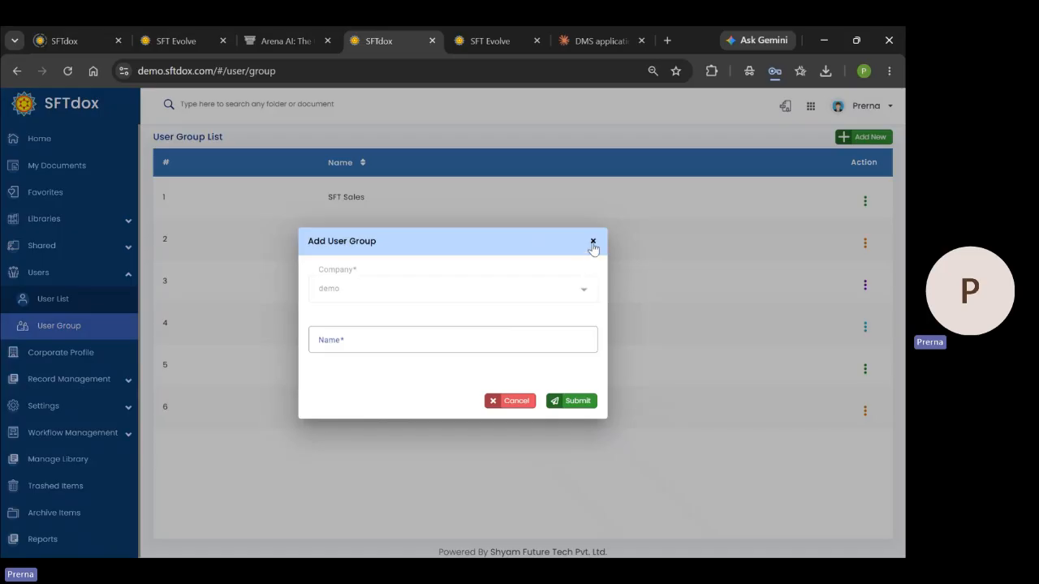
left_click(592, 241)
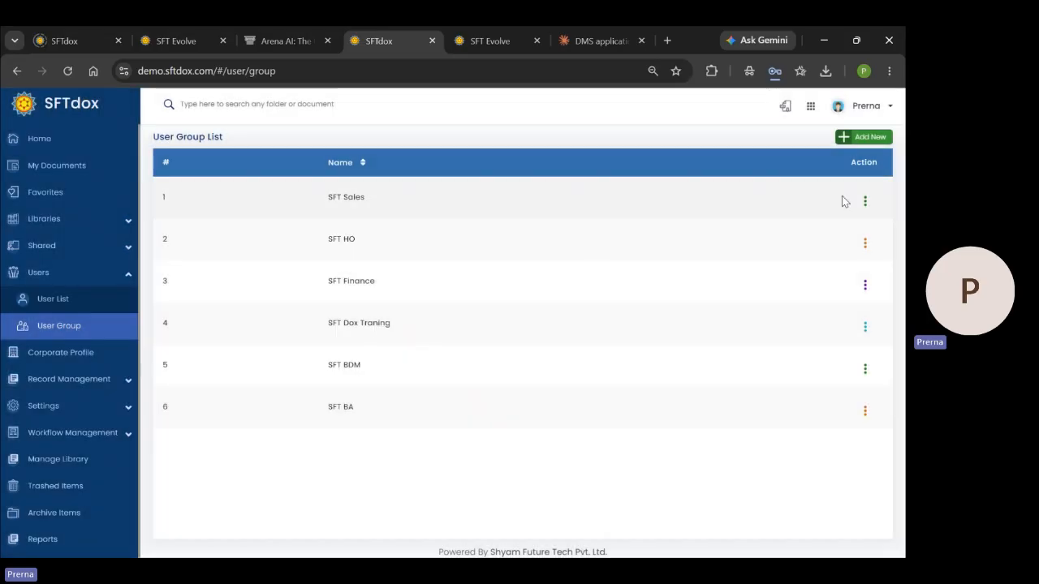
Review the users assignable to the SFT Sales group and close the user assignment without changes
left_click(866, 201)
left_click(834, 258)
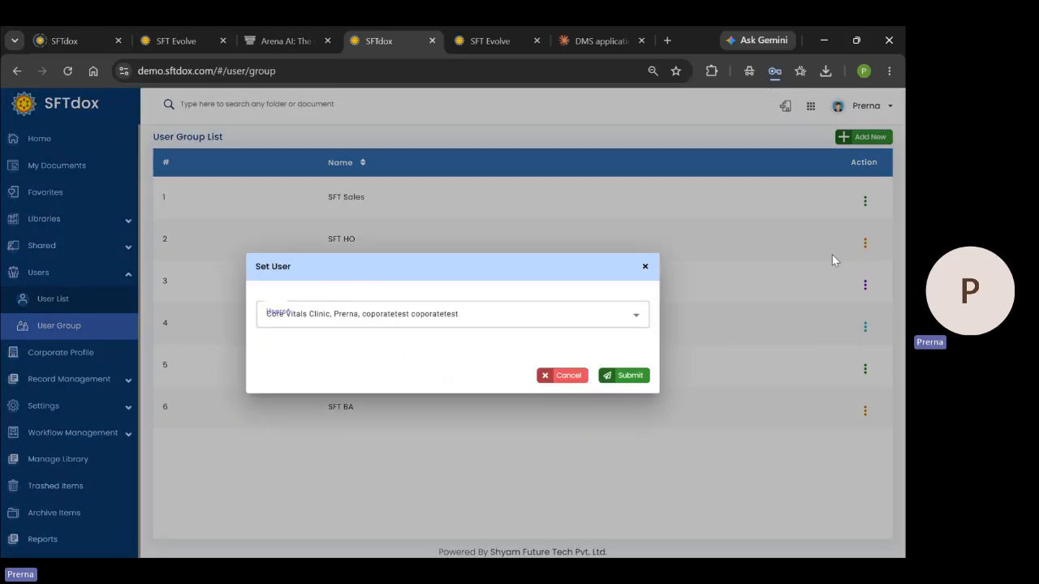
left_click(625, 322)
scroll(492, 380, "down", 5)
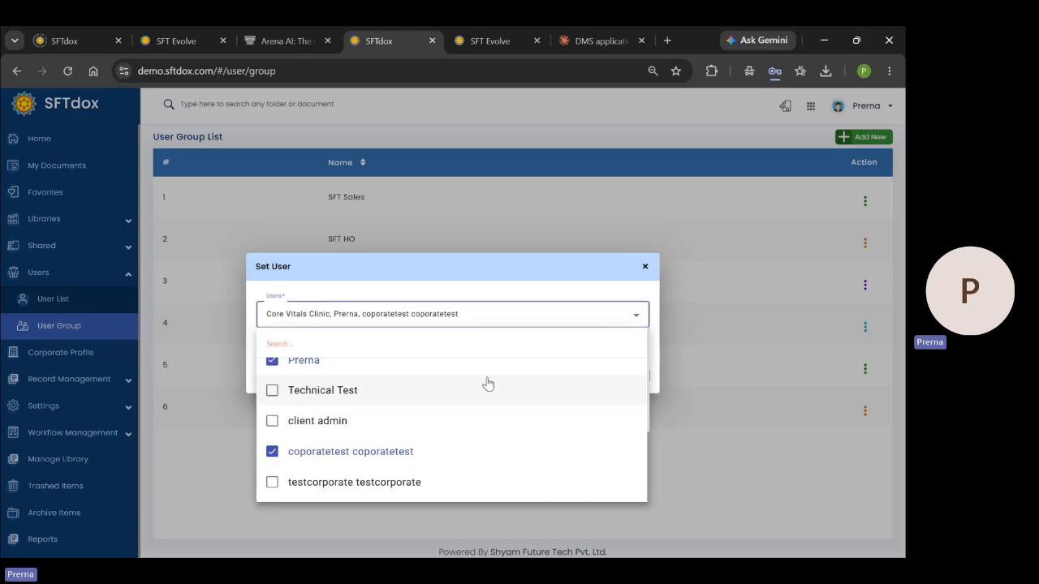
scroll(487, 387, "up", 5)
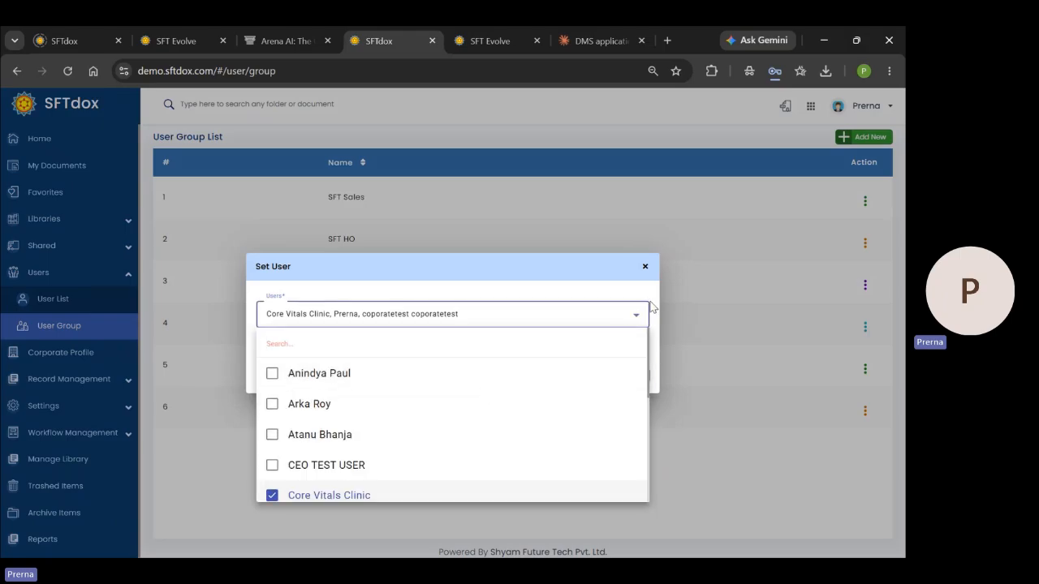
left_click(655, 260)
left_click(646, 267)
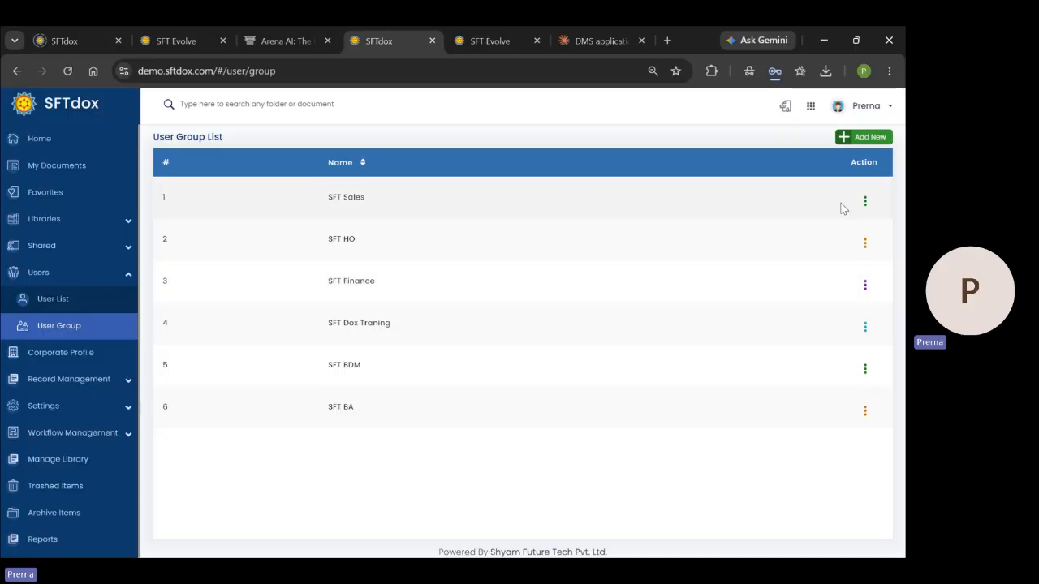
Reopen the user assignment for the SFT Sales group, look through its user list, and close it without changes
left_click(864, 201)
left_click(836, 256)
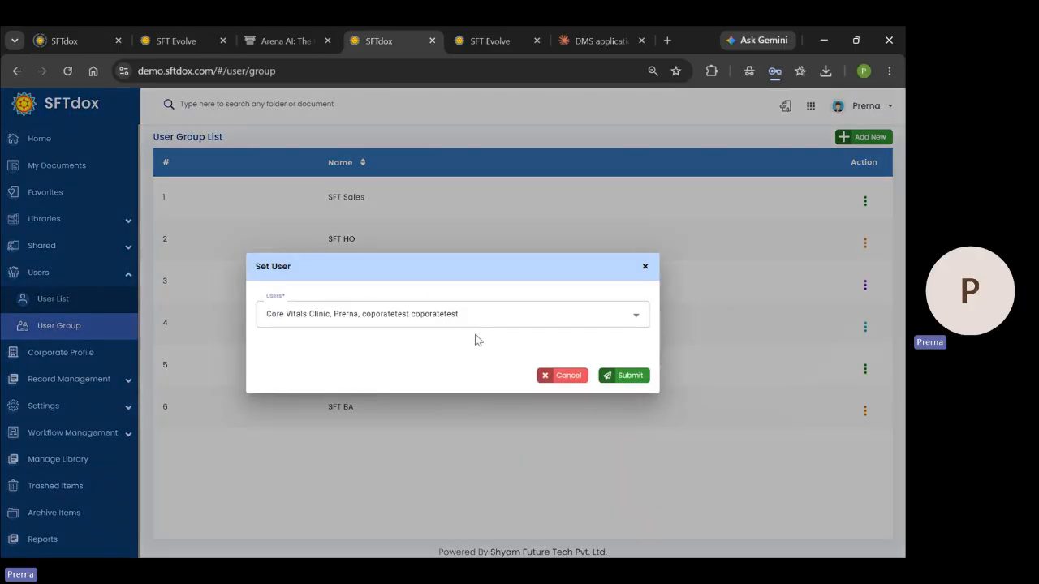
left_click(543, 316)
scroll(493, 395, "down", 5)
scroll(493, 395, "up", 5)
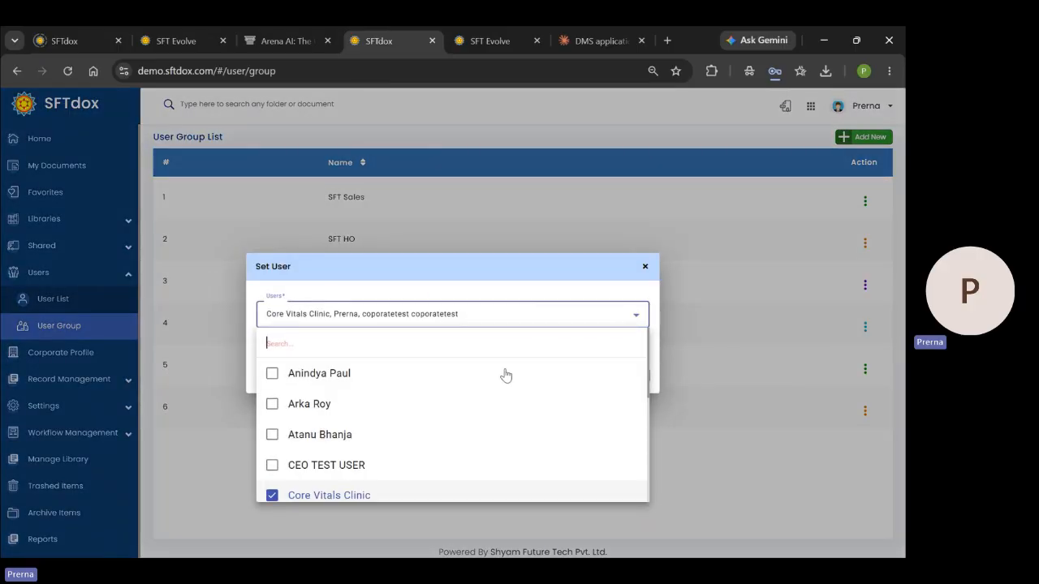
left_click(646, 269)
left_click(647, 269)
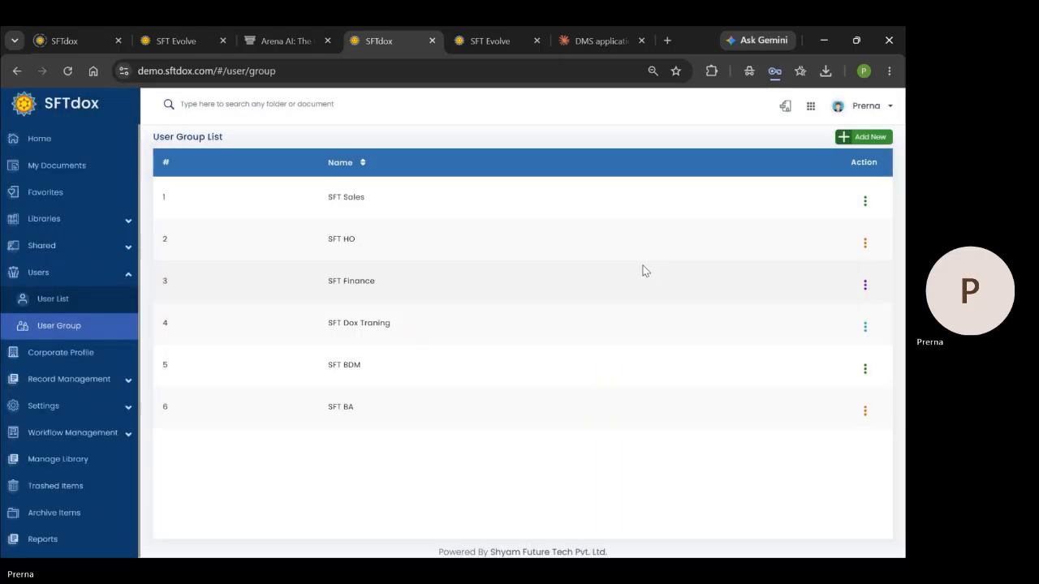
View the documents shared with the current user and those shared by the current user, leaving the navigation sections collapsed
left_click(54, 253)
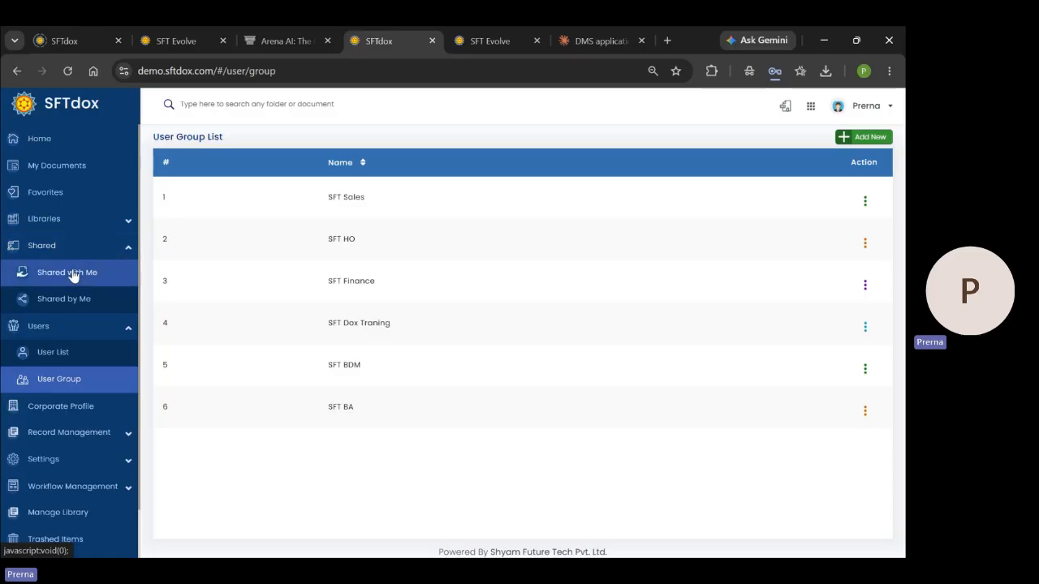
left_click(73, 274)
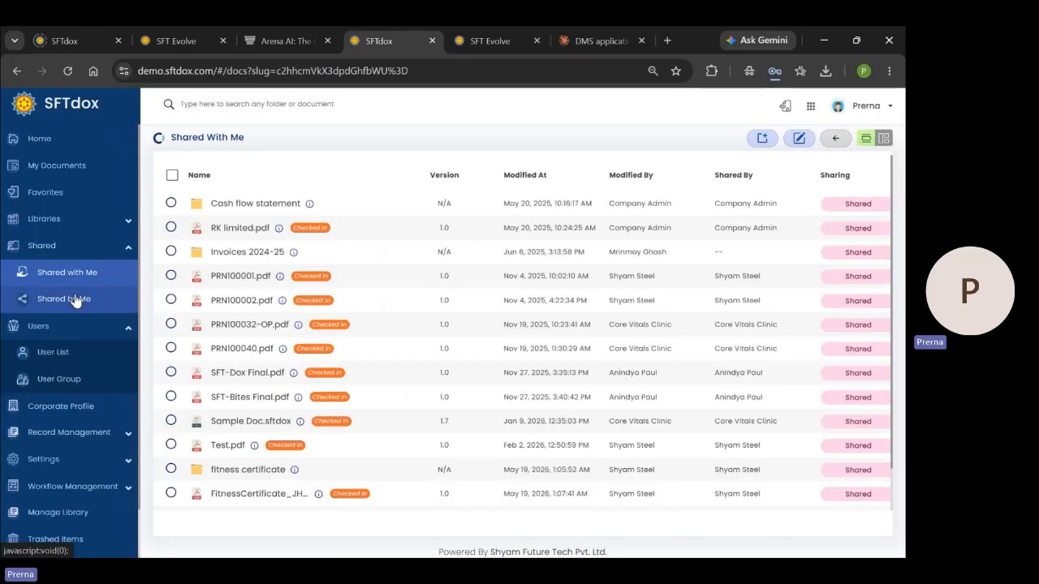
left_click(74, 299)
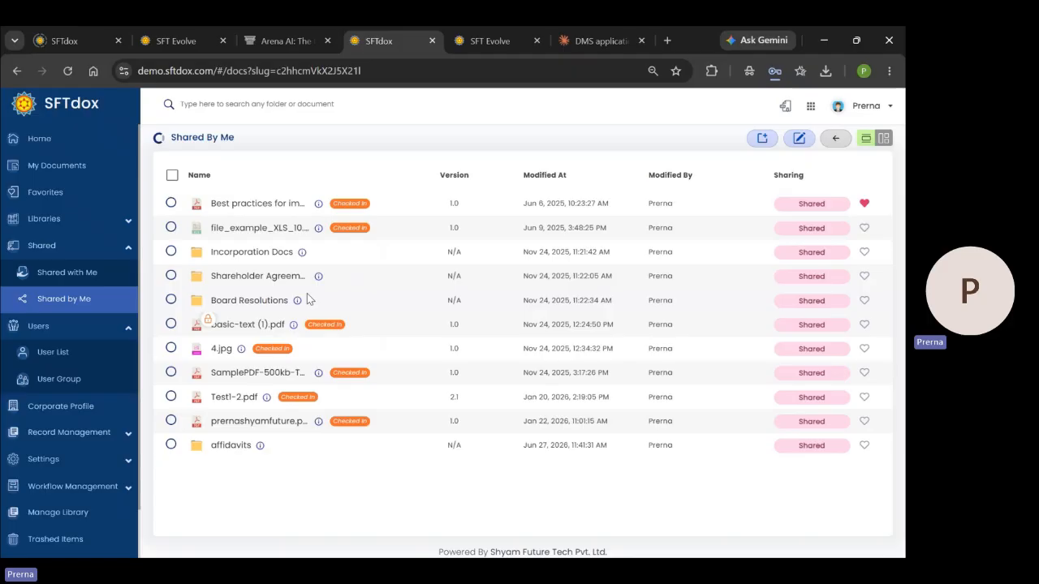
left_click(87, 248)
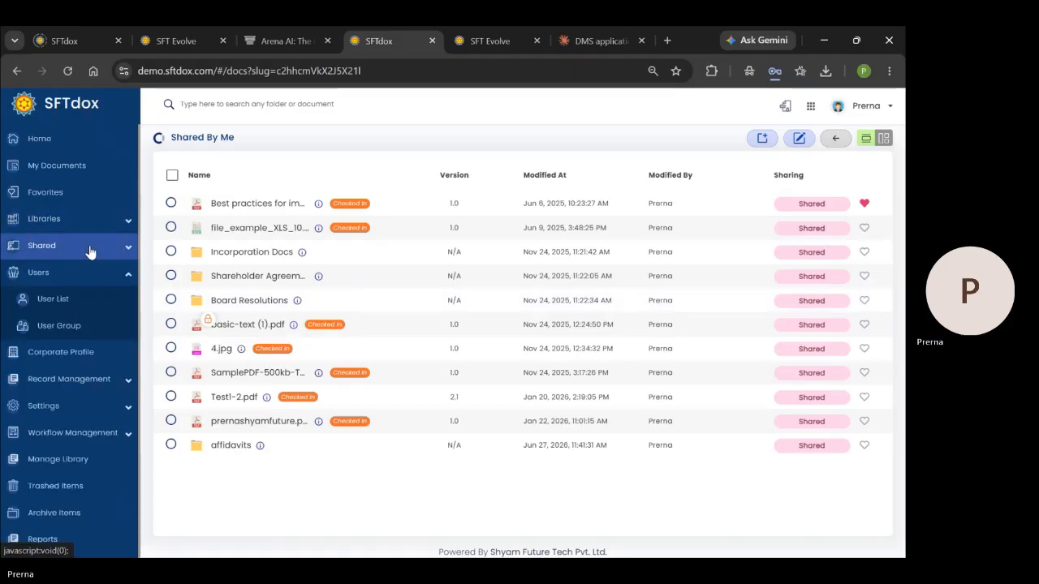
left_click(95, 272)
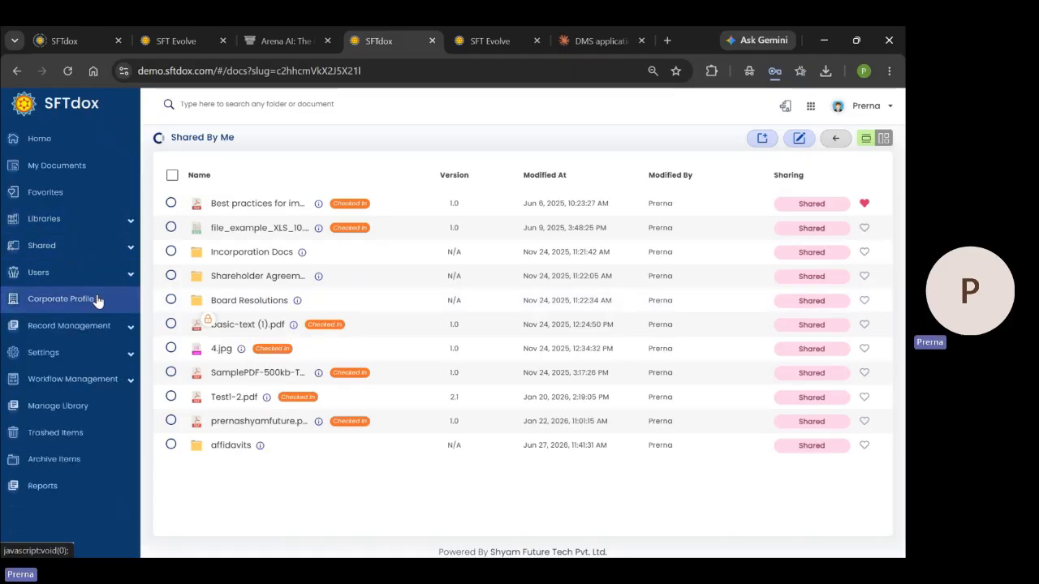
In the Corporate Profile library, select doc1.pdf and doc111.pdf, view their sharing options, and close them without sharing
left_click(96, 297)
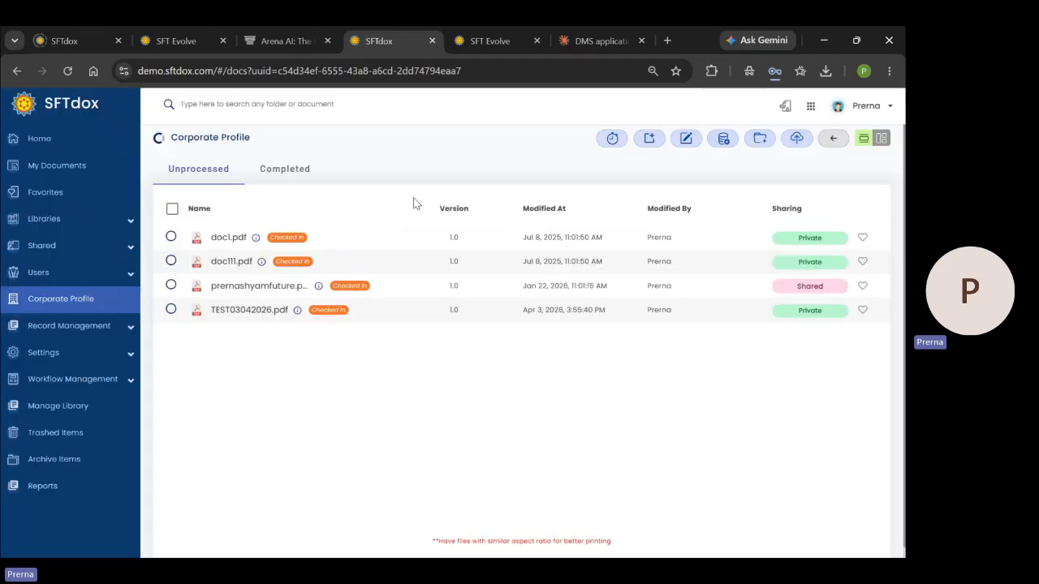
left_click(171, 237)
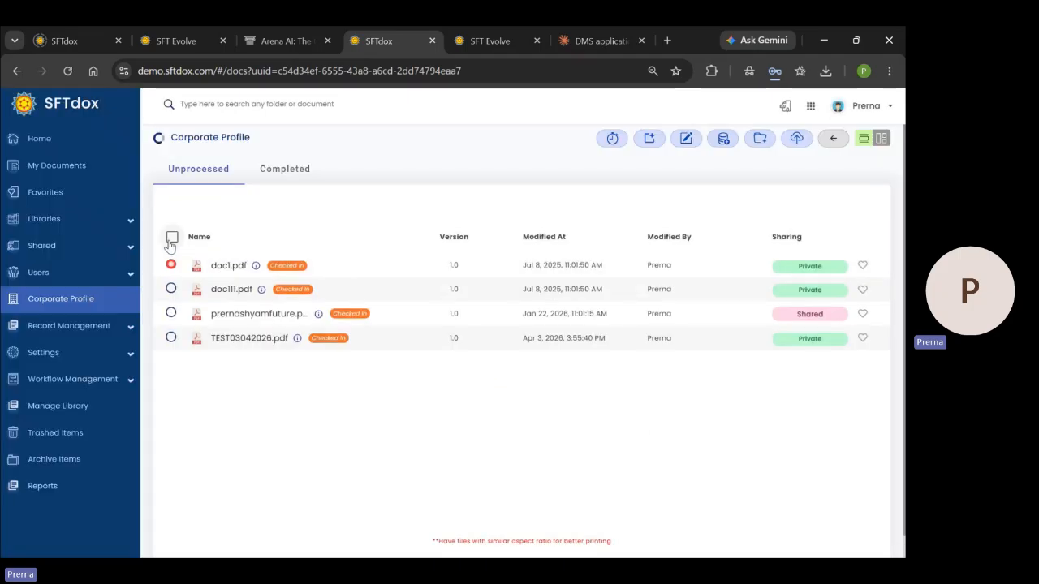
left_click(170, 290)
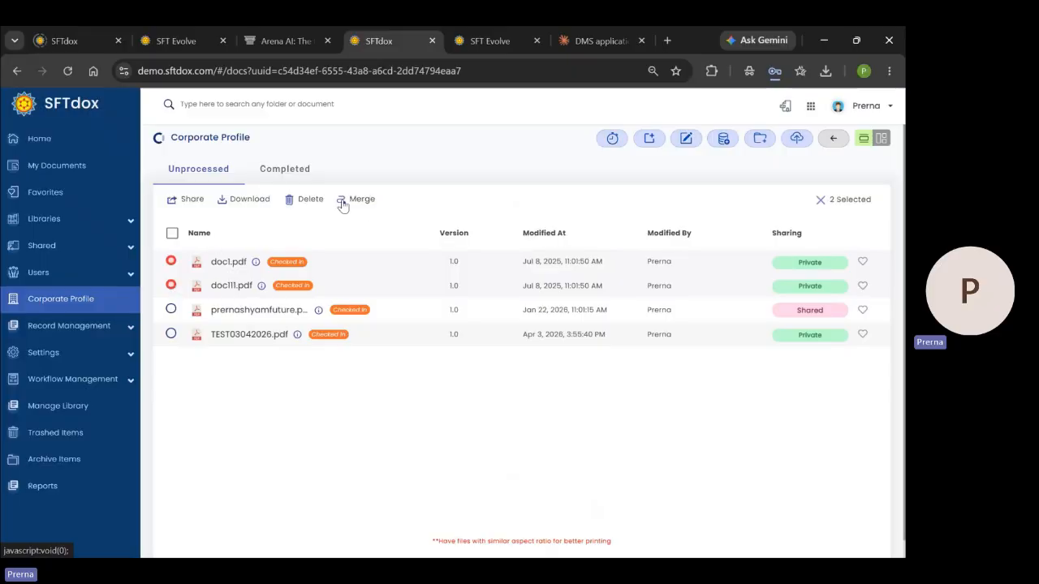
left_click(177, 202)
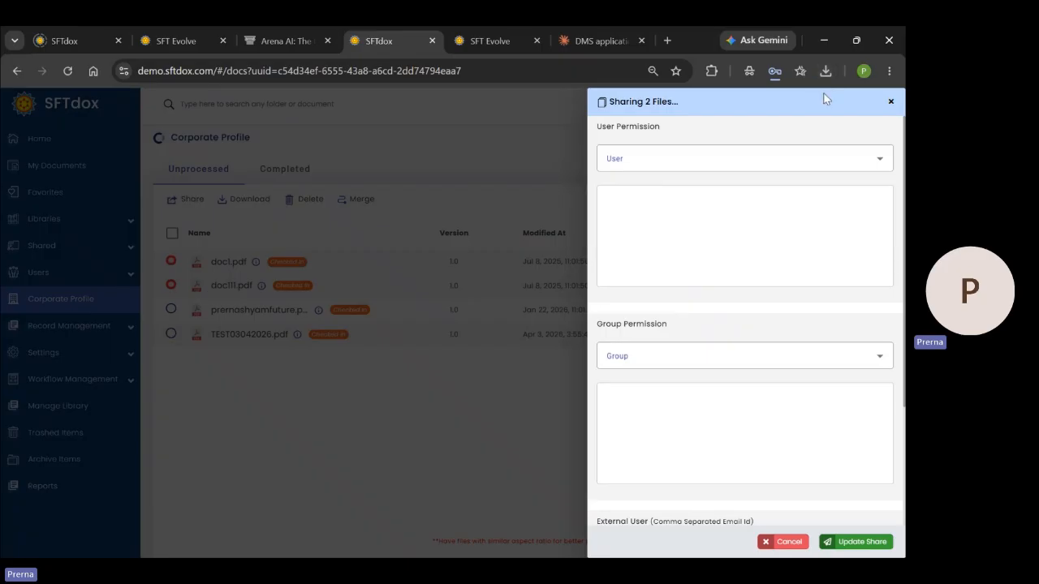
left_click(890, 102)
Show the completed Corporate Profile documents, select the doc1doc2merged index file, and review its additional actions
left_click(276, 171)
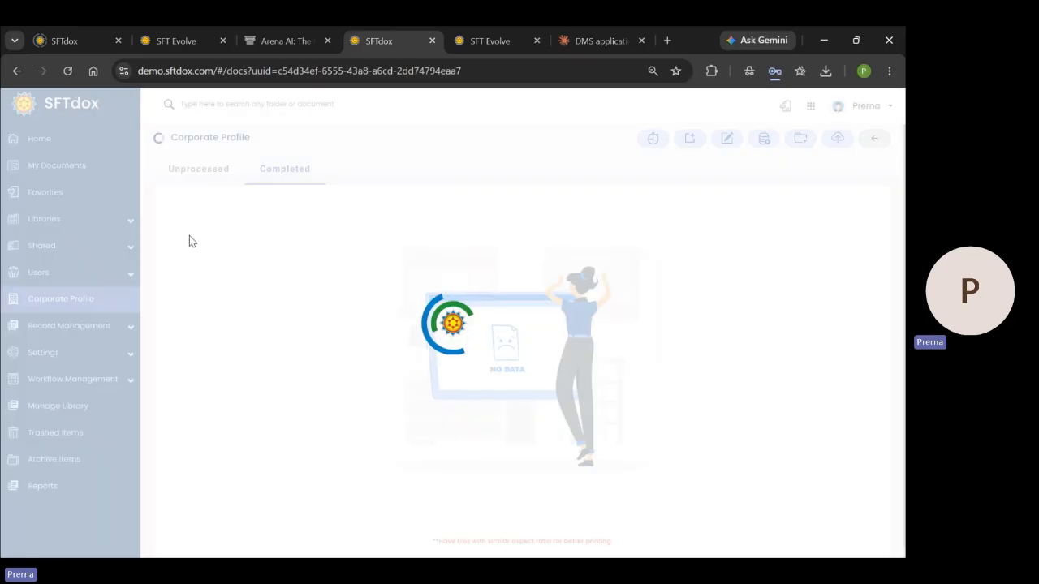
left_click(171, 237)
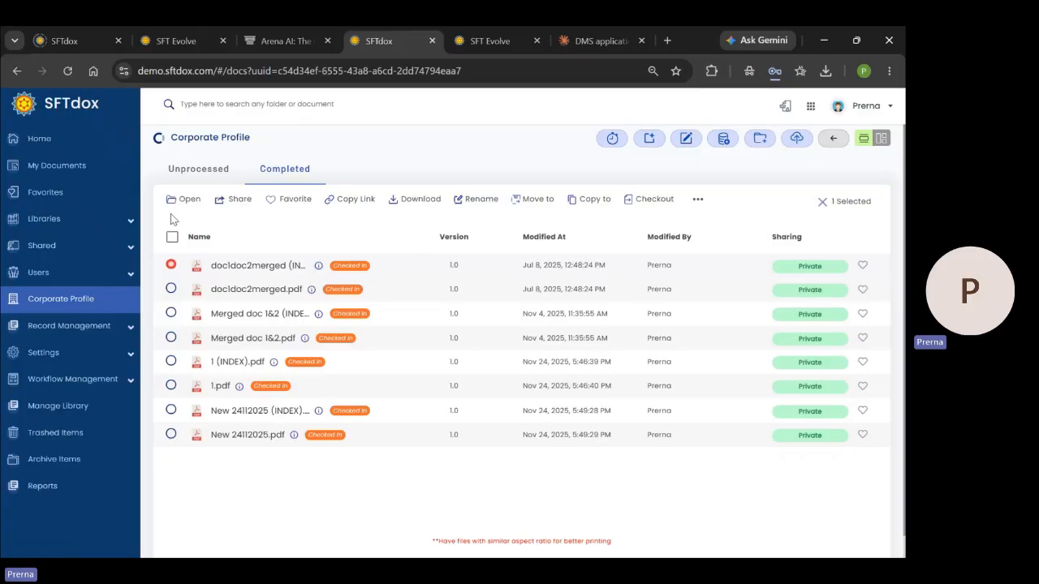
left_click(699, 199)
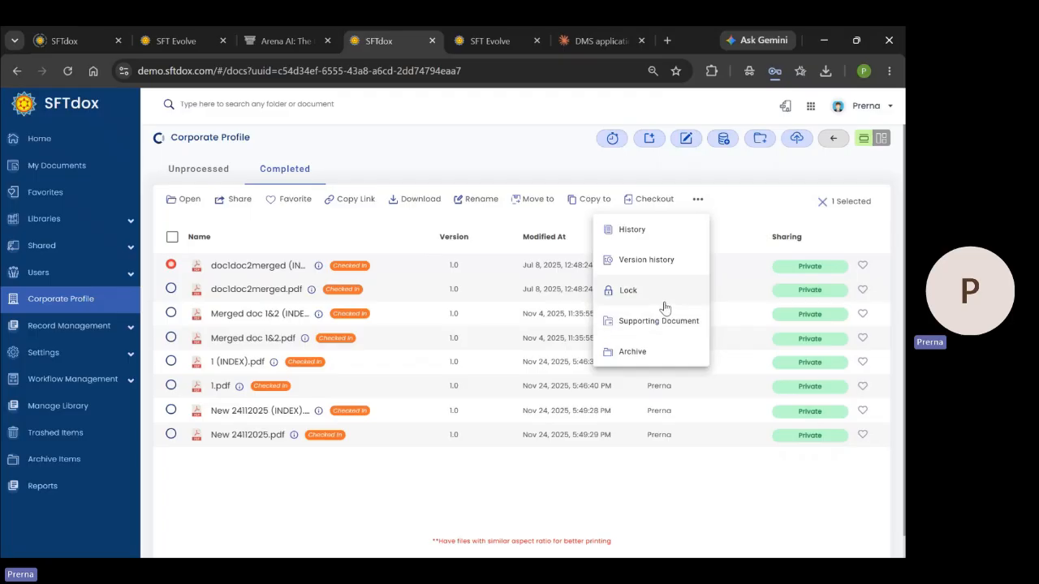
left_click(58, 302)
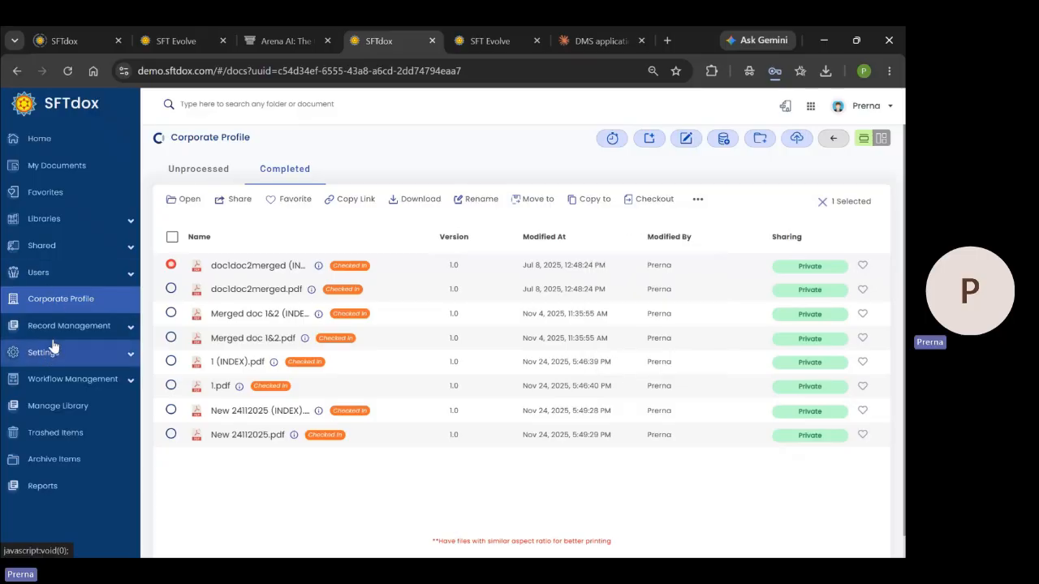
Expand Record Management, review the new record form's location, department, metadata and file content fields, and close it without submitting
left_click(103, 328)
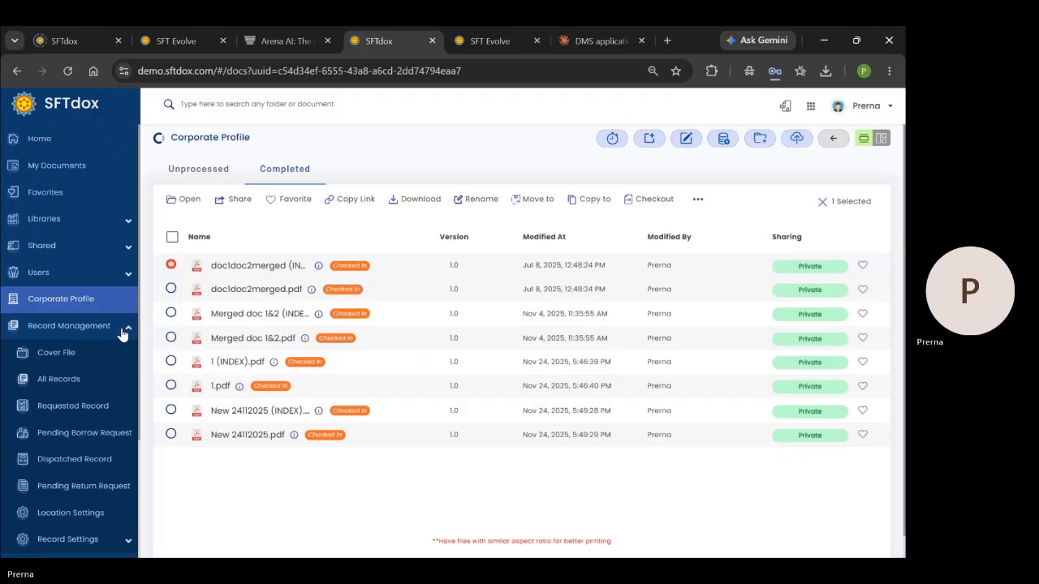
scroll(120, 334, "down", 3)
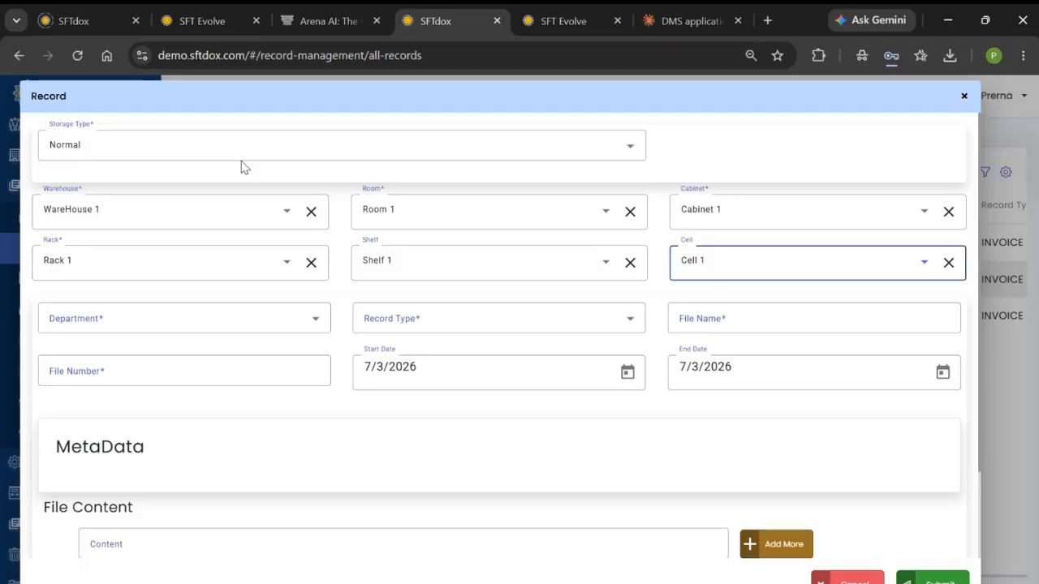
scroll(294, 251, "down", 2)
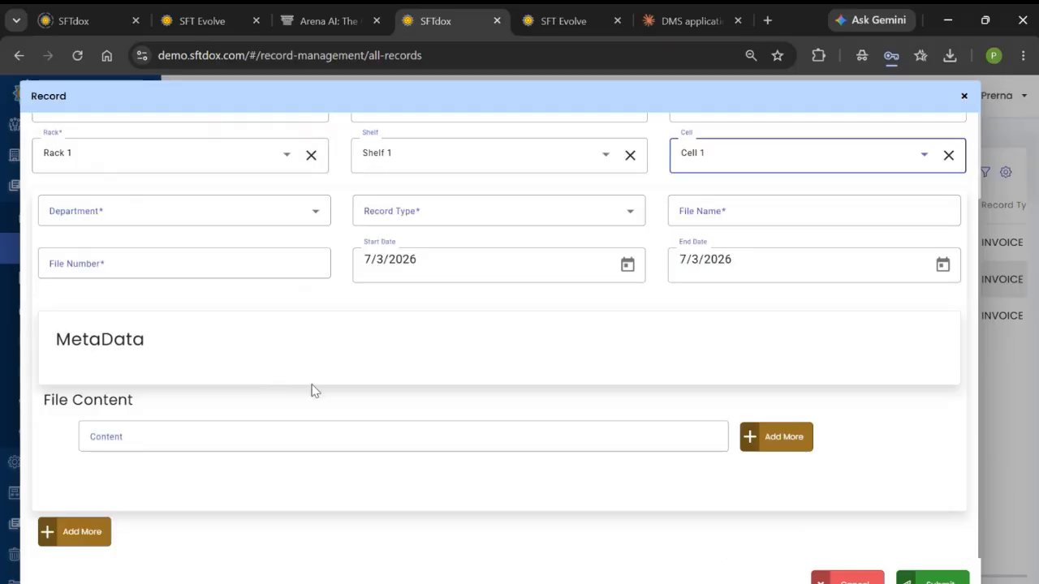
left_click(964, 96)
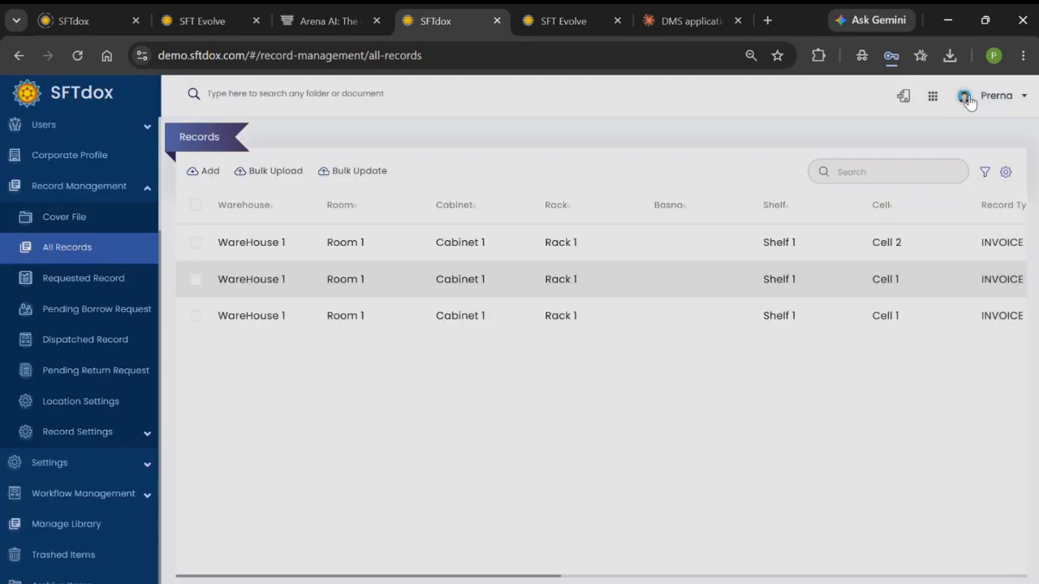
Select the available Invoice record, view its request form with the return date calendar at August 2026, and close it without submitting
left_click(195, 281)
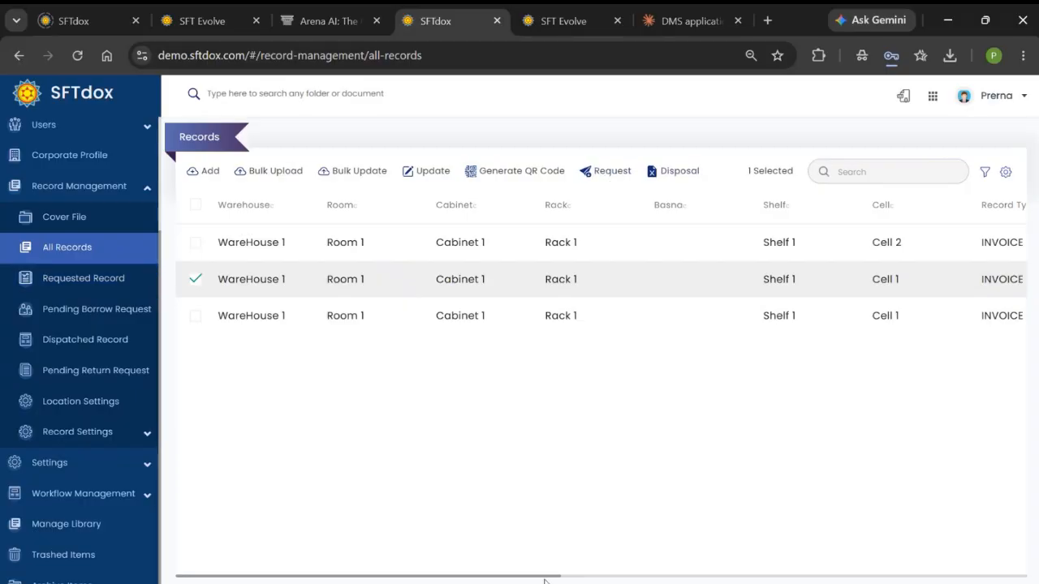
left_click_drag(550, 579, 1019, 579)
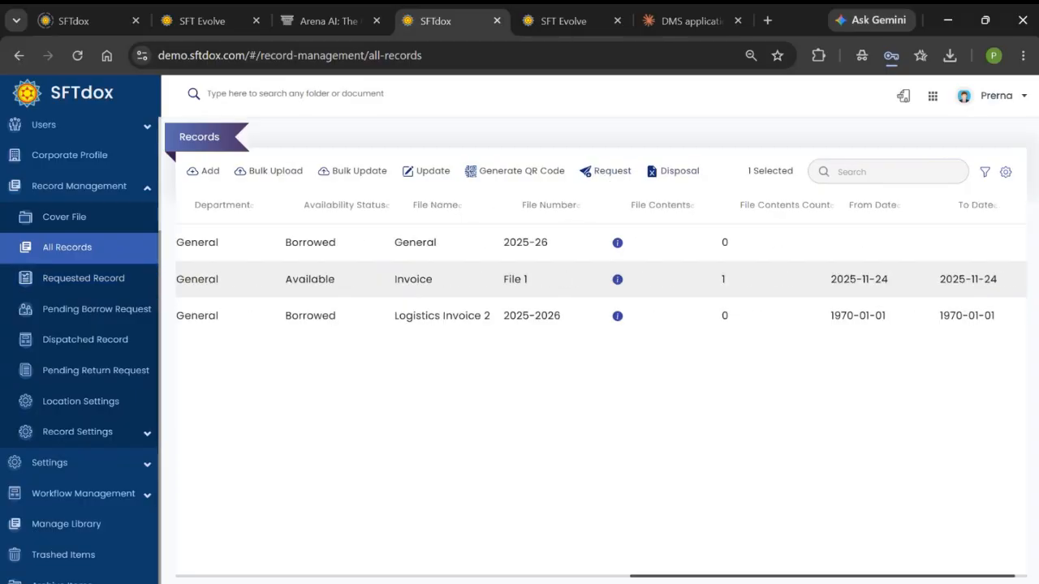
left_click(598, 173)
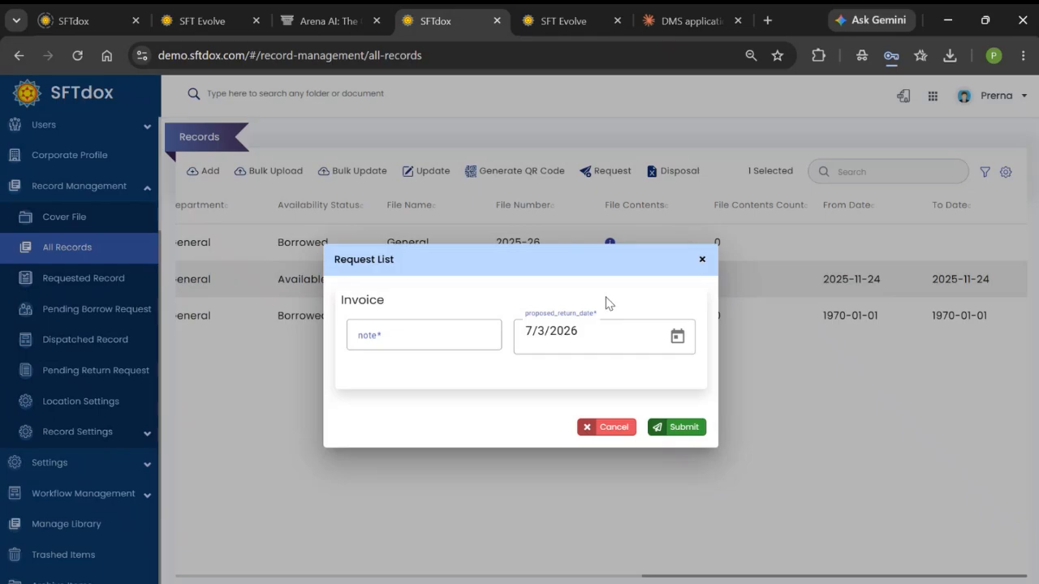
left_click(678, 336)
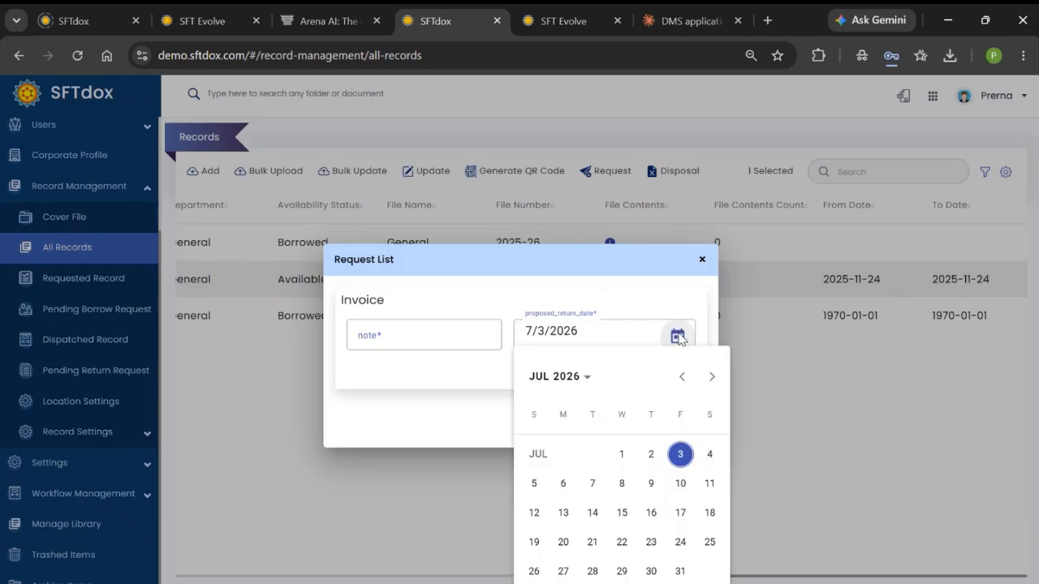
left_click(712, 378)
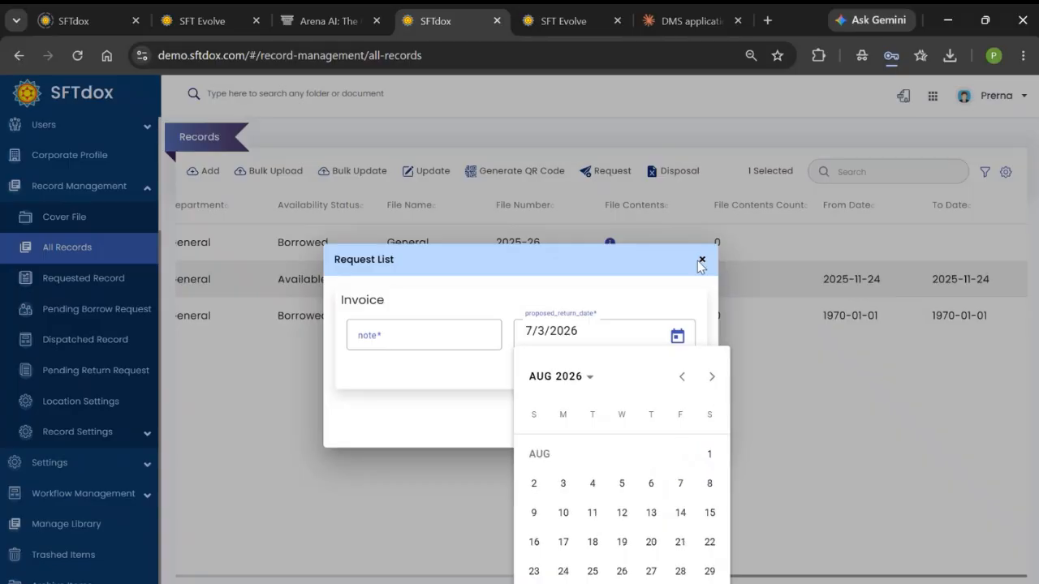
left_click(702, 260)
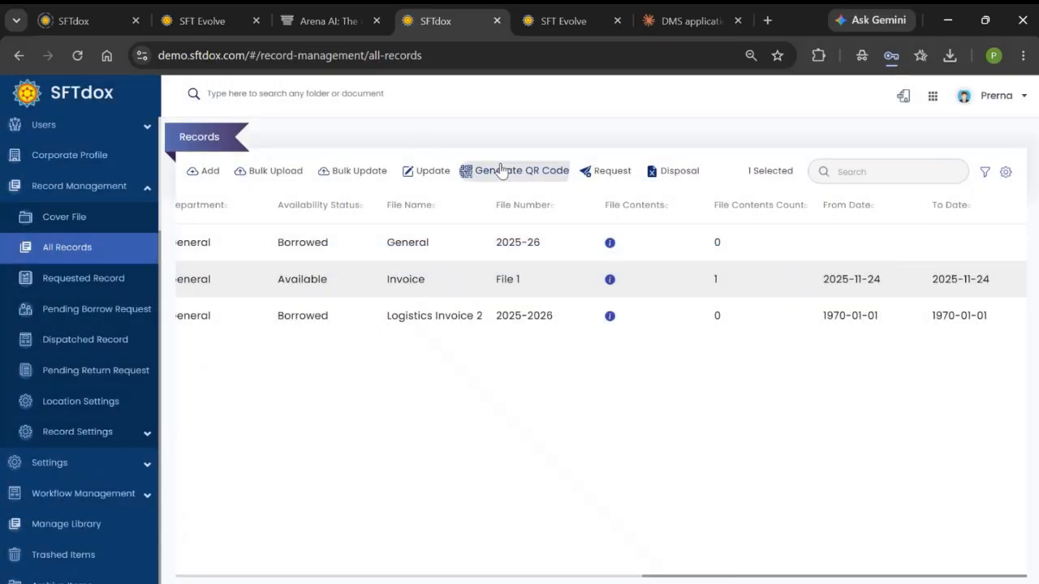
Generate the QR code and bar code for the selected Invoice record, and view the records bulk update form without saving
left_click(500, 169)
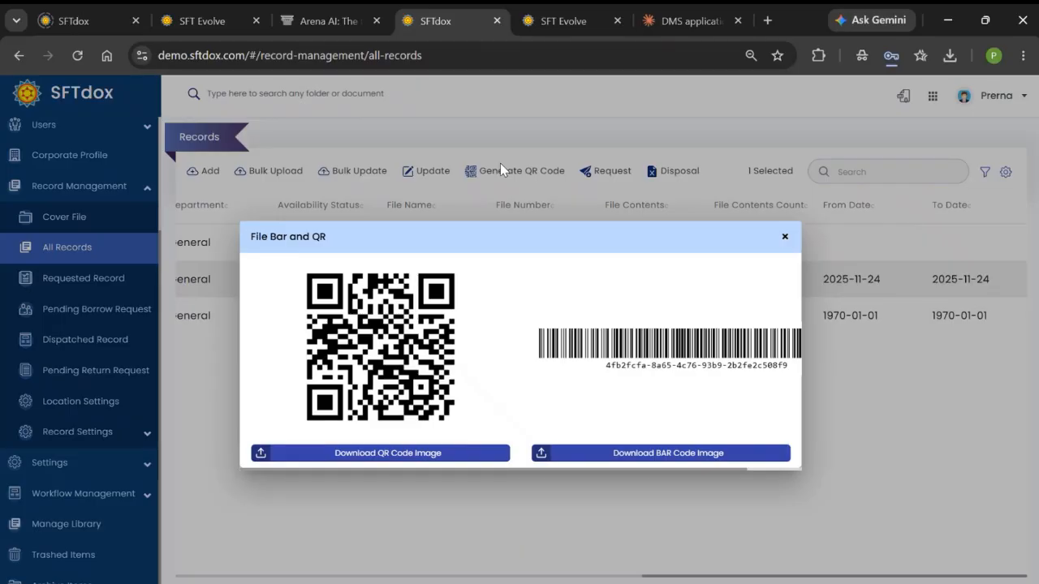
left_click(784, 236)
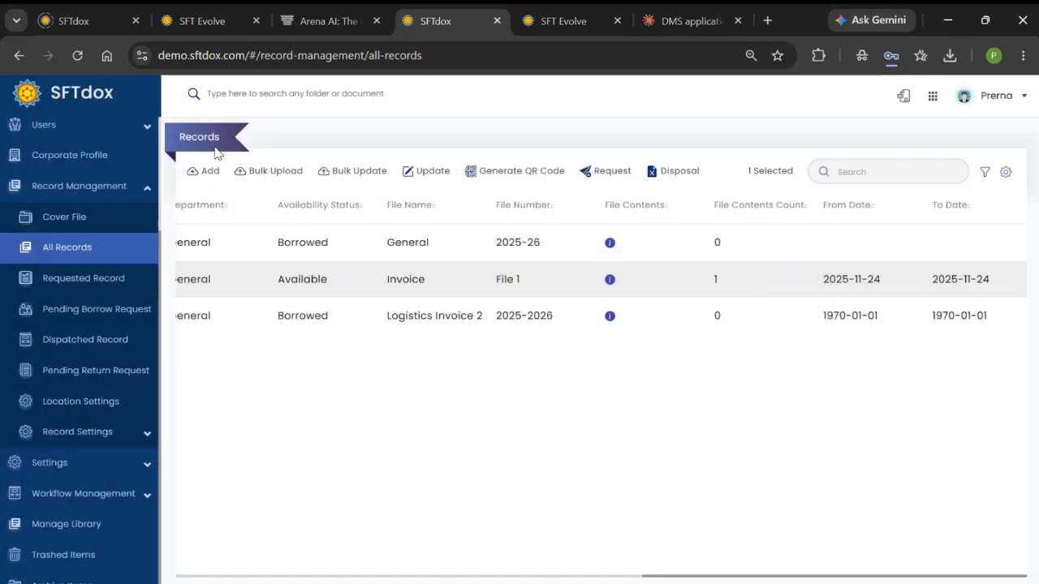
left_click(378, 176)
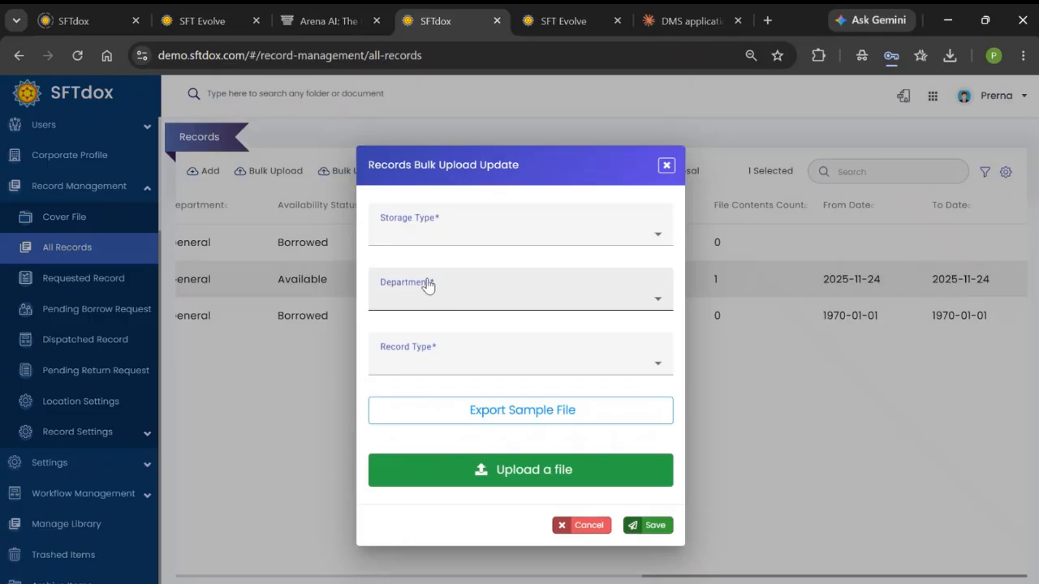
left_click(669, 171)
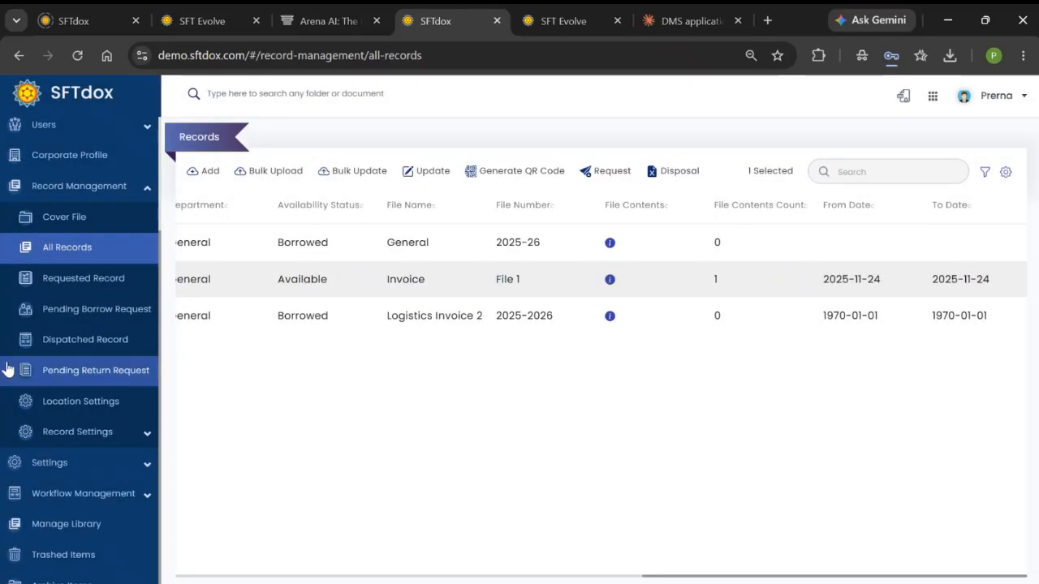
Open the dispatched records, select the General record to review its details, and filter the list by extend return date requests
left_click(70, 337)
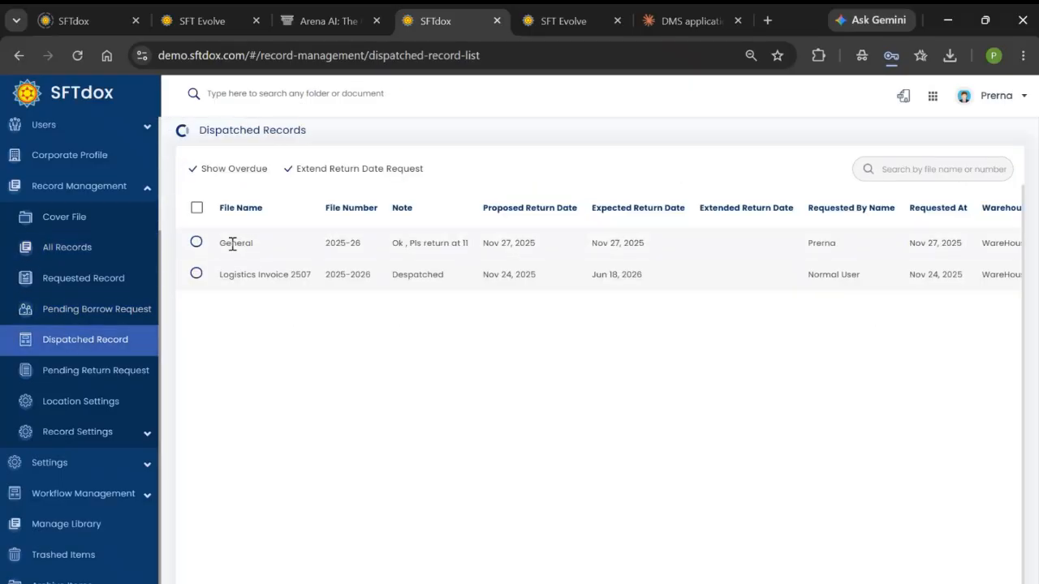
left_click(197, 242)
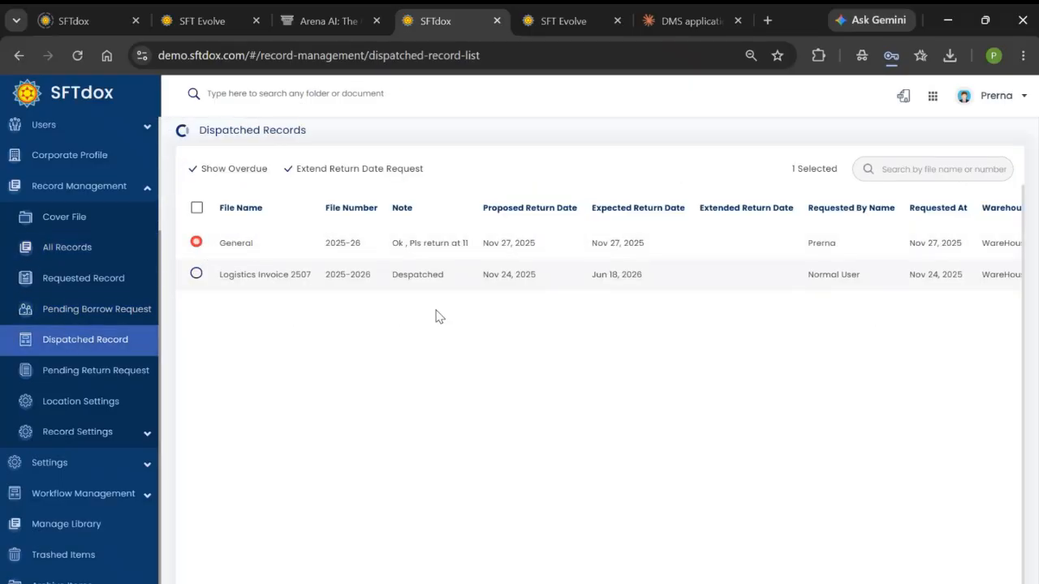
scroll(599, 260, "right", 5)
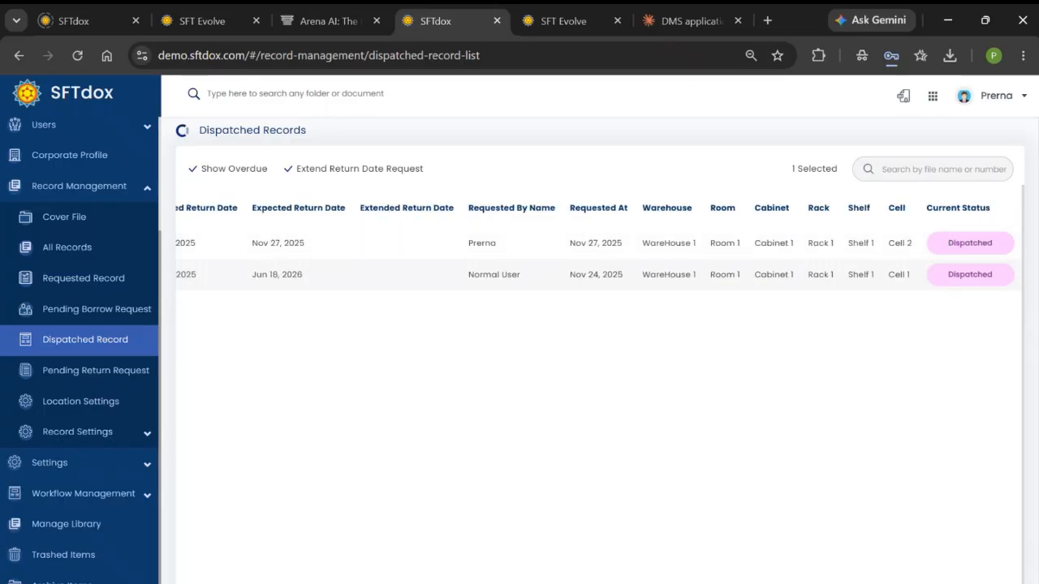
scroll(599, 260, "left", 5)
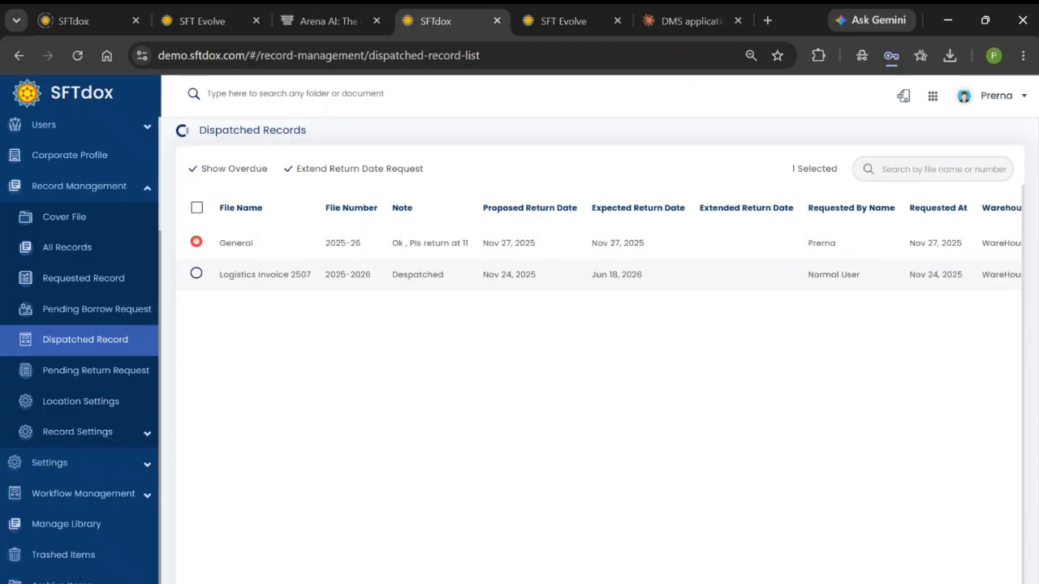
left_click(349, 171)
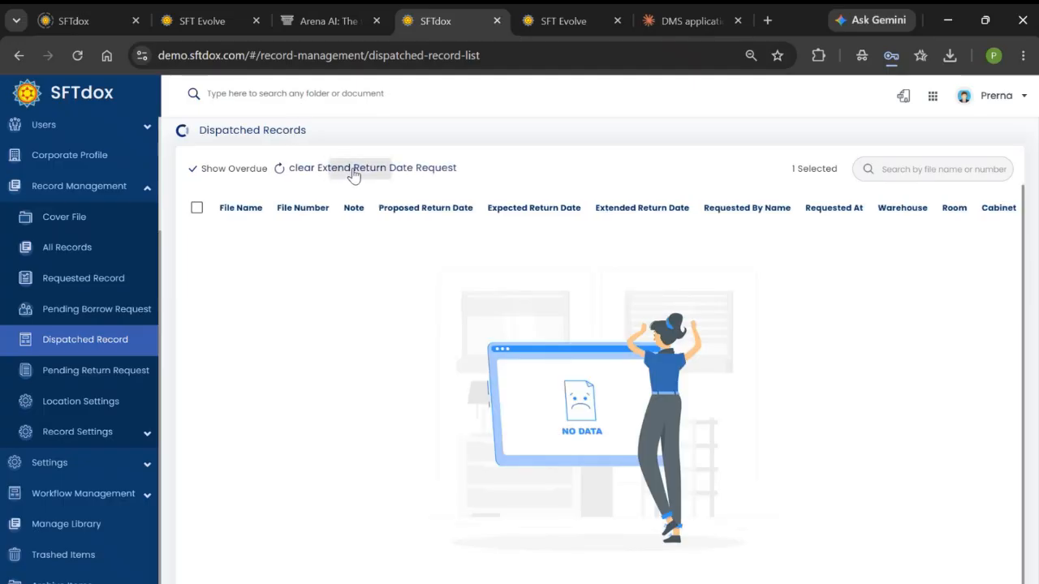
Clear the extend return date request filter, check the pending borrow requests, and select the General record among the requested records
left_click(353, 171)
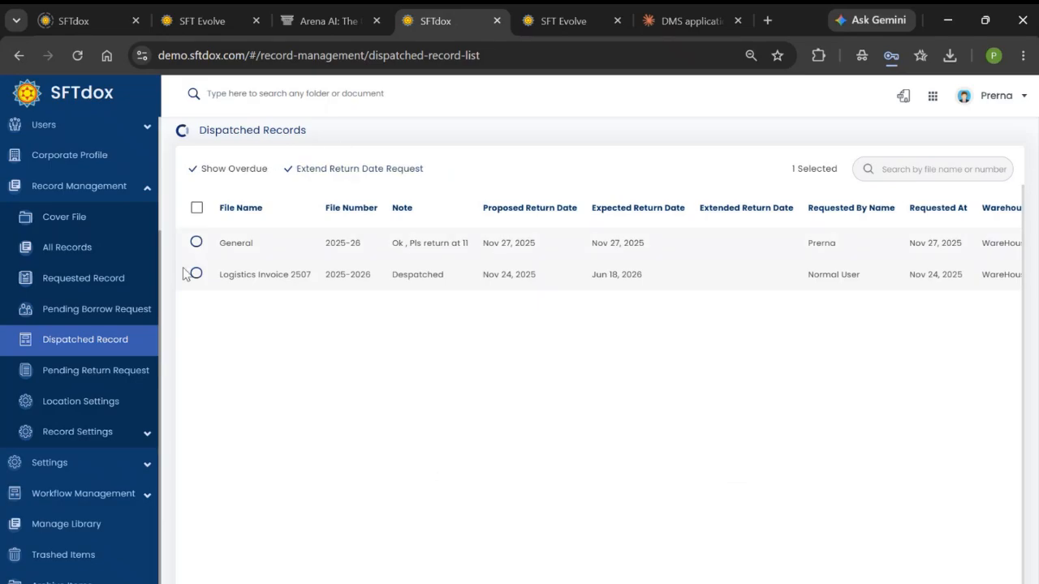
left_click(97, 310)
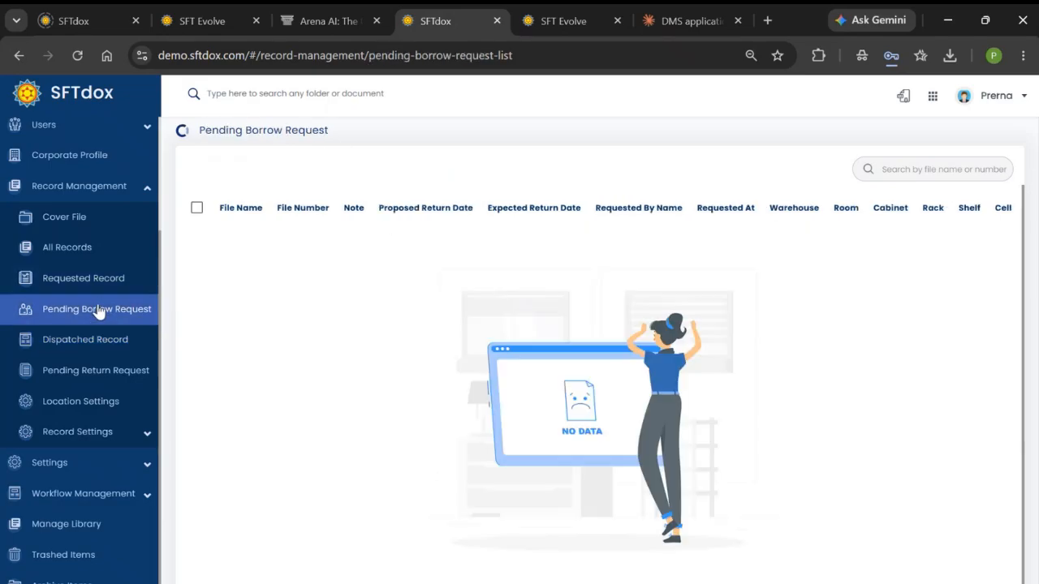
left_click(81, 280)
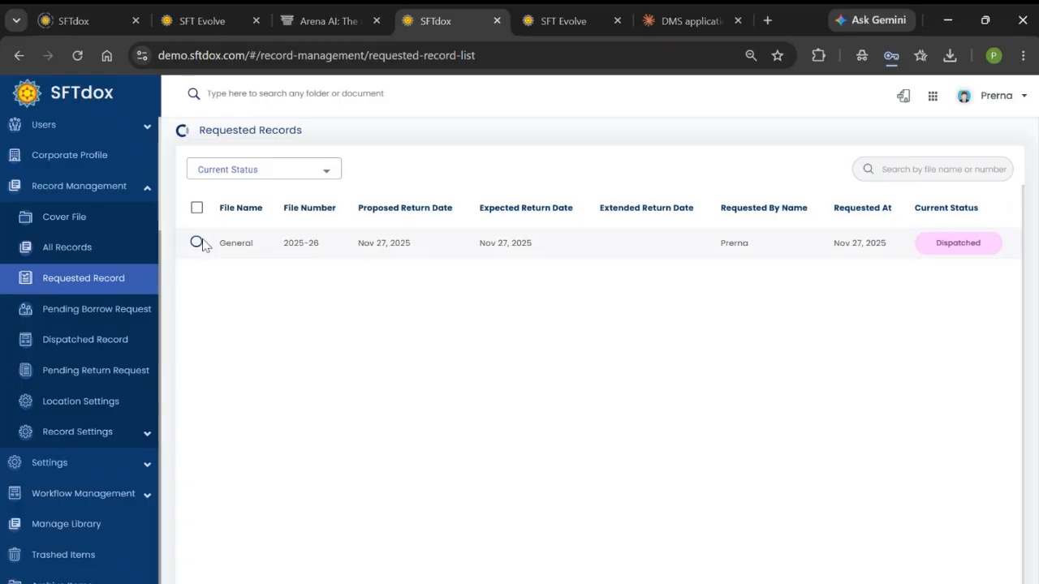
left_click(196, 242)
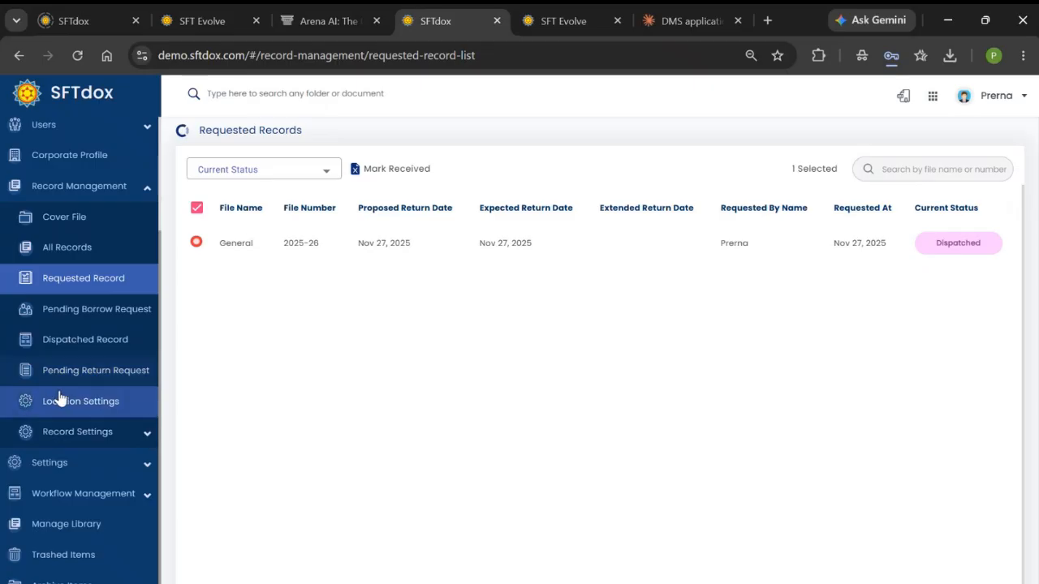
View the list of record types in the record settings and collapse Record Management
left_click(67, 433)
left_click(79, 465)
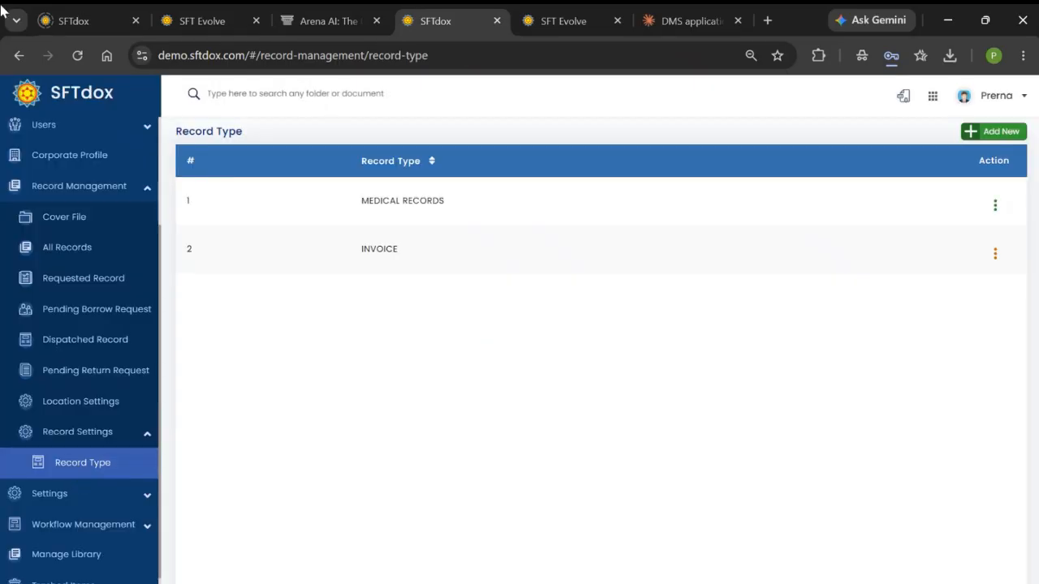
left_click(79, 186)
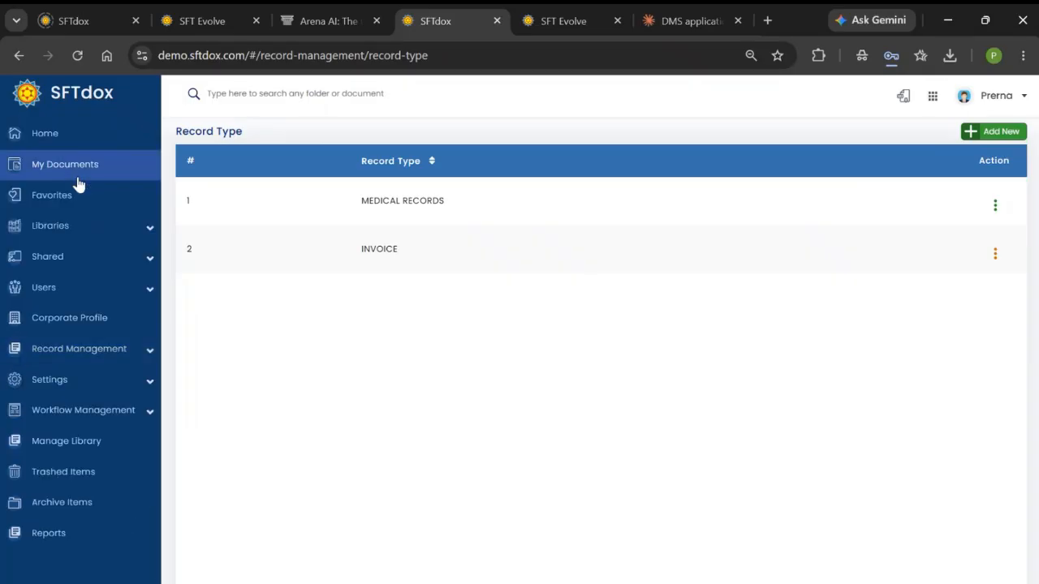
Open the Workflow Dashboard and examine its workflow counts, status, type analysis and yearly growth charts
left_click(116, 414)
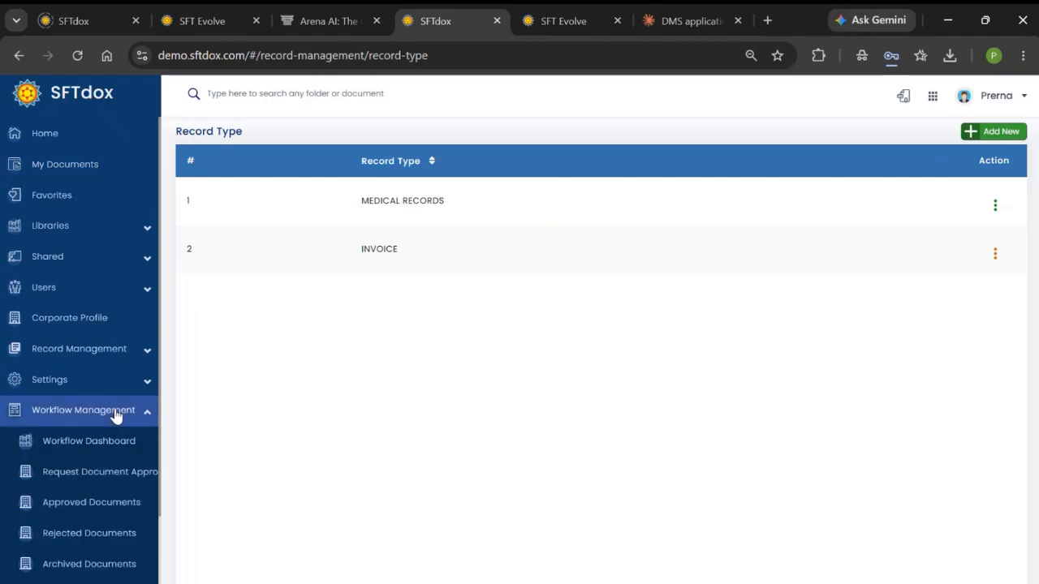
left_click(100, 440)
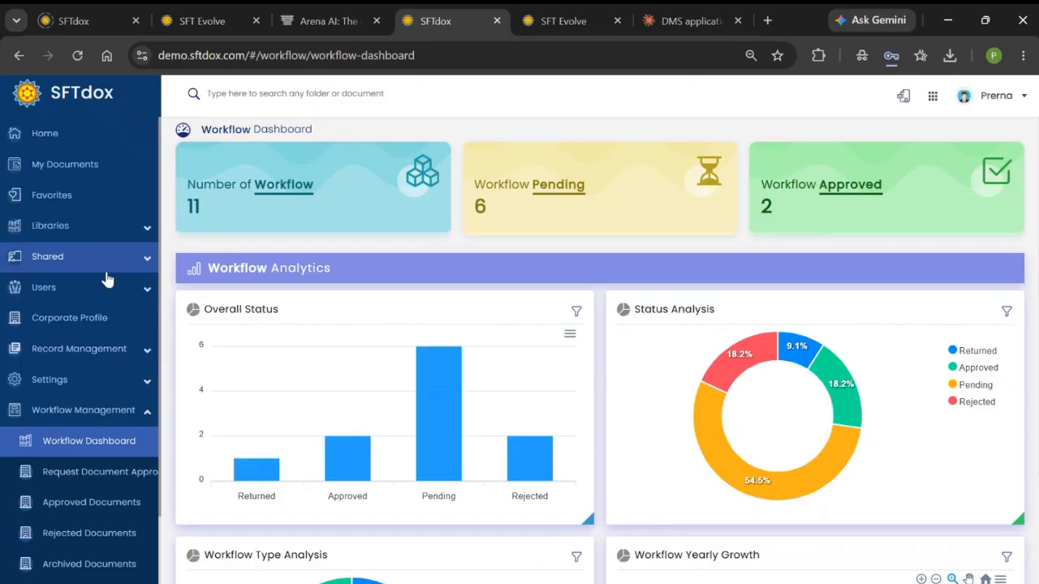
scroll(130, 276, "down", 3)
scroll(130, 274, "up", 3)
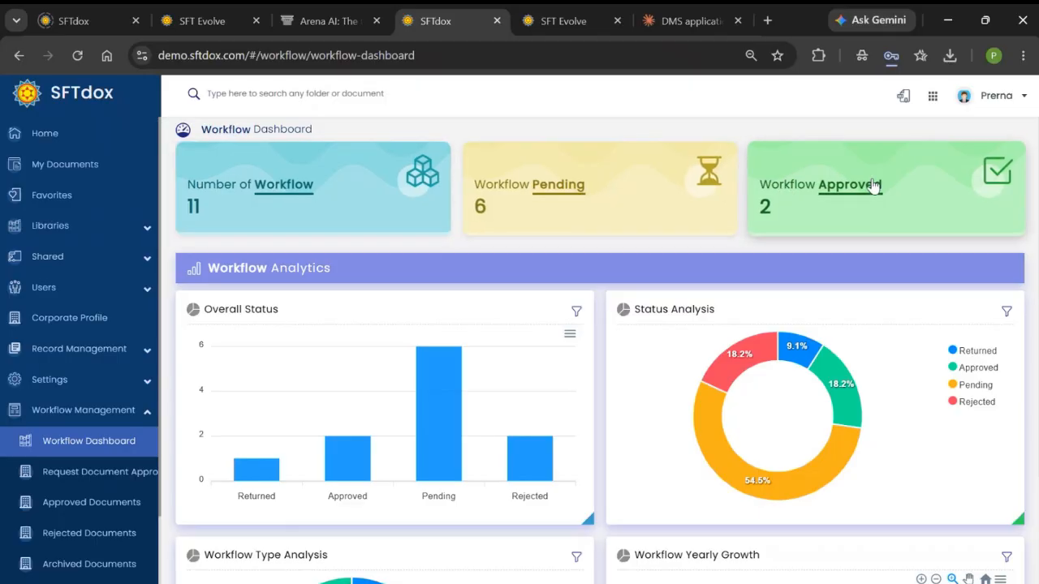
scroll(463, 295, "down", 2)
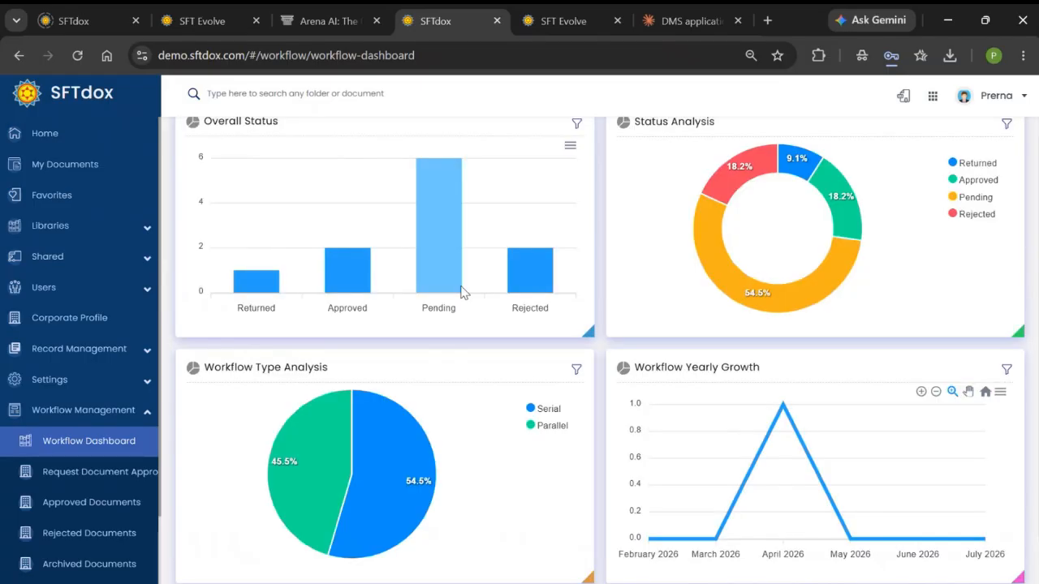
scroll(524, 342, "up", 2)
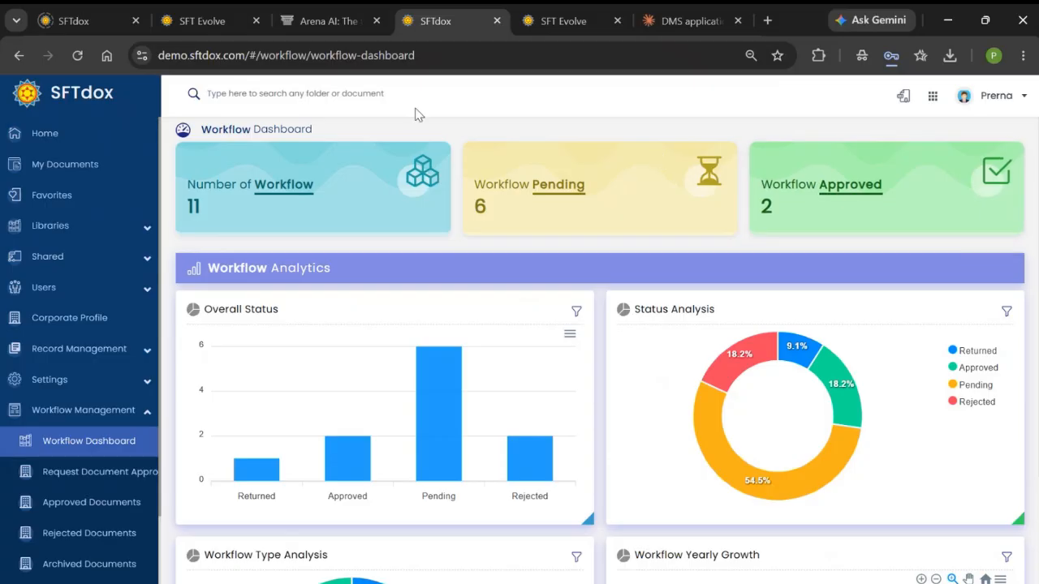
Open the full workflow list from the dashboard's total workflow count and review the workflow categories
left_click(369, 189)
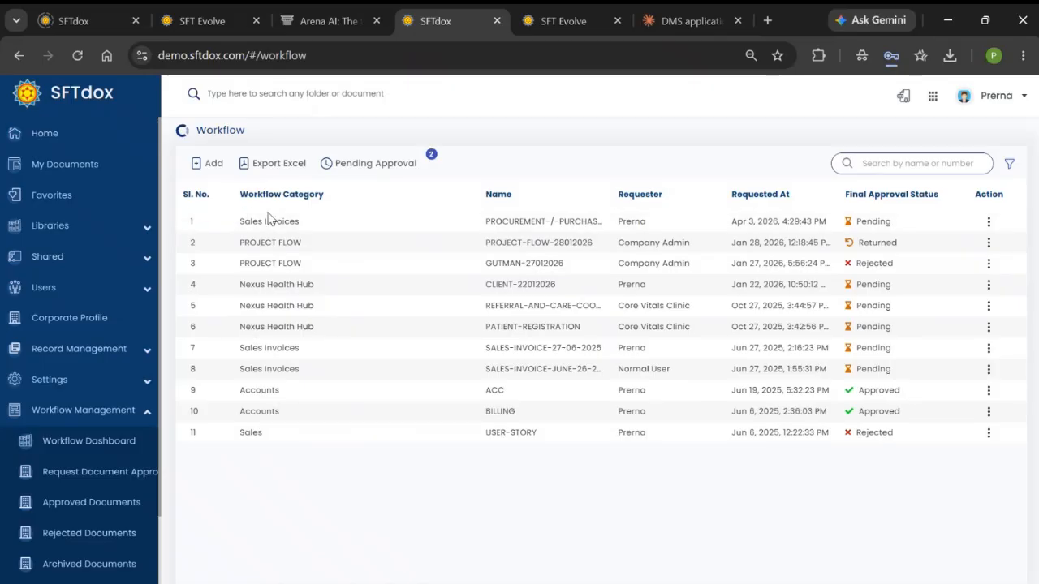
left_click_drag(272, 306, 273, 370)
left_click(436, 439)
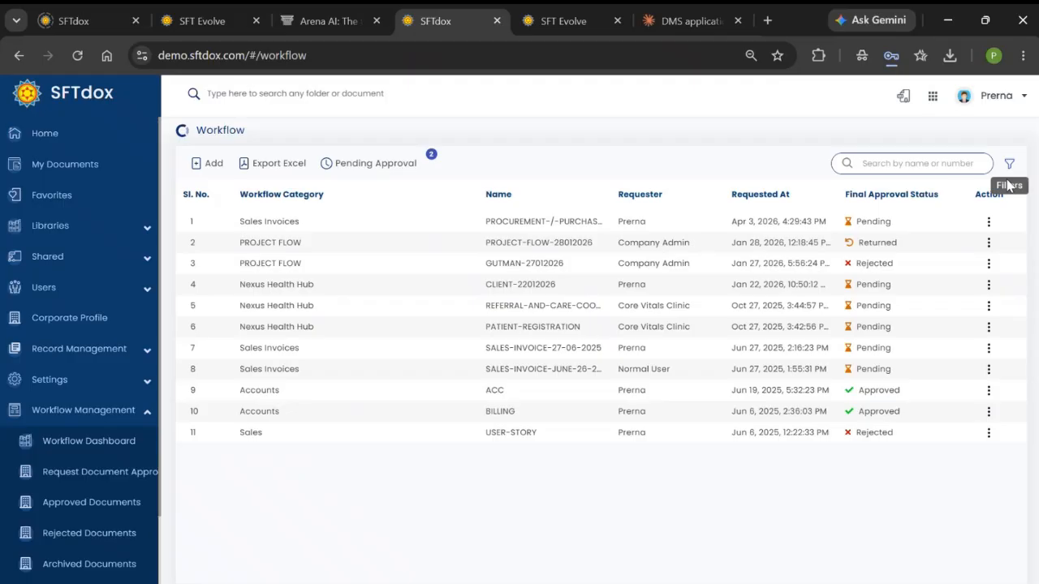
Start a Sales Invoices workflow named SALES-INVOICE2026 with Enter Invoice Number set to Yes, and close it without saving
left_click(203, 164)
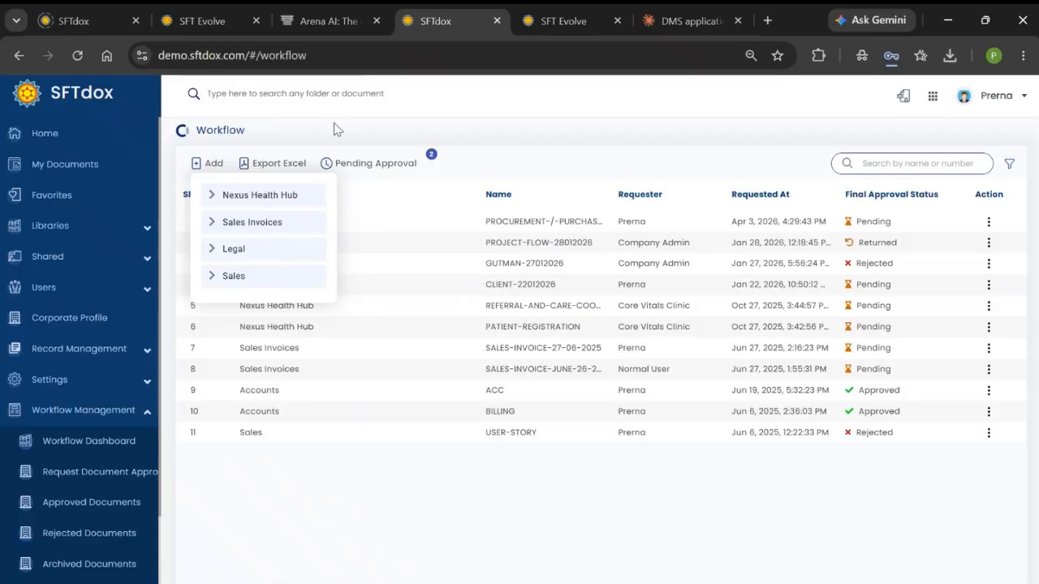
left_click(299, 234)
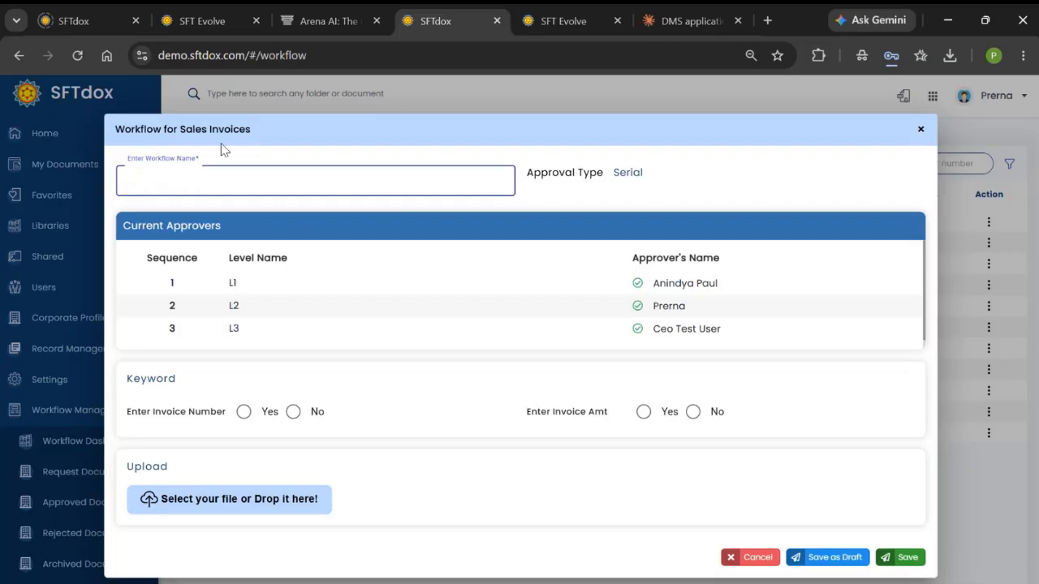
type("SALES-INVOICE2026")
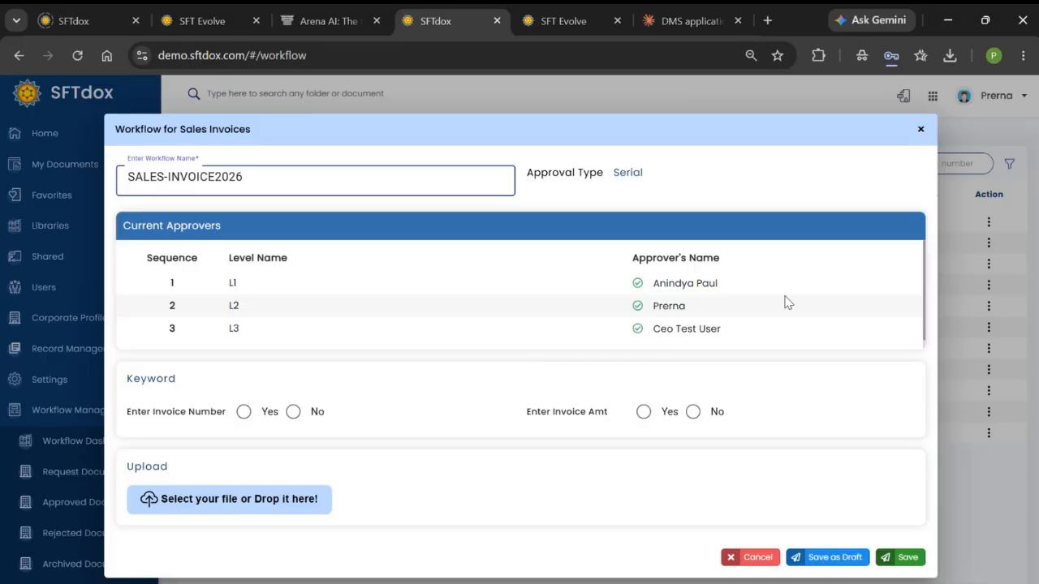
scroll(787, 301, "down", 1)
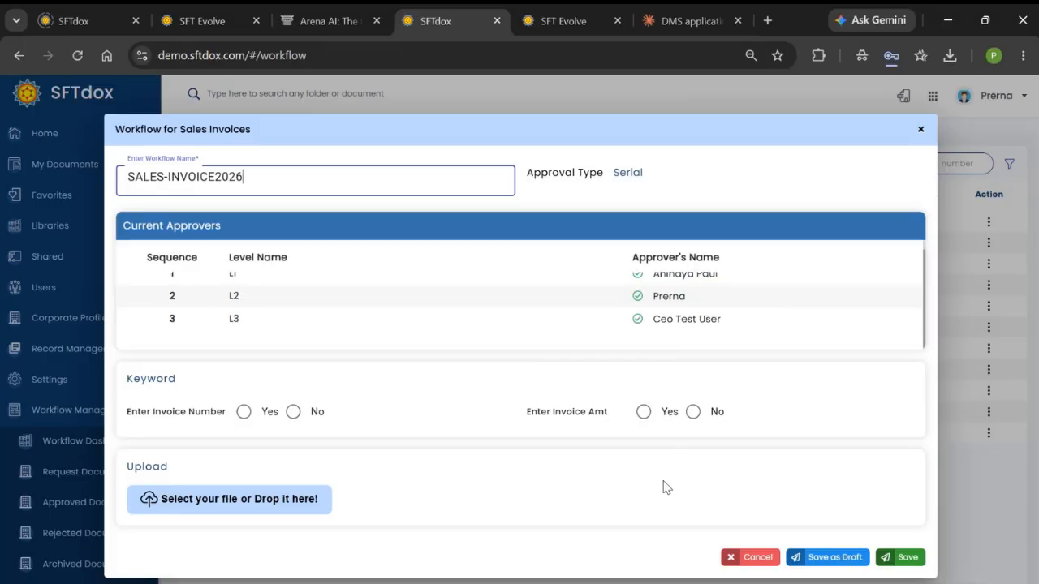
left_click(243, 412)
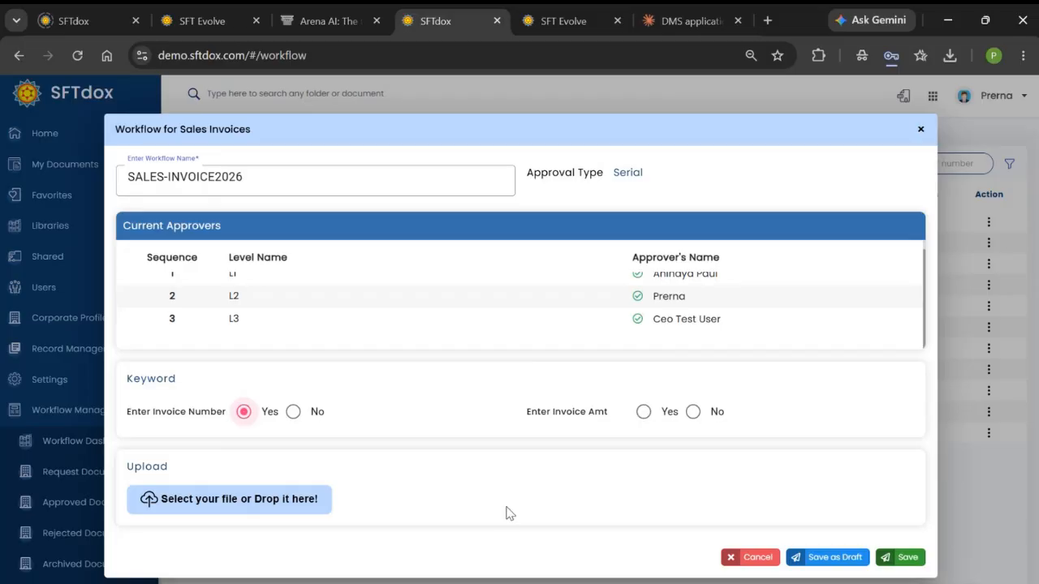
scroll(778, 341, "up", 1)
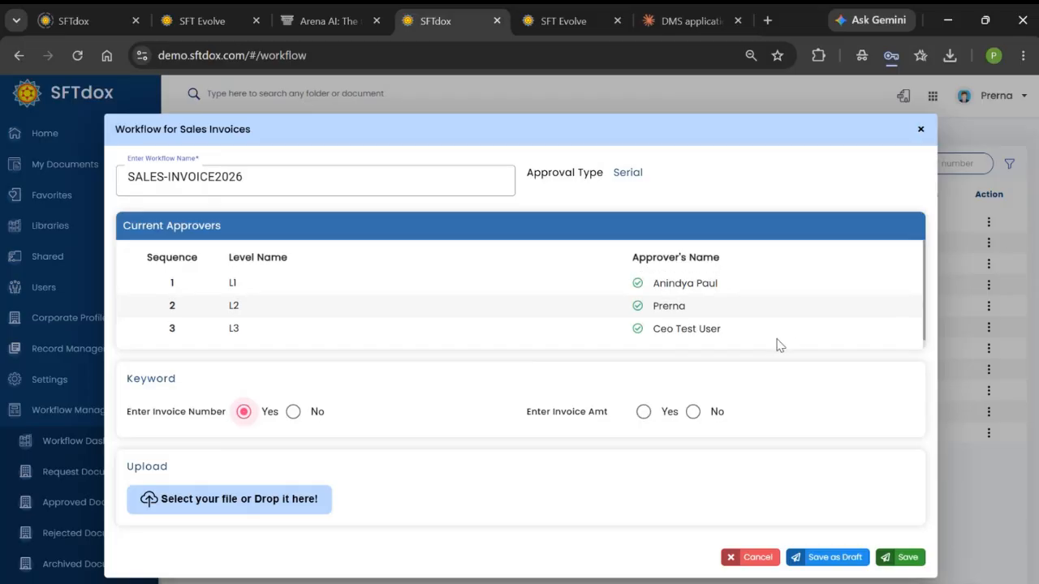
left_click(922, 131)
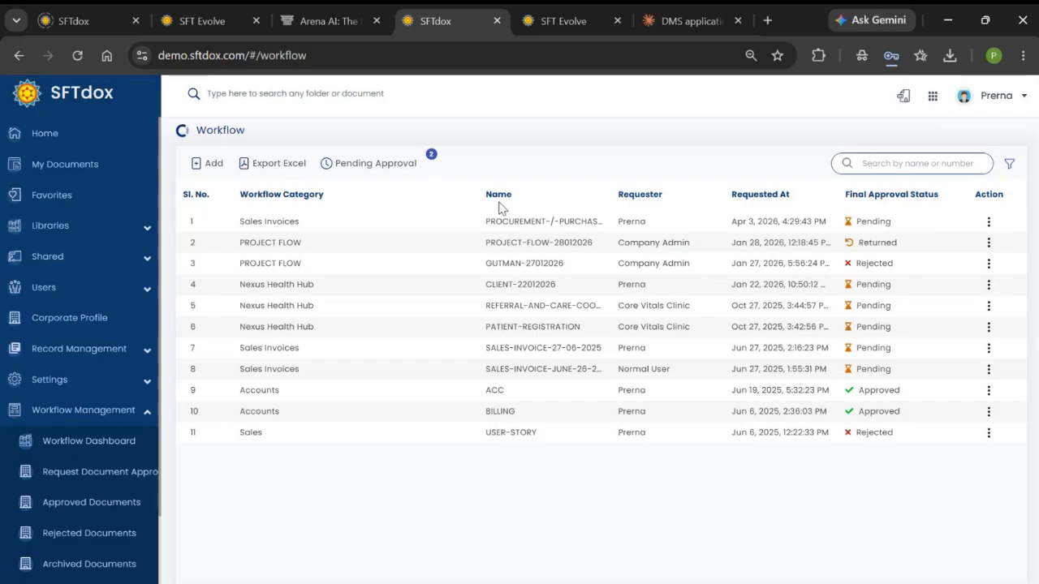
View the new workflow forms for the Legal and Sales categories, closing each without saving
left_click(206, 165)
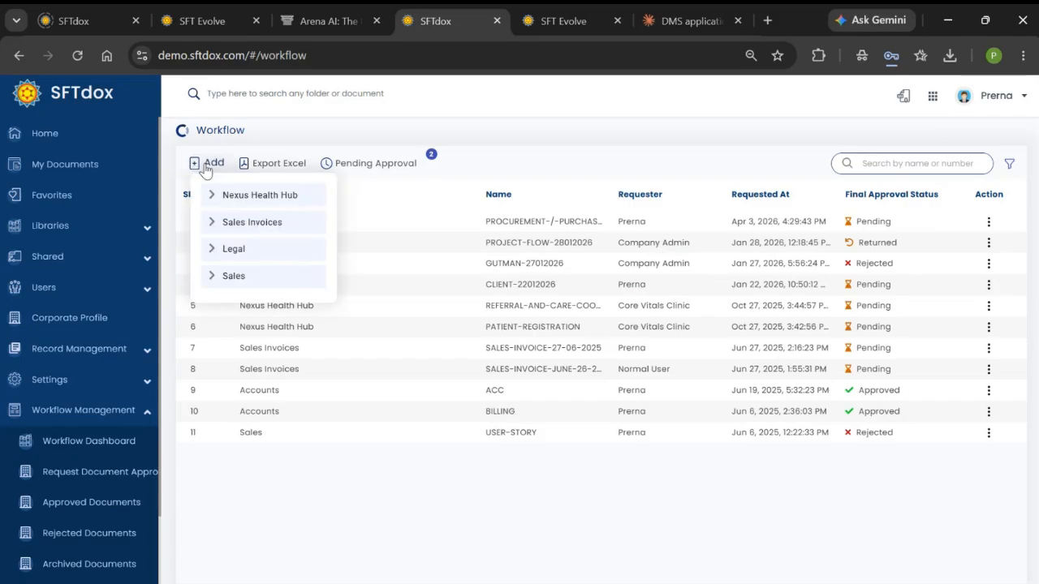
left_click(234, 249)
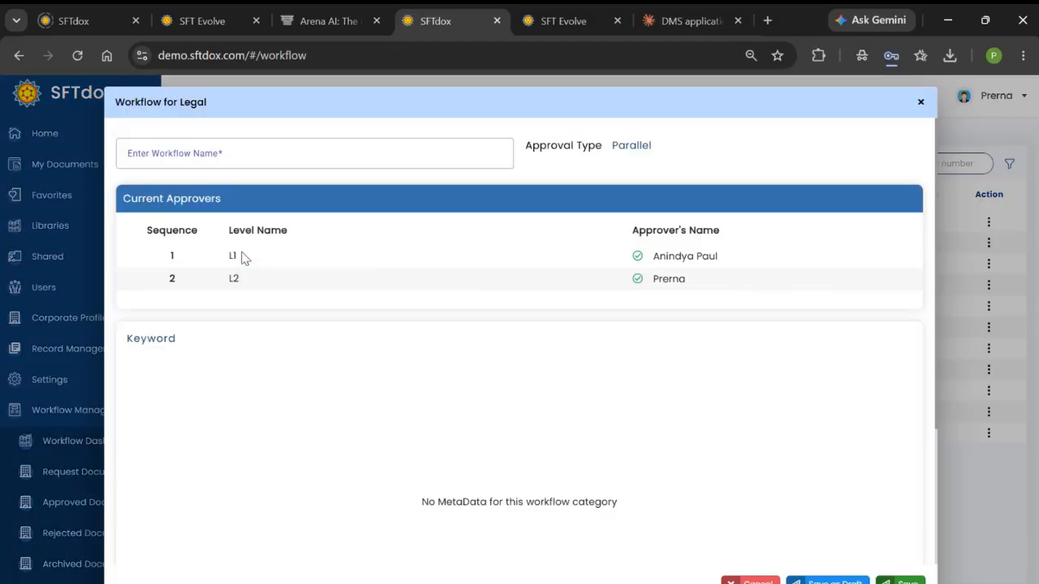
left_click(921, 101)
left_click(205, 166)
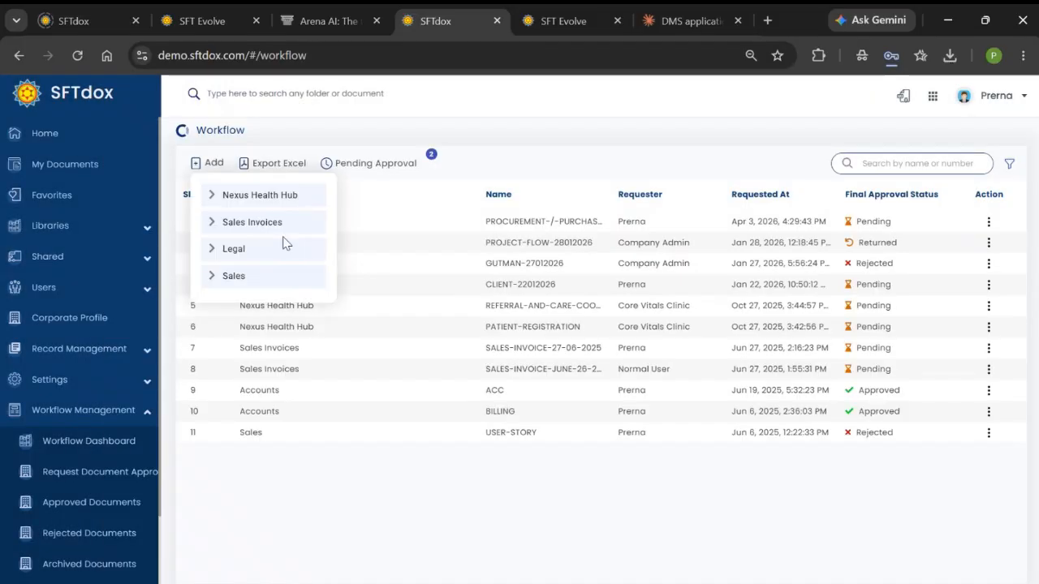
left_click(290, 281)
left_click(921, 123)
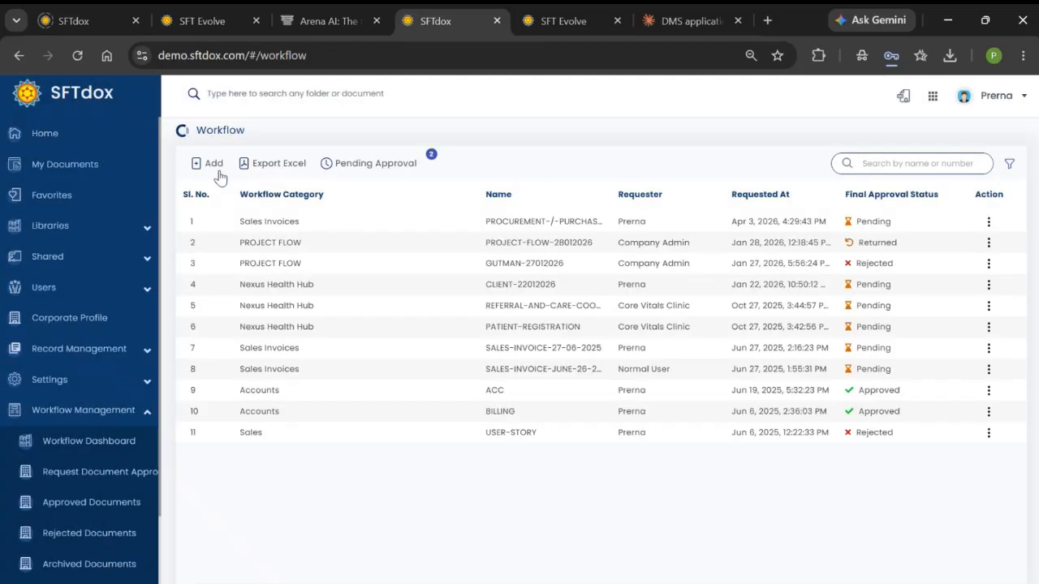
View the new workflow form for Nexus Health Hub, examine its approval type and approvers, and close it without saving
left_click(199, 164)
left_click(295, 199)
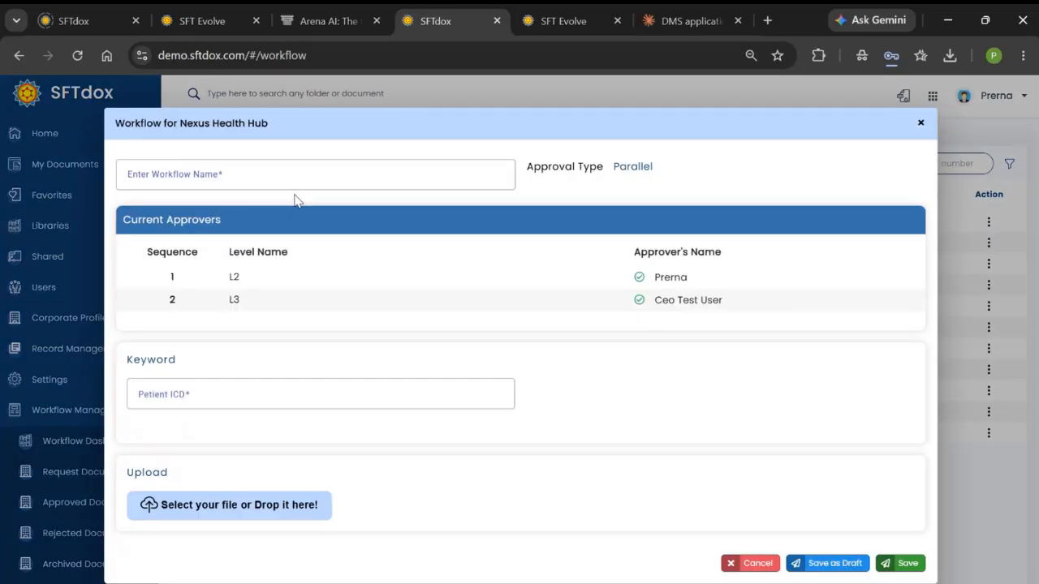
left_click(233, 176)
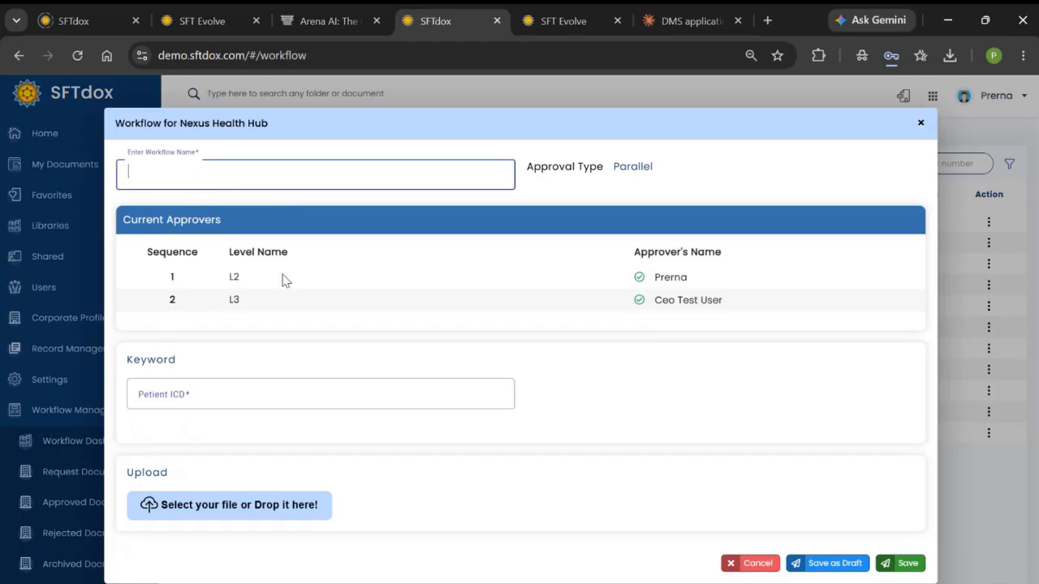
left_click_drag(532, 166, 696, 168)
left_click(686, 205)
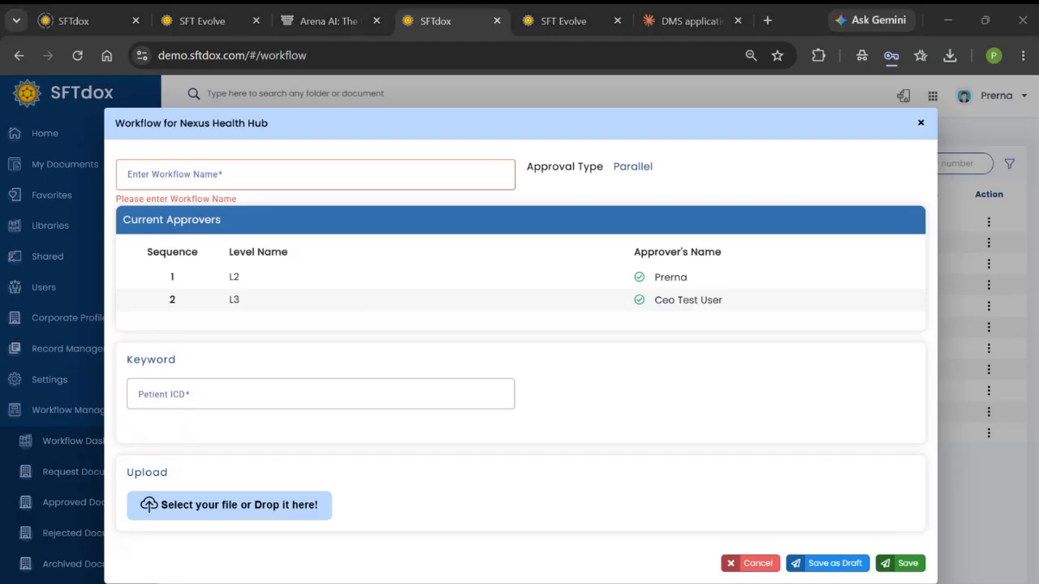
left_click(922, 124)
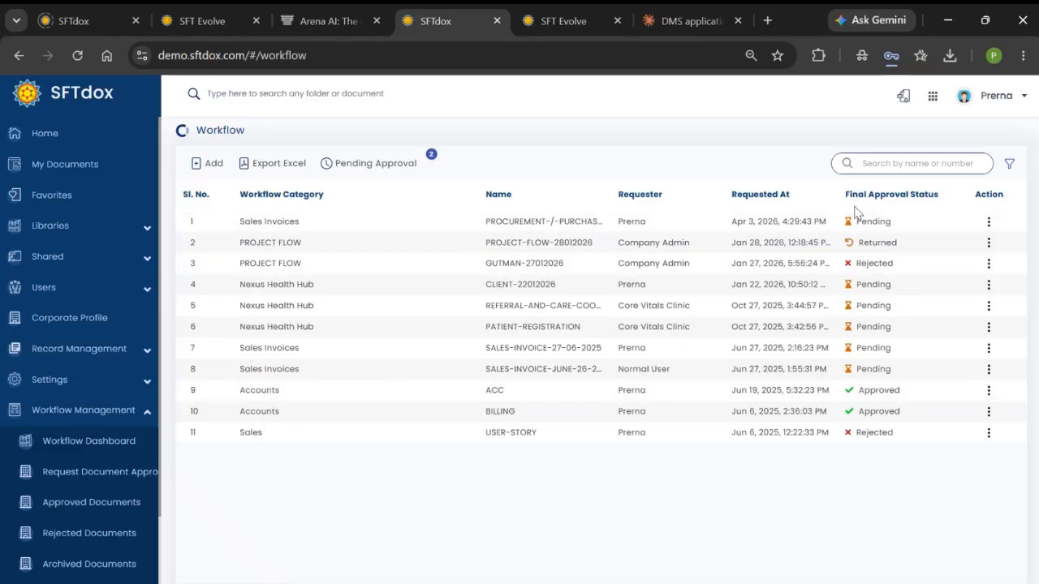
View the PROCUREMENT-/-PURCHASING workflow's approvers and the action options of its attached PRN100014.pdf, and close the details
left_click(988, 224)
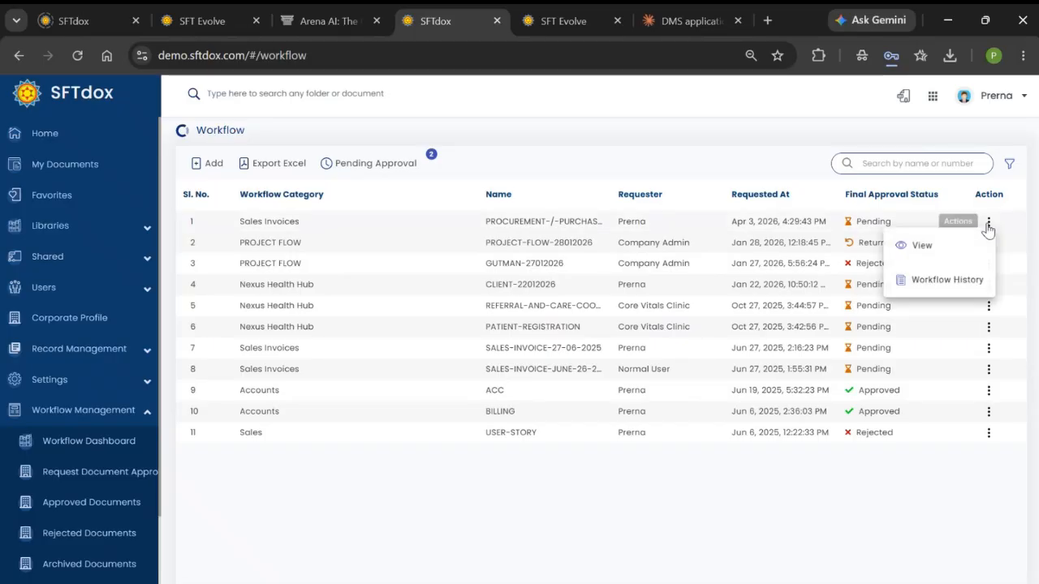
left_click(939, 254)
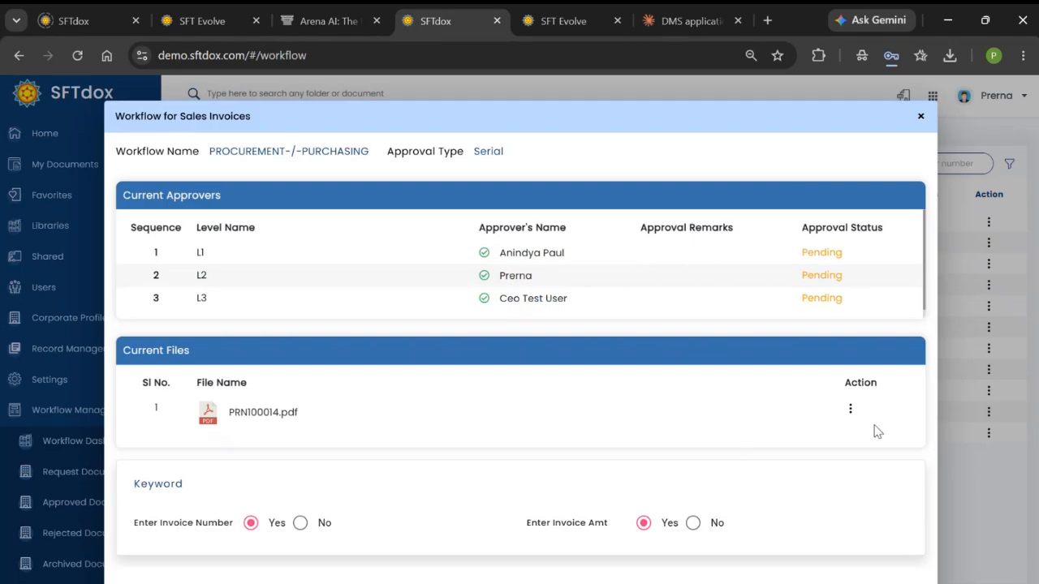
left_click(850, 411)
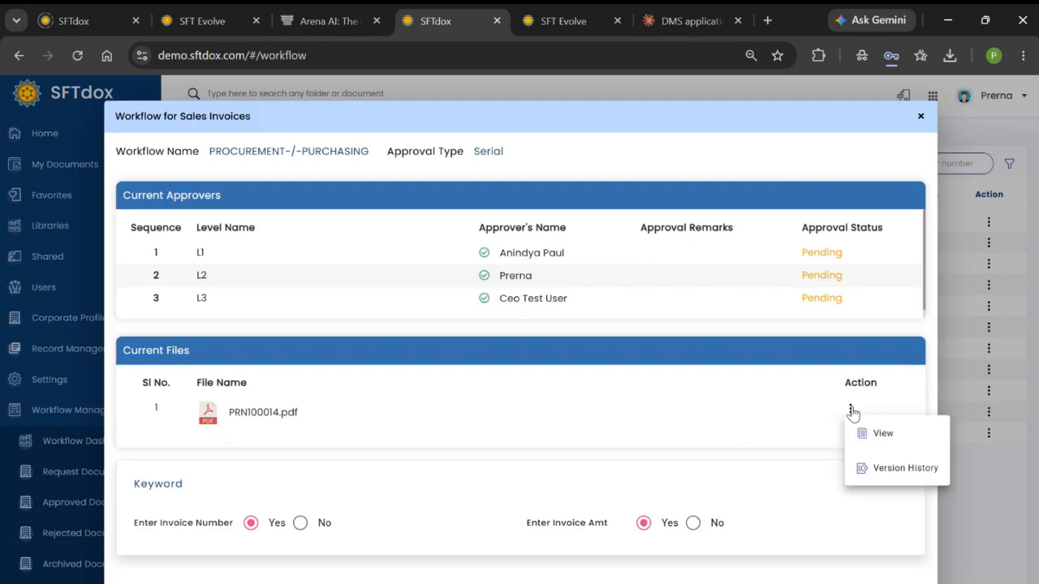
left_click(920, 117)
left_click(921, 117)
View the returned PROJECT-FLOW-28012026 workflow and examine its approvers, approval remarks, statuses, file and keyword values
left_click(989, 243)
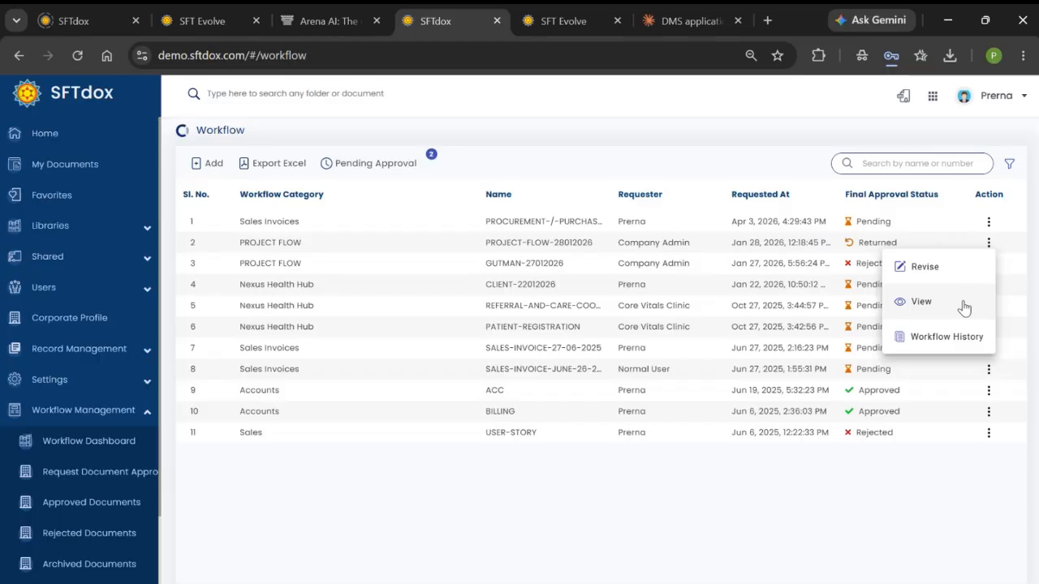
left_click(926, 302)
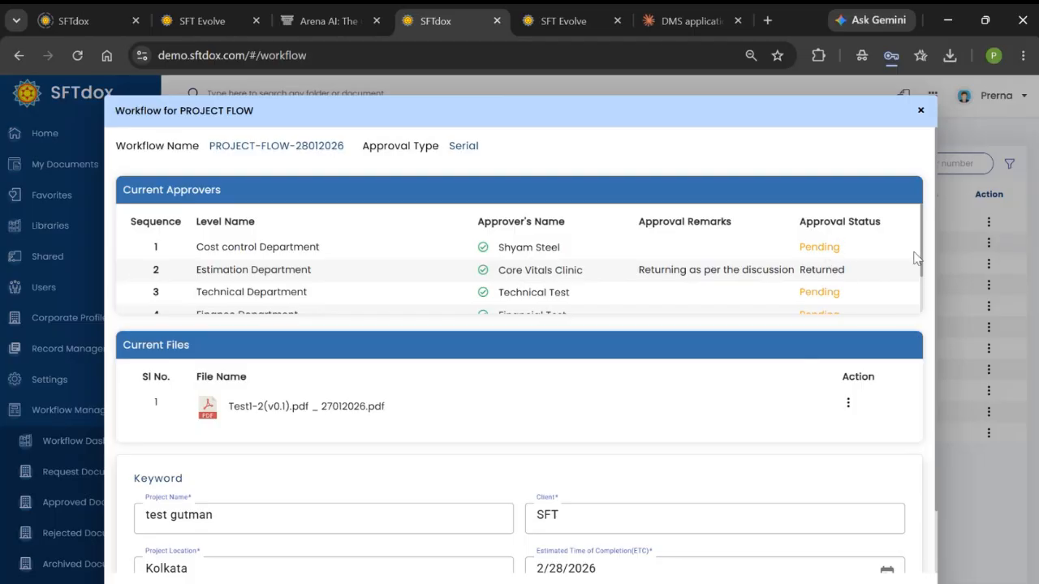
left_click_drag(924, 255, 925, 234)
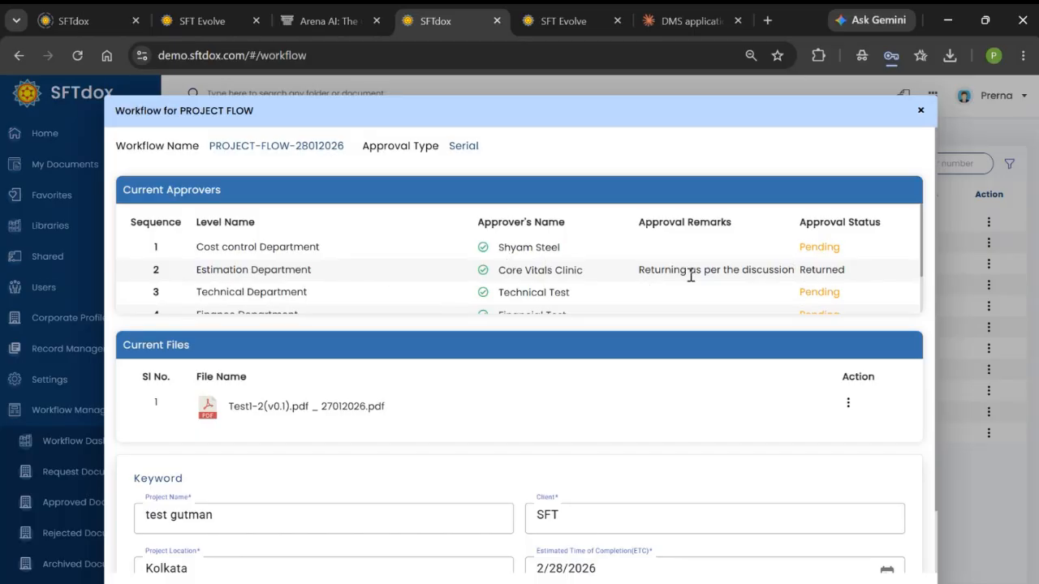
left_click_drag(690, 275, 877, 273)
left_click(780, 269)
left_click_drag(811, 269, 869, 277)
scroll(865, 402, "down", 1)
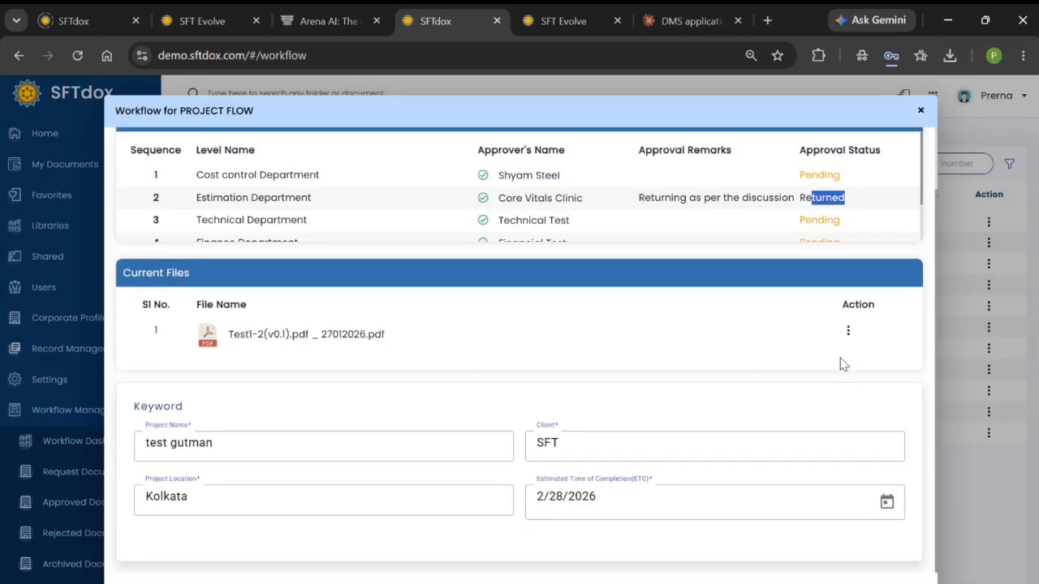
View the action options of the PDF attached to the PROJECT-FLOW-28012026 workflow and close the workflow details
left_click(850, 332)
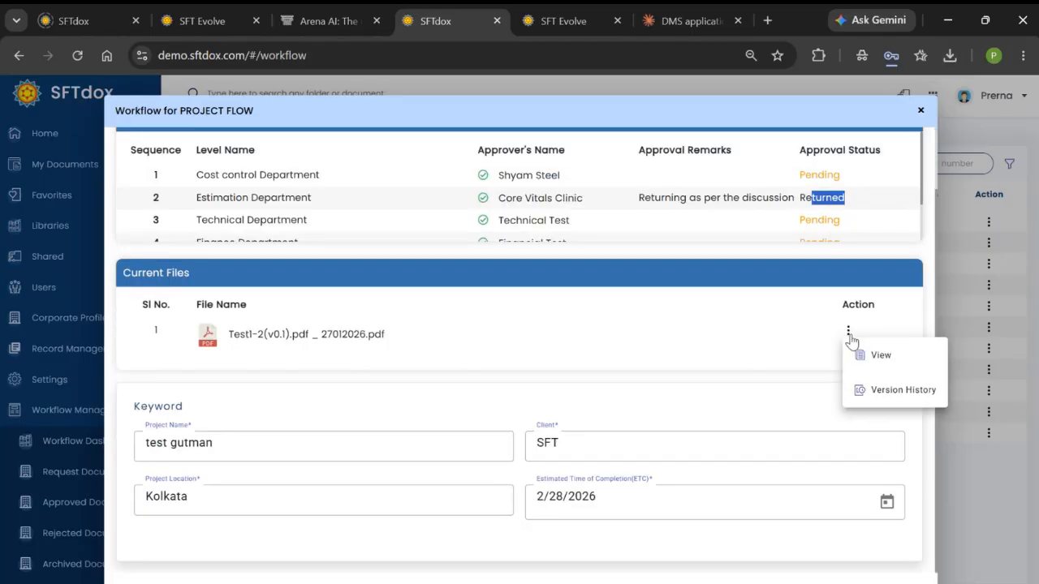
left_click(920, 116)
left_click(920, 116)
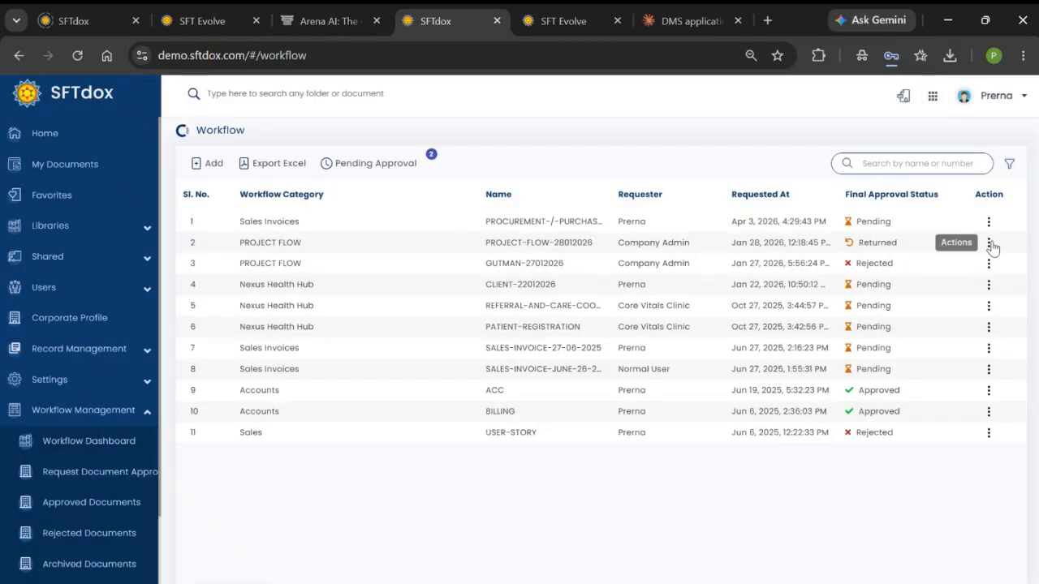
Open the PROJECT-FLOW-28012026 workflow for editing and view the replacement dialog of its attached PDF, closing the dialog without uploading a file
left_click(988, 242)
left_click(960, 276)
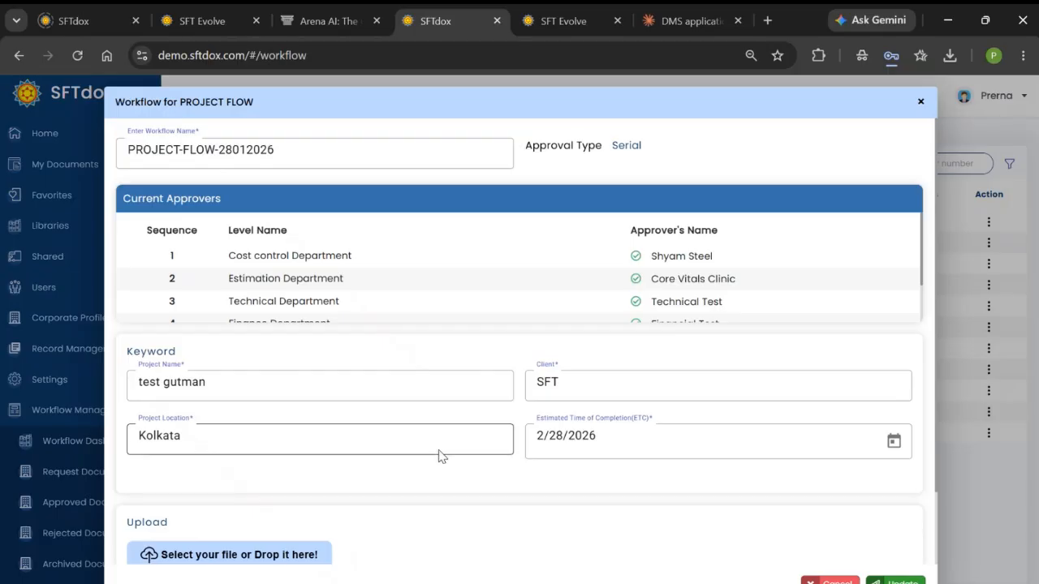
scroll(750, 519, "down", 2)
left_click(838, 533)
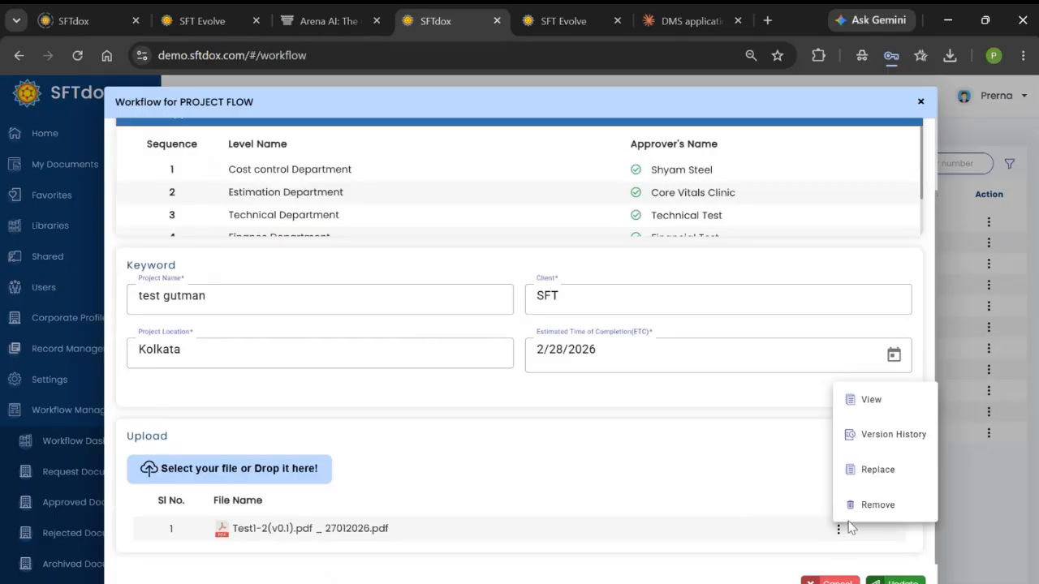
left_click(880, 470)
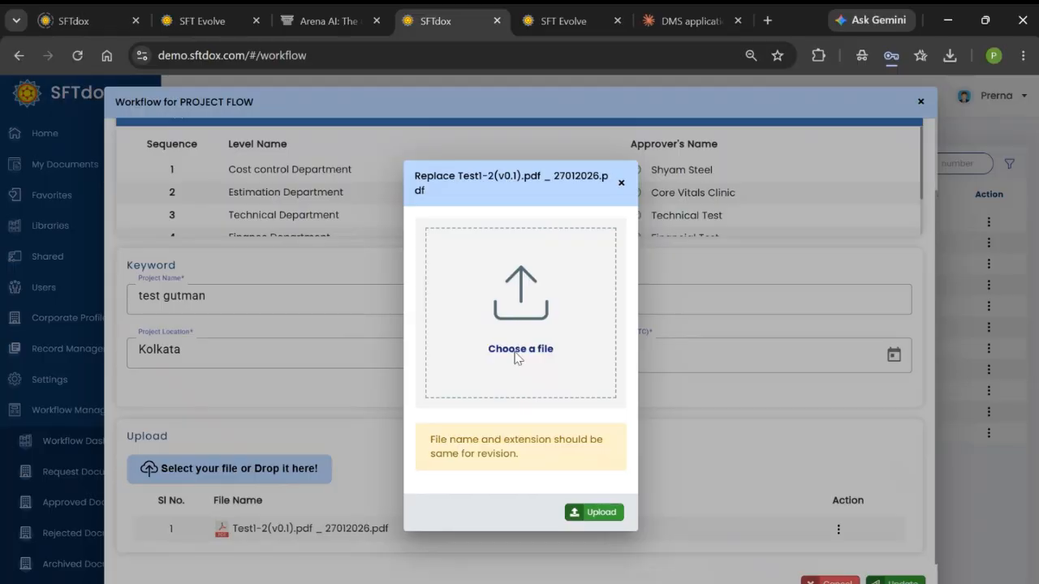
left_click(621, 186)
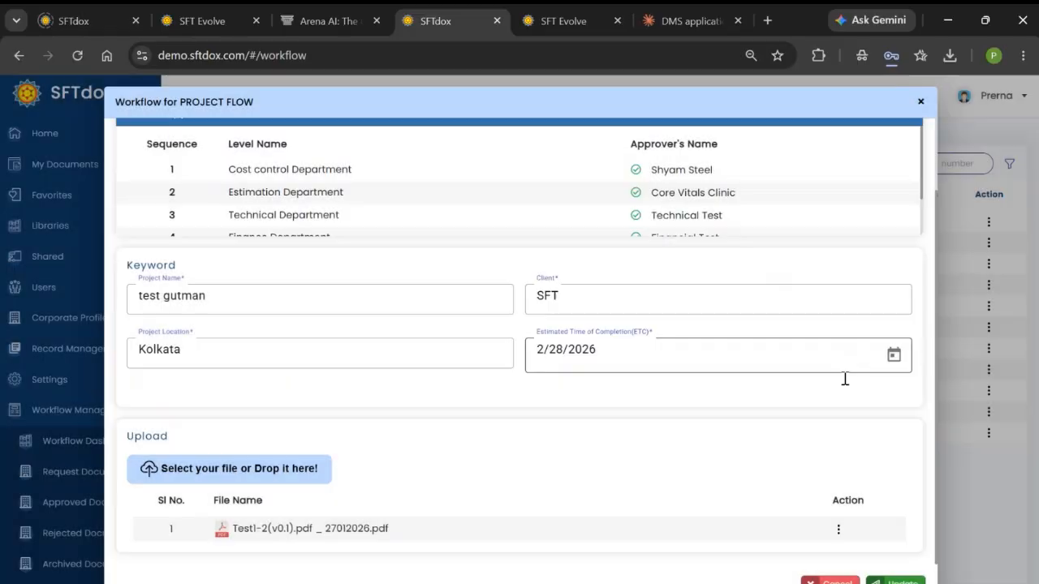
View the version history of the PDF attached to PROJECT-FLOW-28012026 and close the workflow form without updating it
left_click(838, 532)
left_click(911, 443)
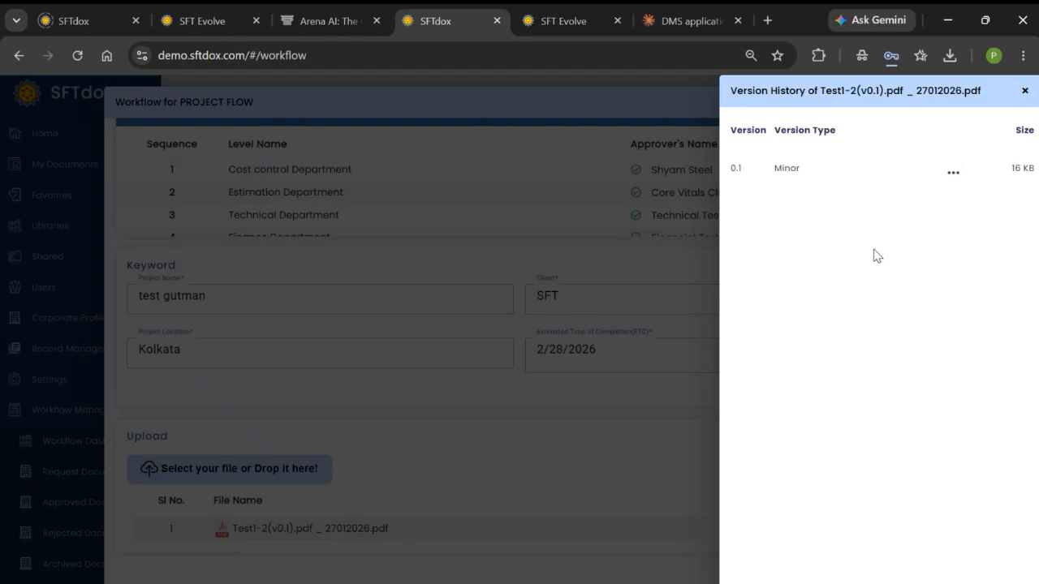
left_click(1024, 90)
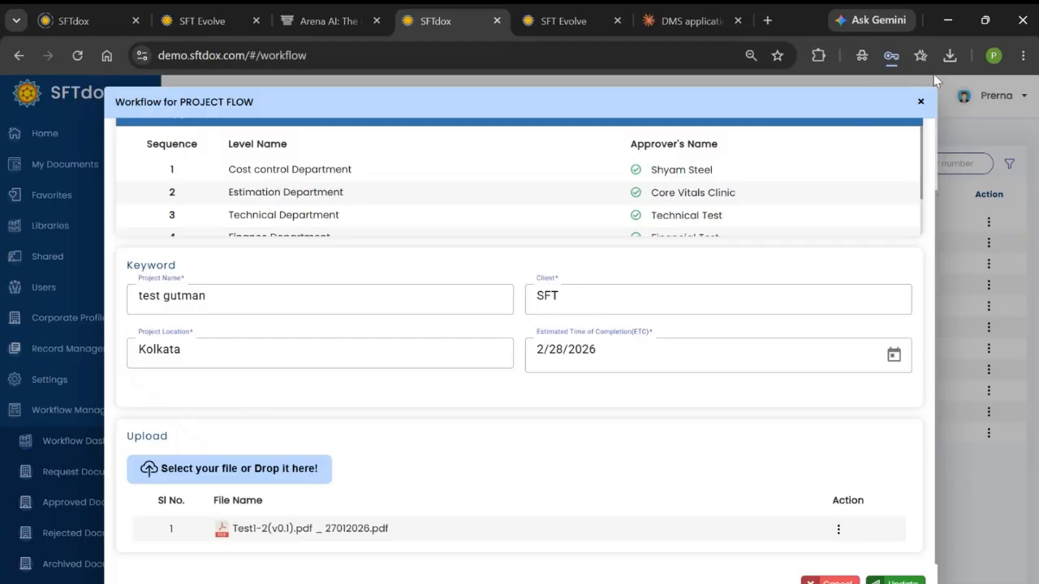
left_click(921, 100)
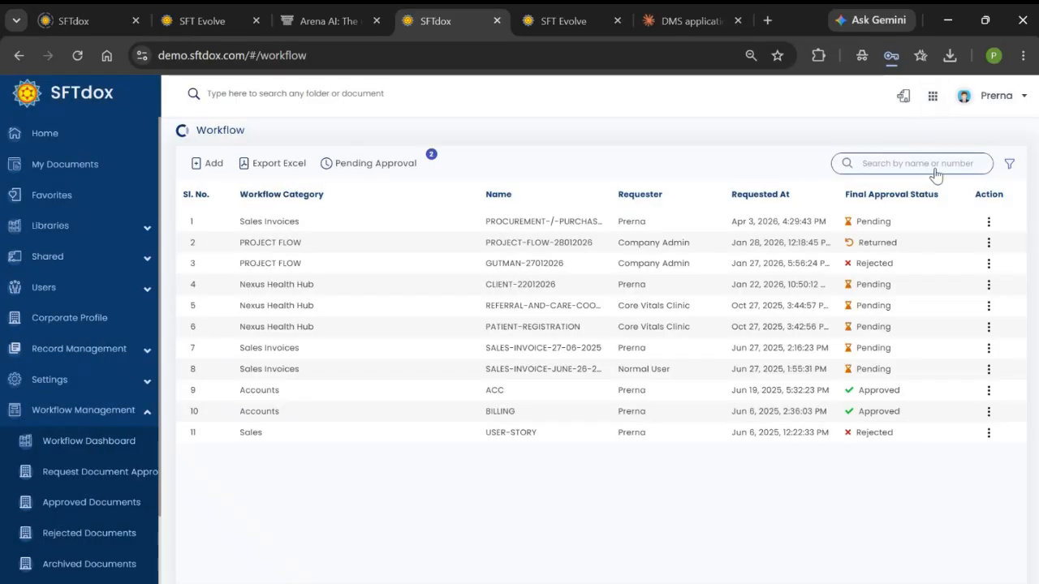
View the GUTMAN-27012026 workflow, examine its approvers, remarks, approval statuses, file and keyword values, and close it
left_click(989, 263)
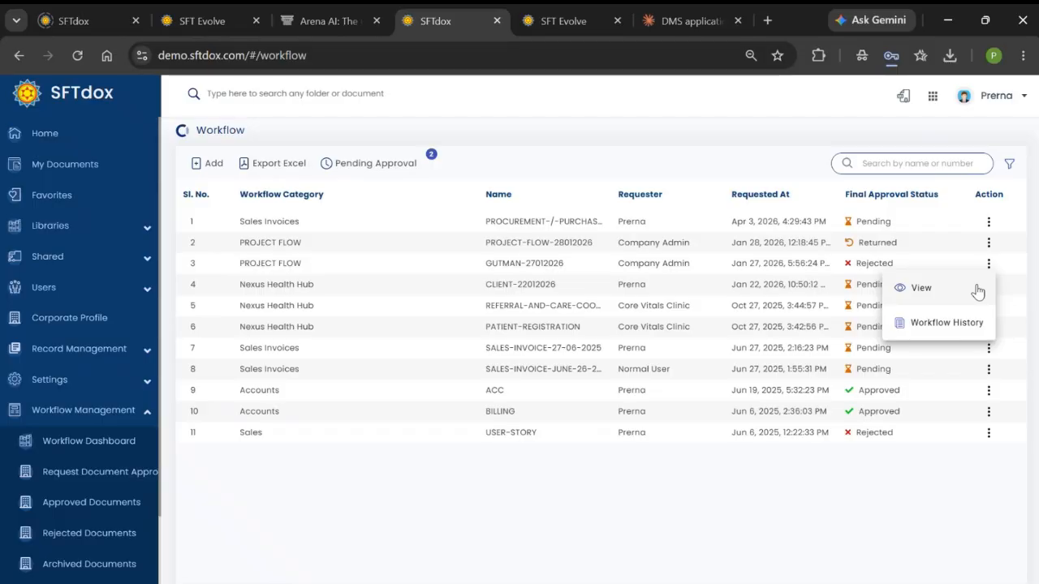
left_click(913, 290)
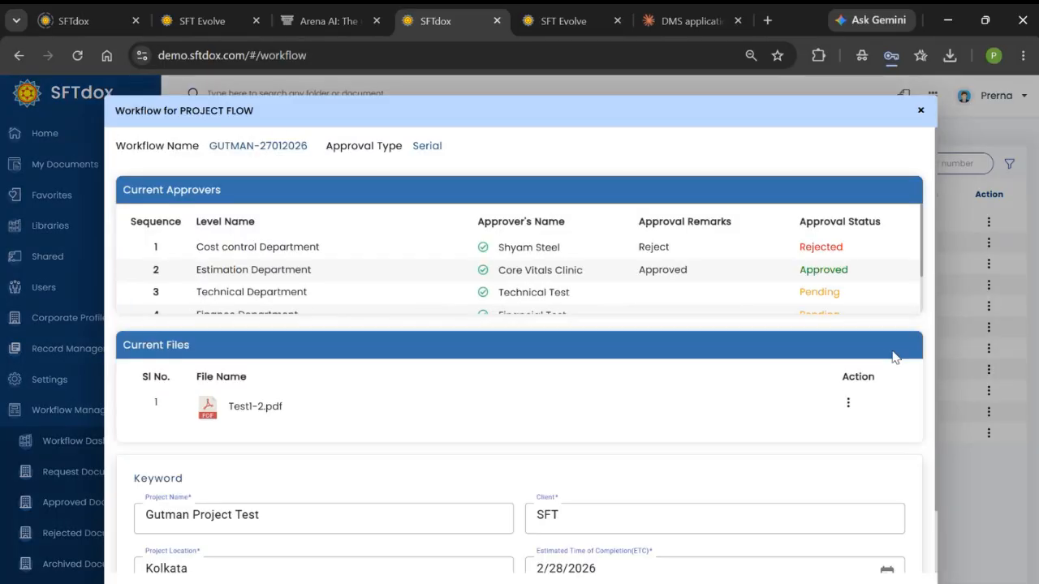
scroll(893, 358, "down", 1)
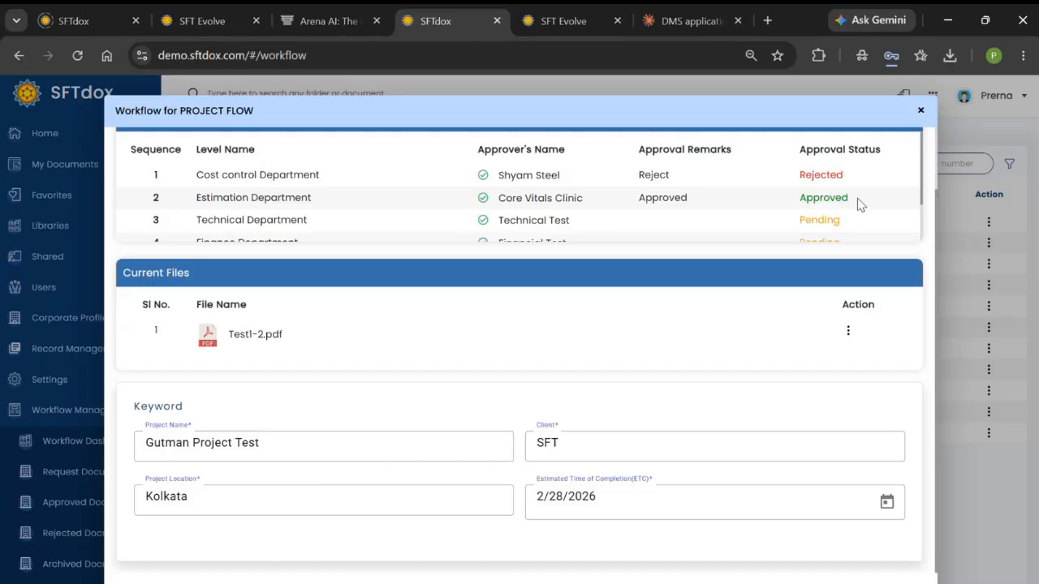
scroll(861, 204, "up", 1)
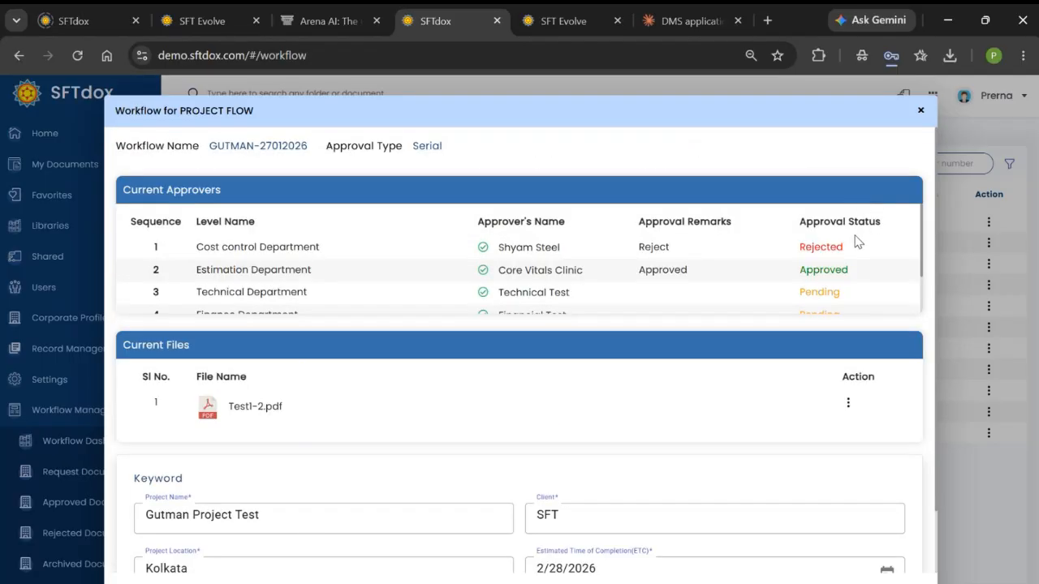
scroll(893, 154, "down", 1)
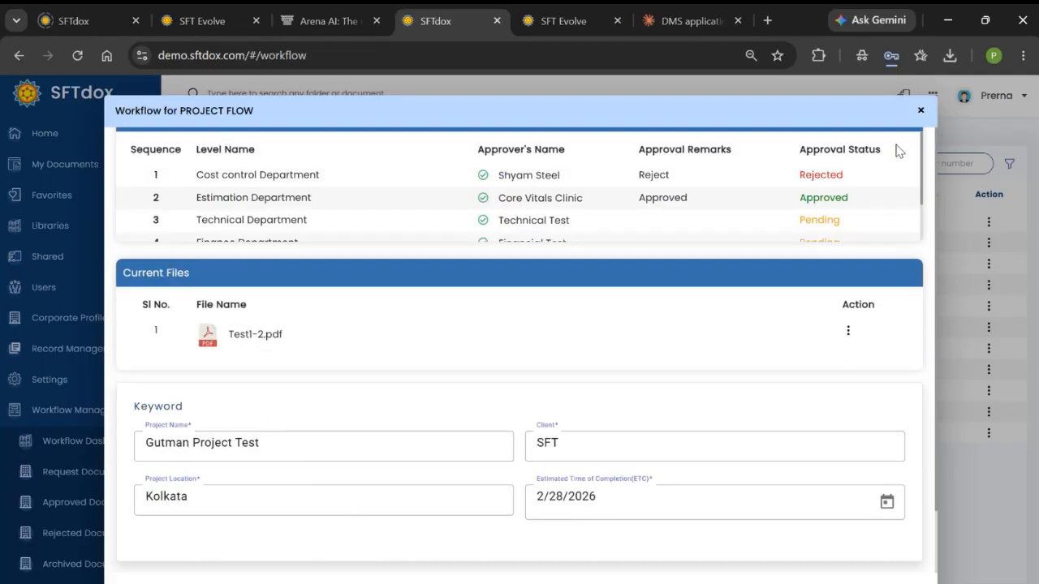
left_click(921, 110)
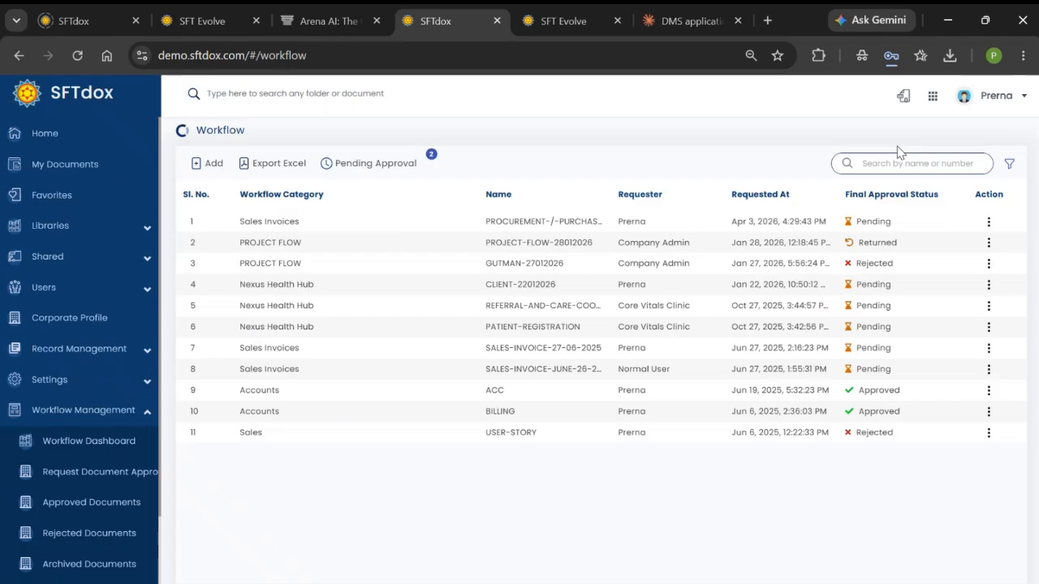
View the pending approvals and the details of the CLIENT-22012026 workflow, and close both
left_click(384, 167)
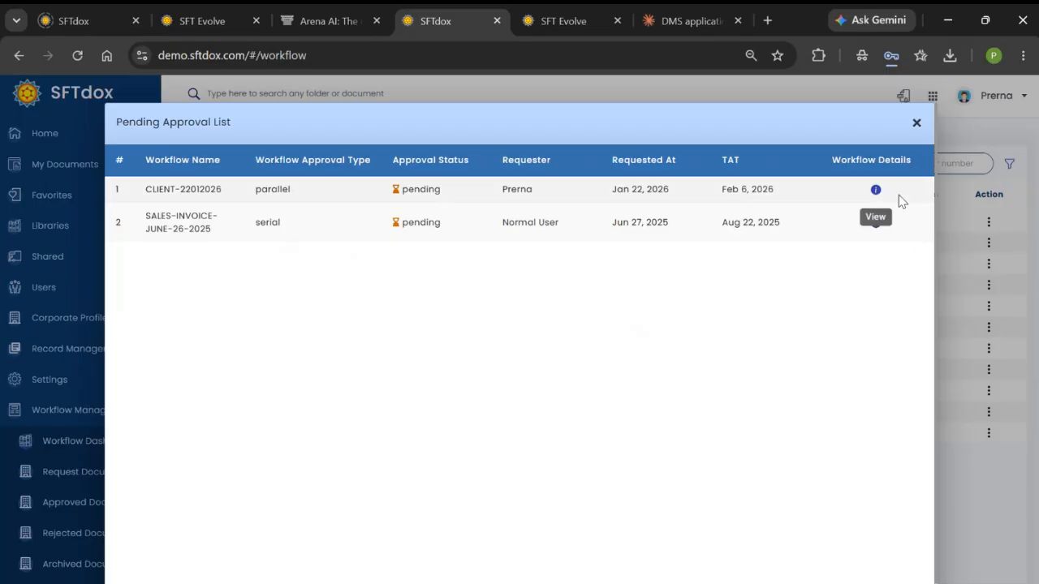
left_click(876, 193)
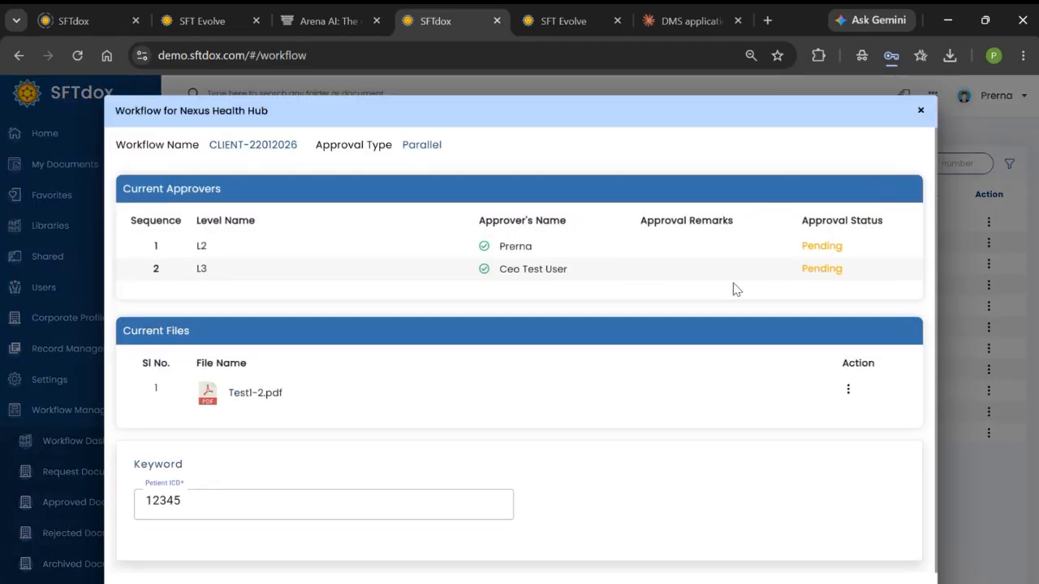
left_click(921, 109)
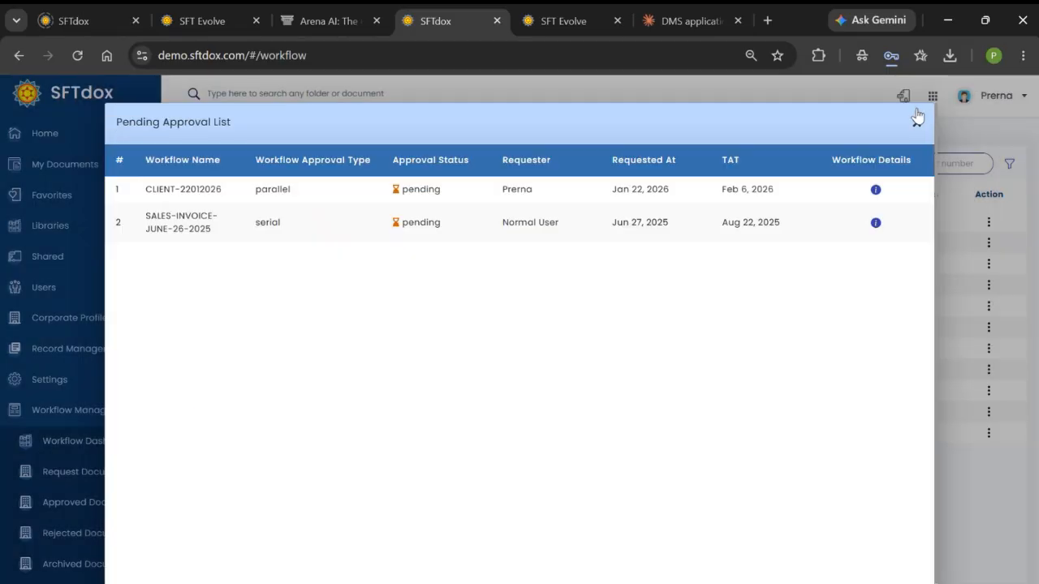
left_click(915, 122)
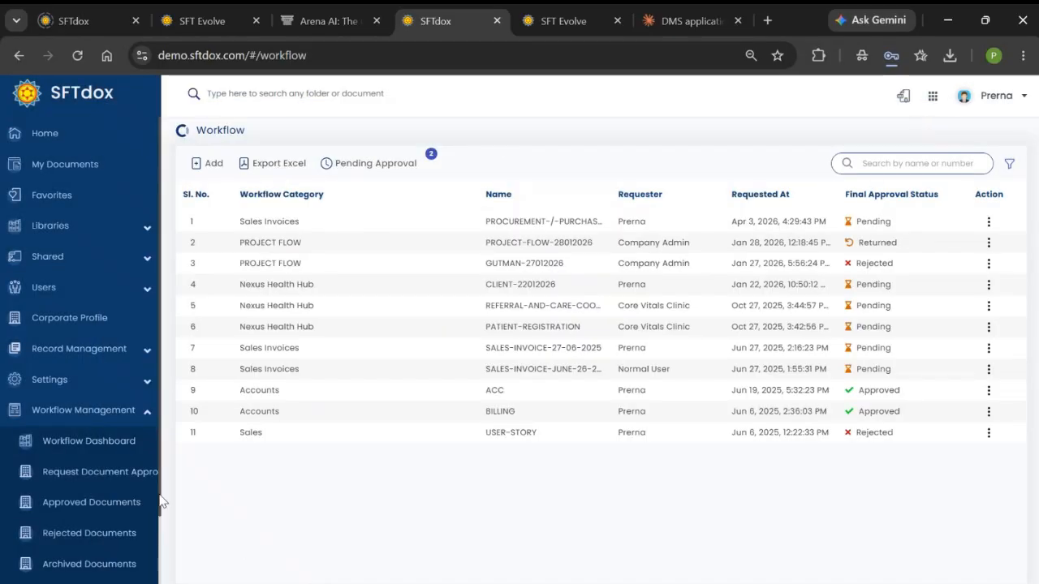
View the Department Master and its form for adding a department, examine the parent department options, and cancel the form
left_click(130, 409)
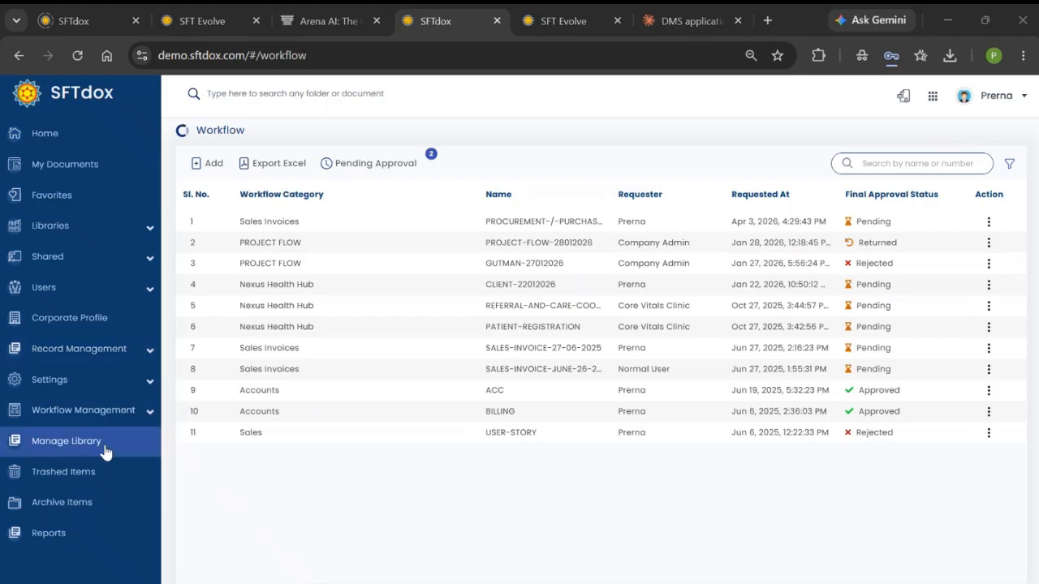
left_click(103, 380)
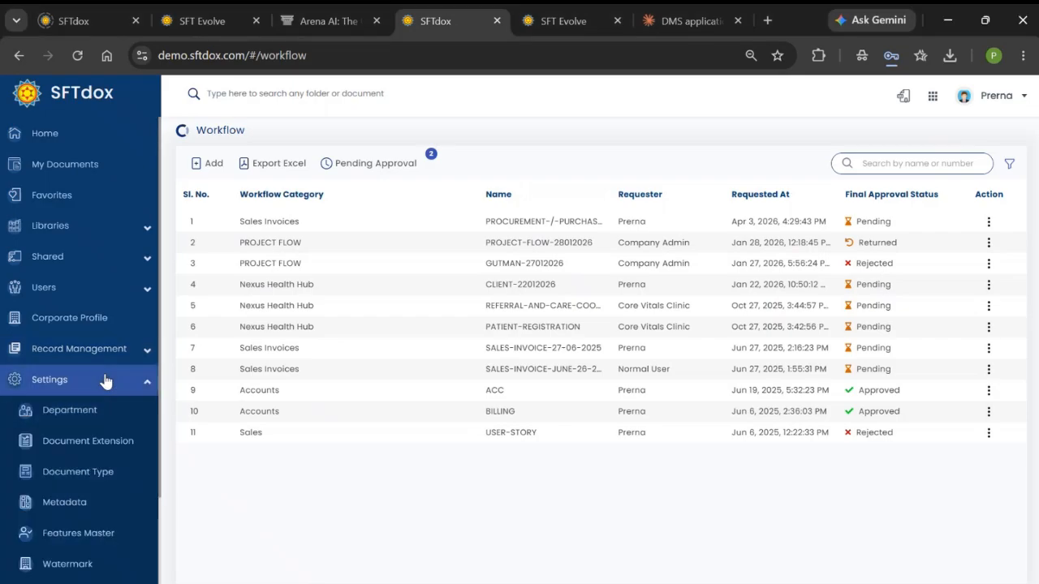
left_click(92, 422)
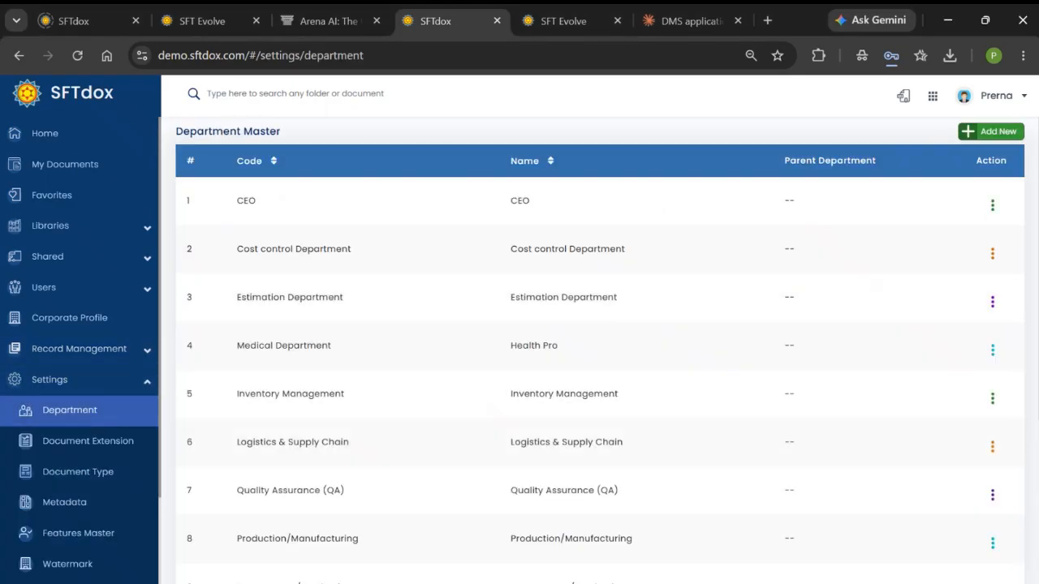
left_click(986, 131)
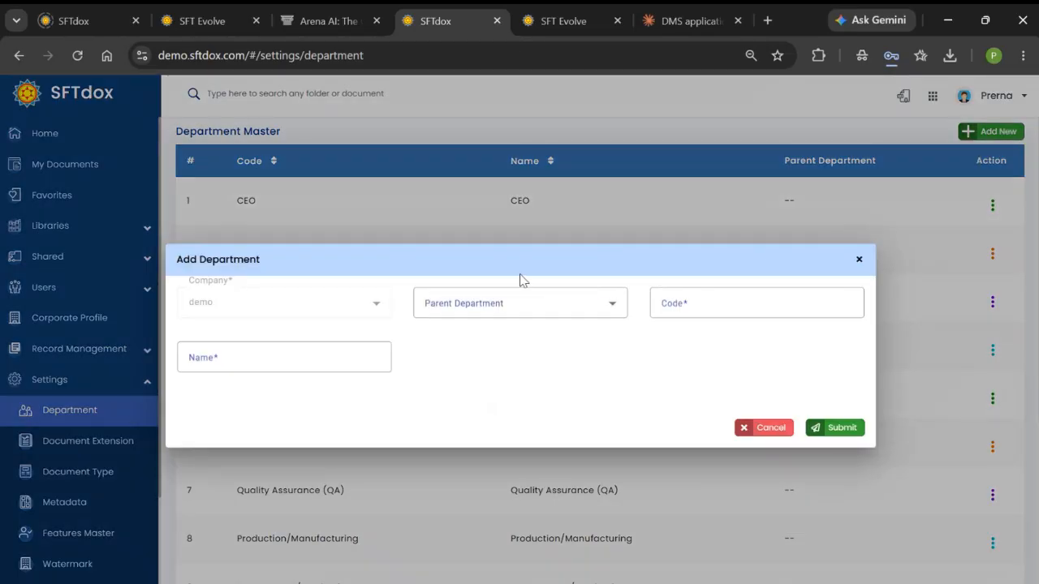
left_click(467, 303)
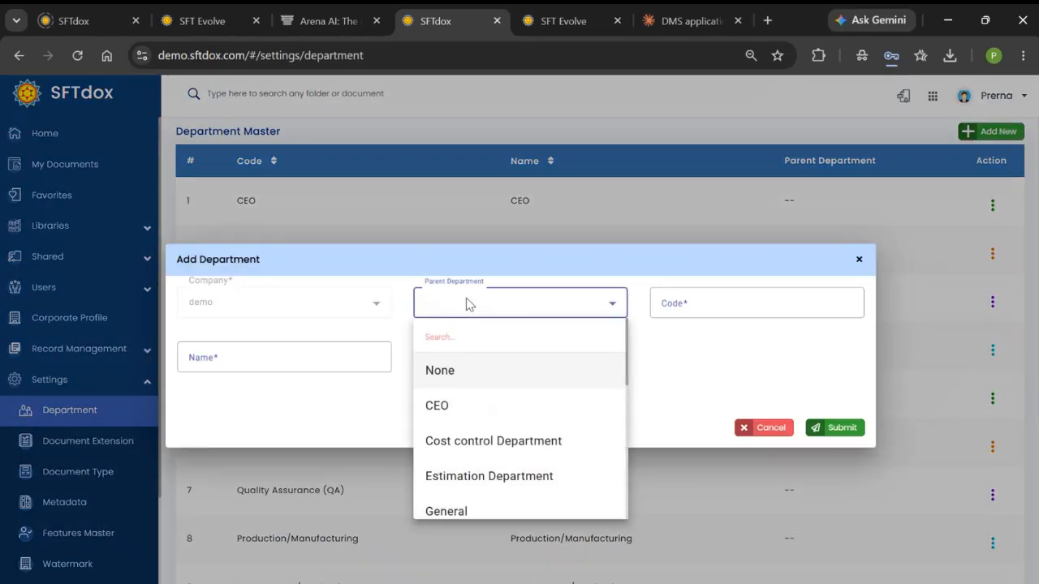
left_click(698, 307)
left_click(770, 428)
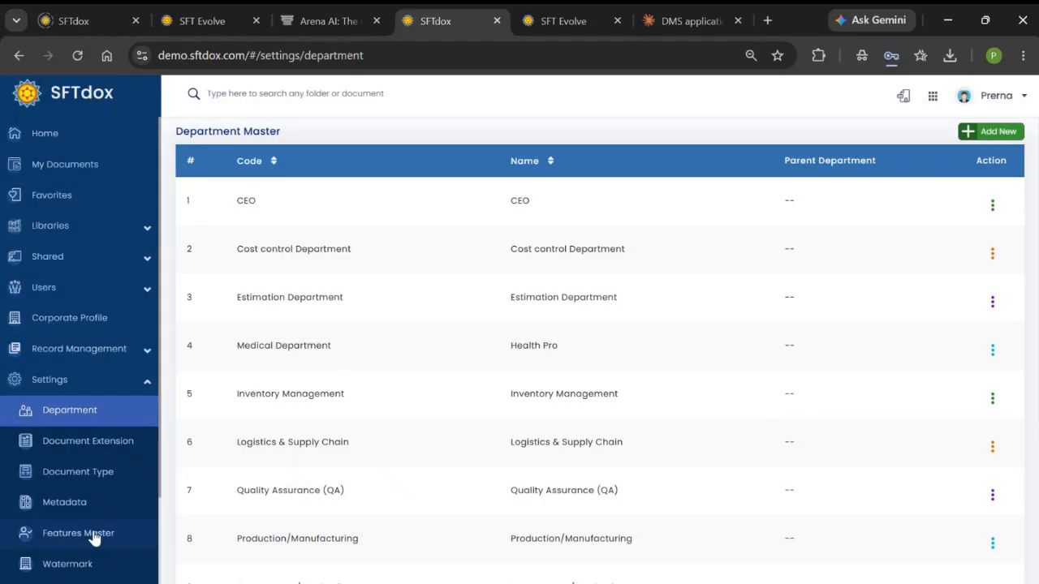
View the Document Extension Master and the name and maximum size fields for a new extension, and cancel the form
left_click(88, 444)
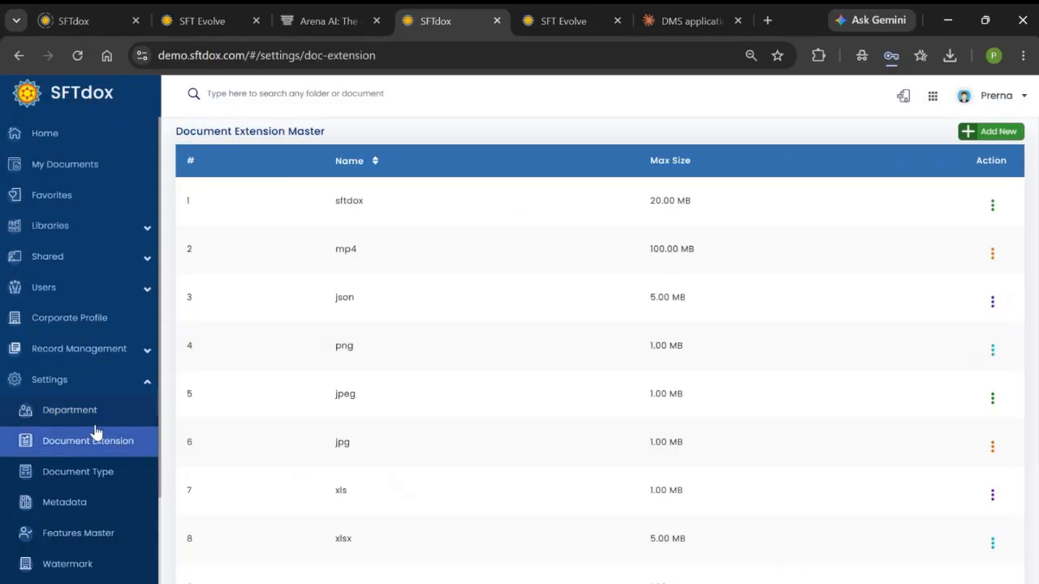
left_click(968, 134)
left_click(535, 328)
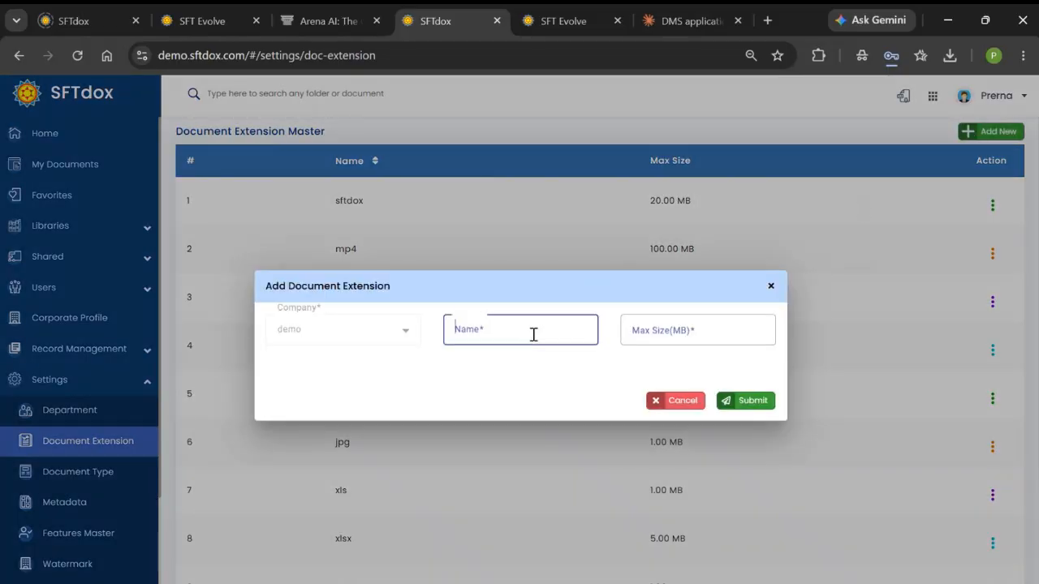
left_click(679, 332)
left_click(668, 409)
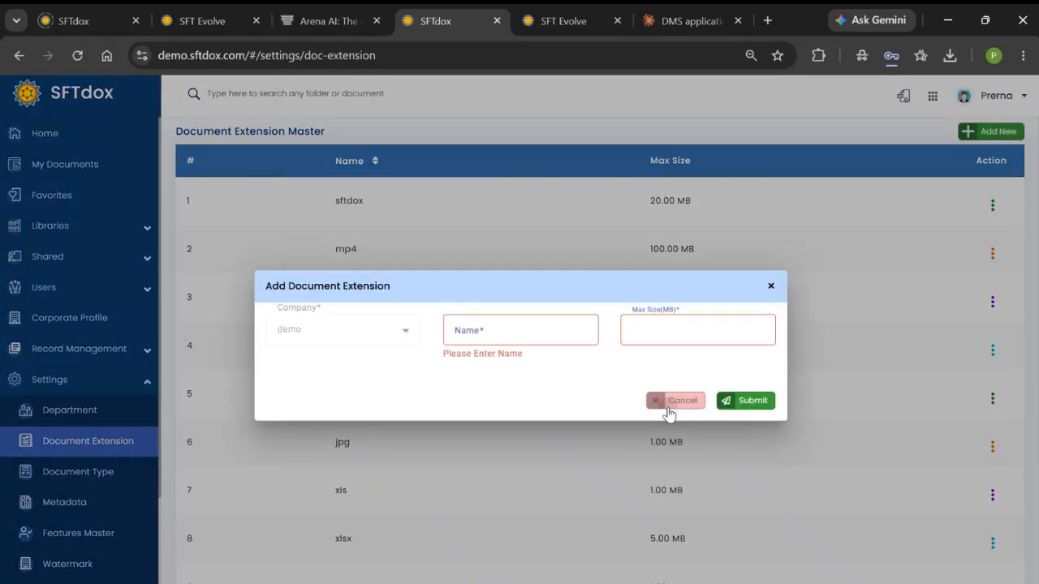
Open the pdf document extension for editing, examine its maximum size setting, and cancel without saving
scroll(490, 235, "down", 3)
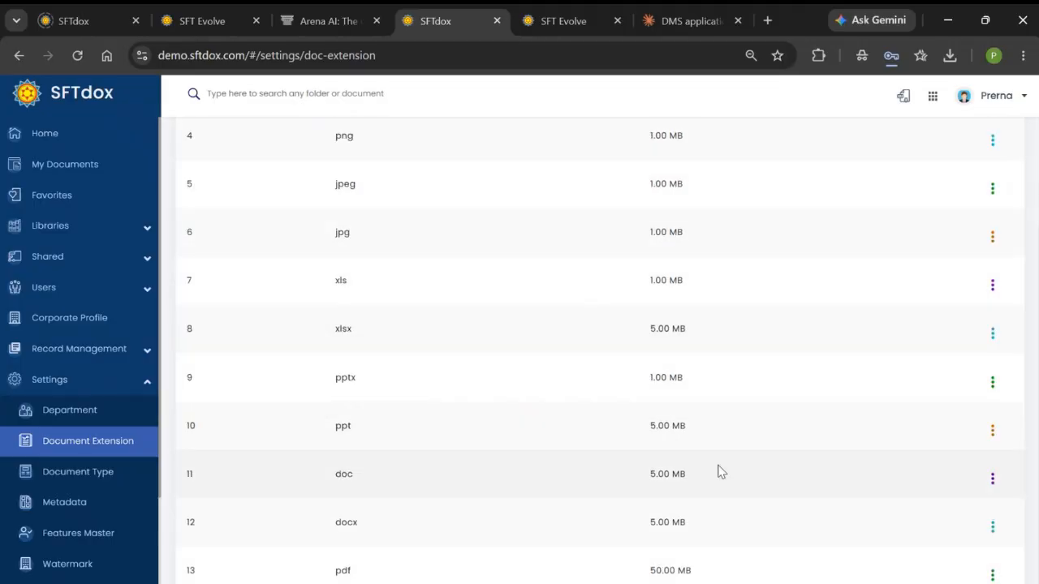
left_click(993, 575)
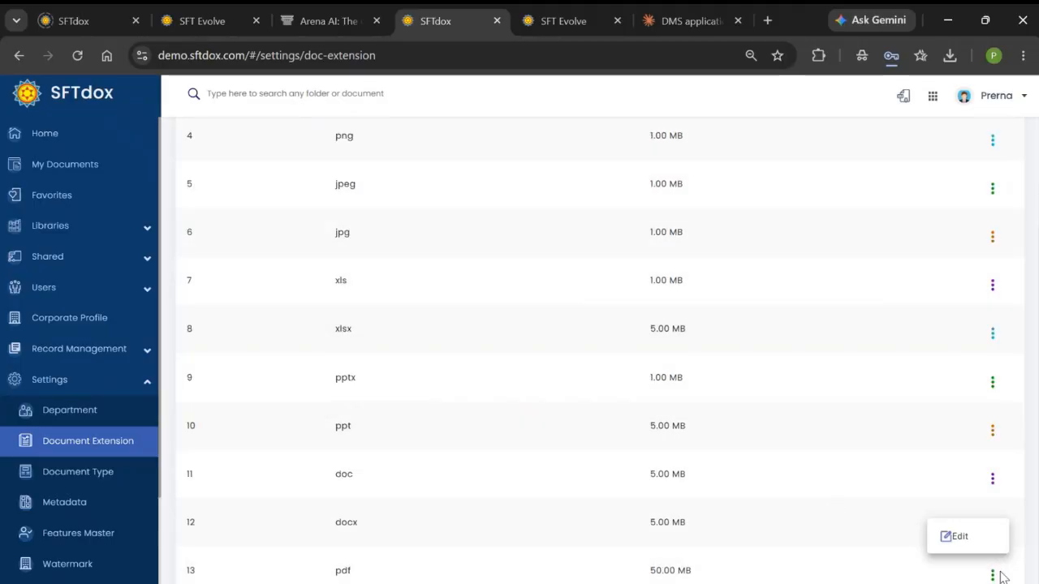
left_click(953, 538)
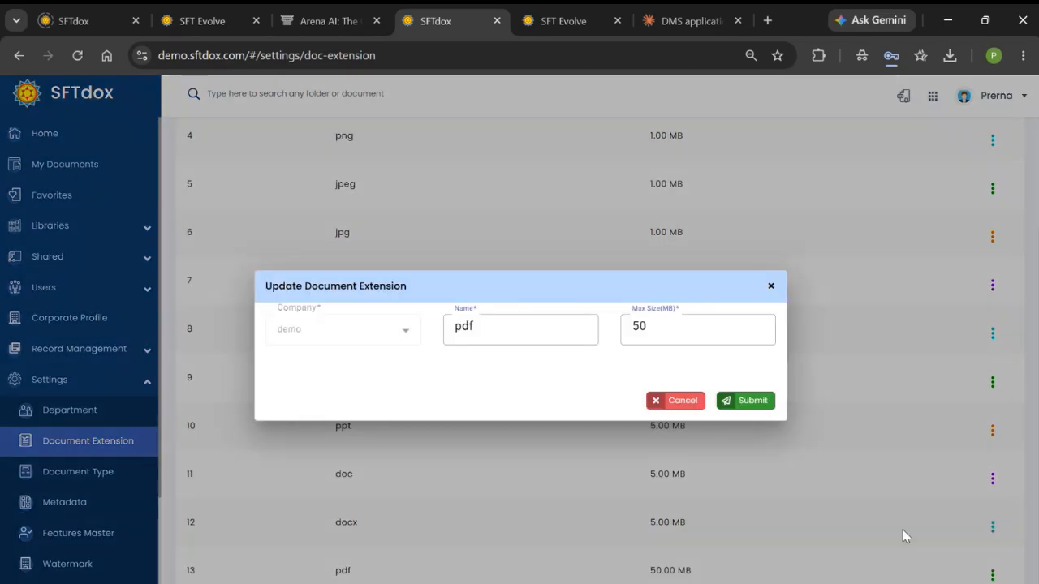
left_click(671, 329)
left_click_drag(671, 328, 615, 324)
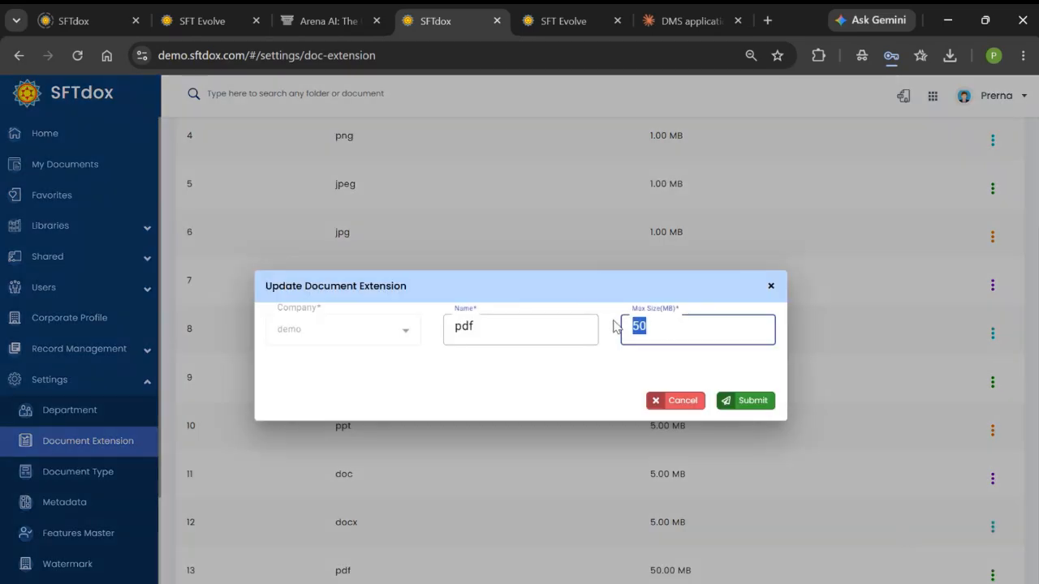
left_click(657, 400)
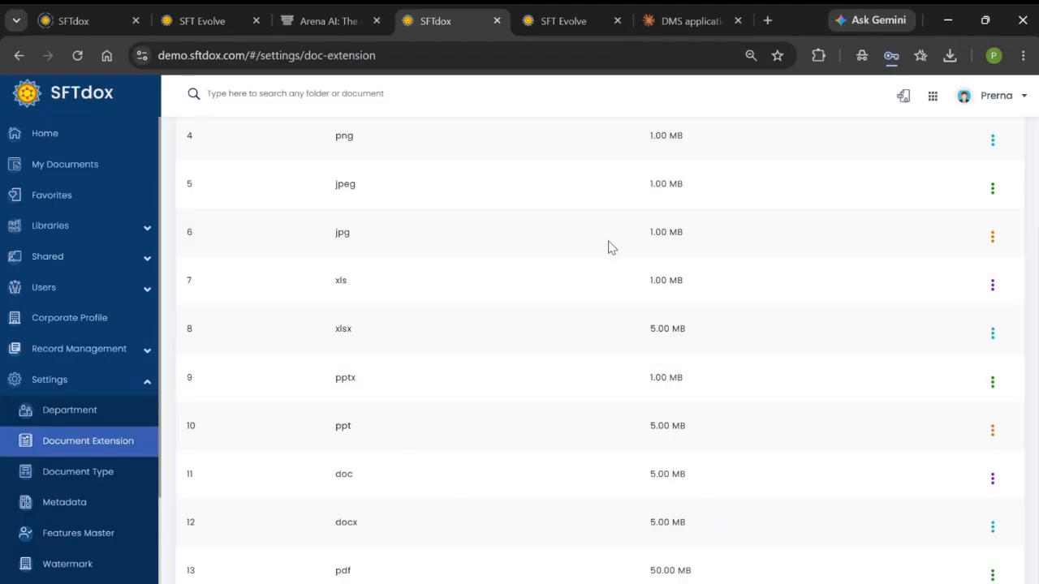
View the Document Type Master and its form for adding a document type, and cancel the form
scroll(22, 460, "down", 2)
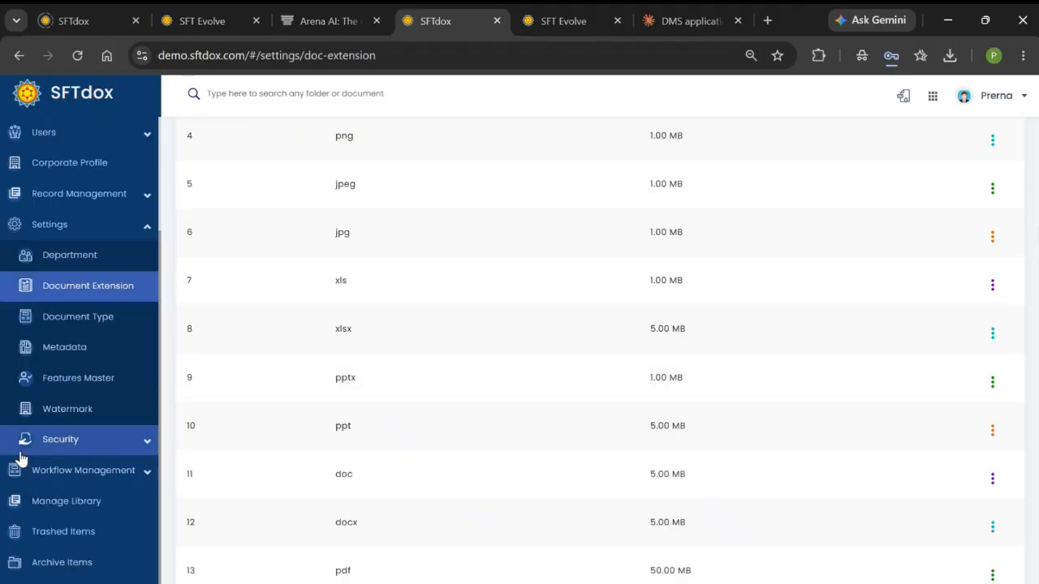
left_click(127, 318)
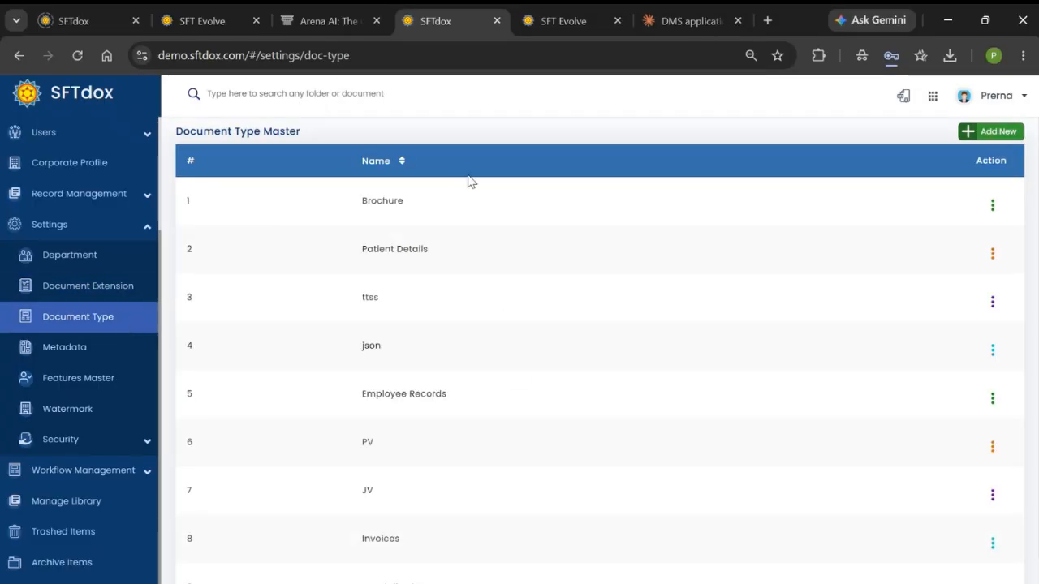
scroll(762, 242, "down", 1)
scroll(812, 248, "up", 1)
left_click(997, 135)
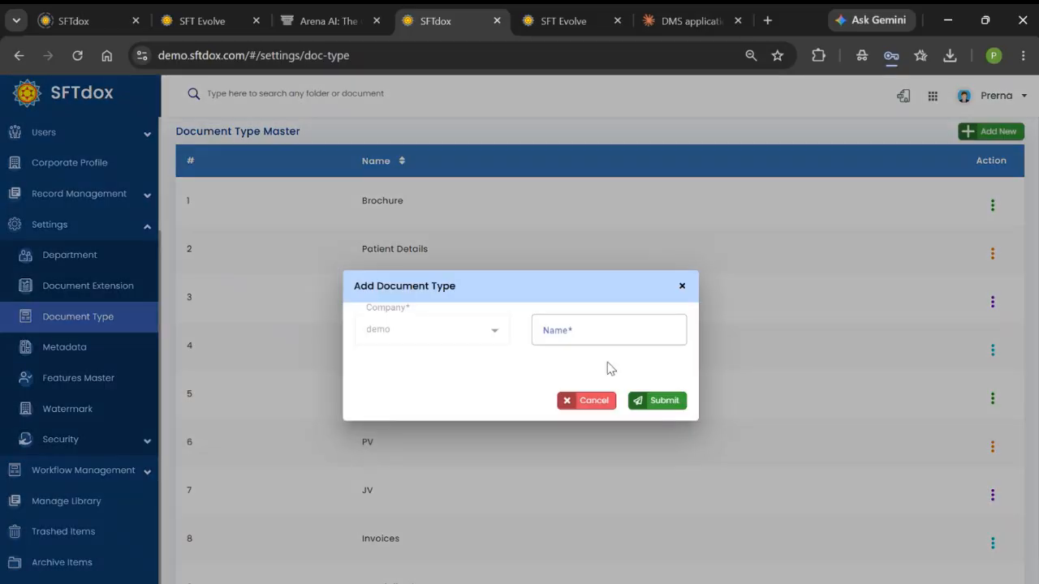
left_click(597, 400)
Open the Brochure document type for editing and cancel without saving
left_click(992, 205)
left_click(977, 235)
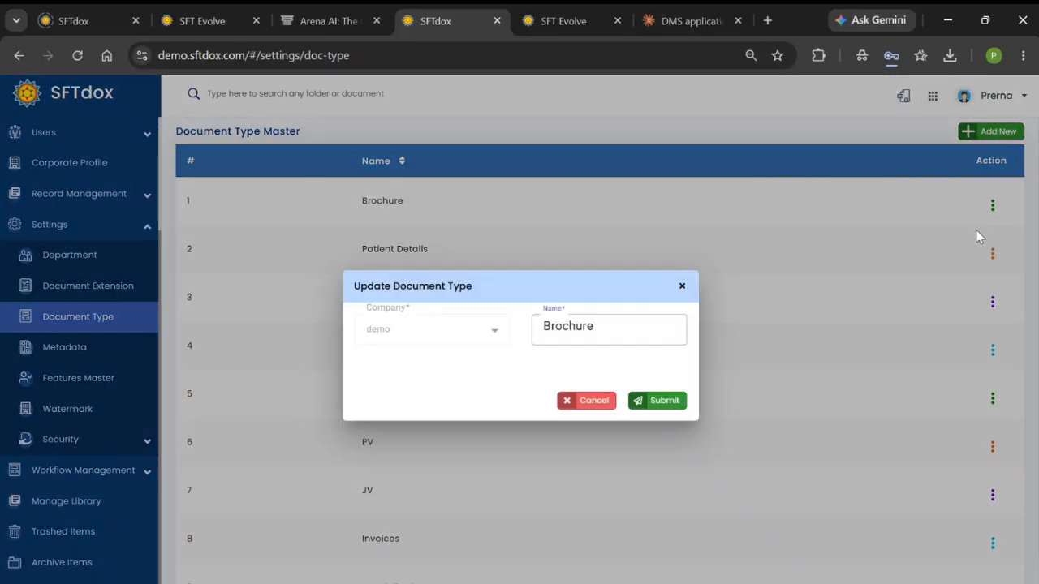
left_click(565, 401)
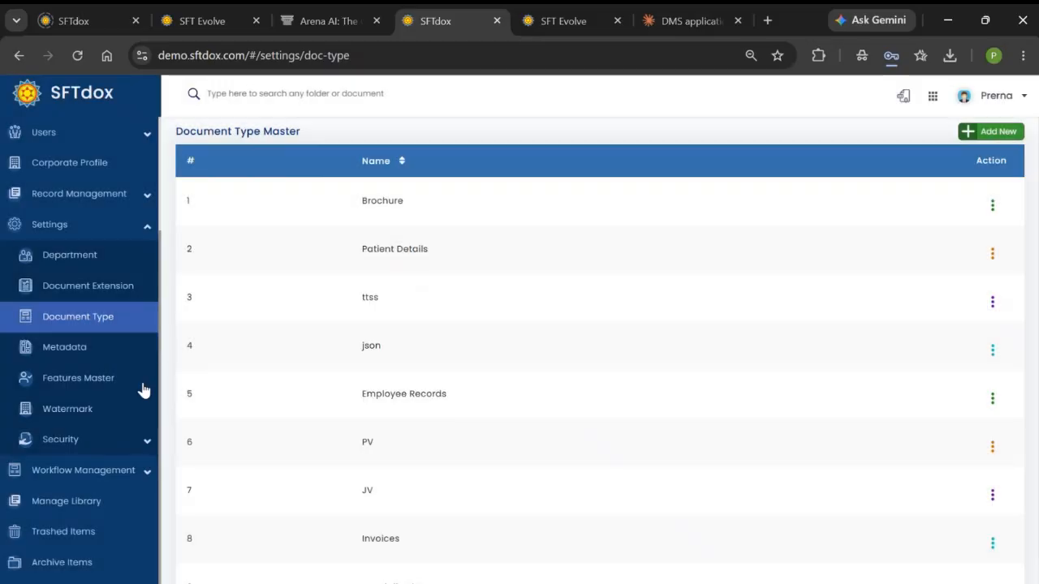
Open the Generic document type's metadata in the Metadata Master, examine its data type options, and cancel without saving
left_click(104, 354)
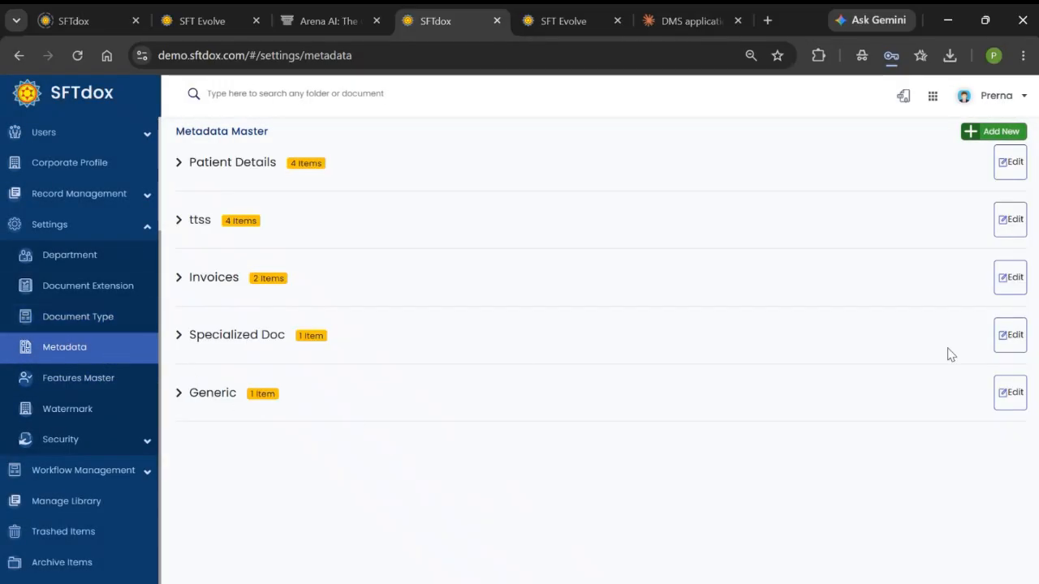
left_click(1013, 396)
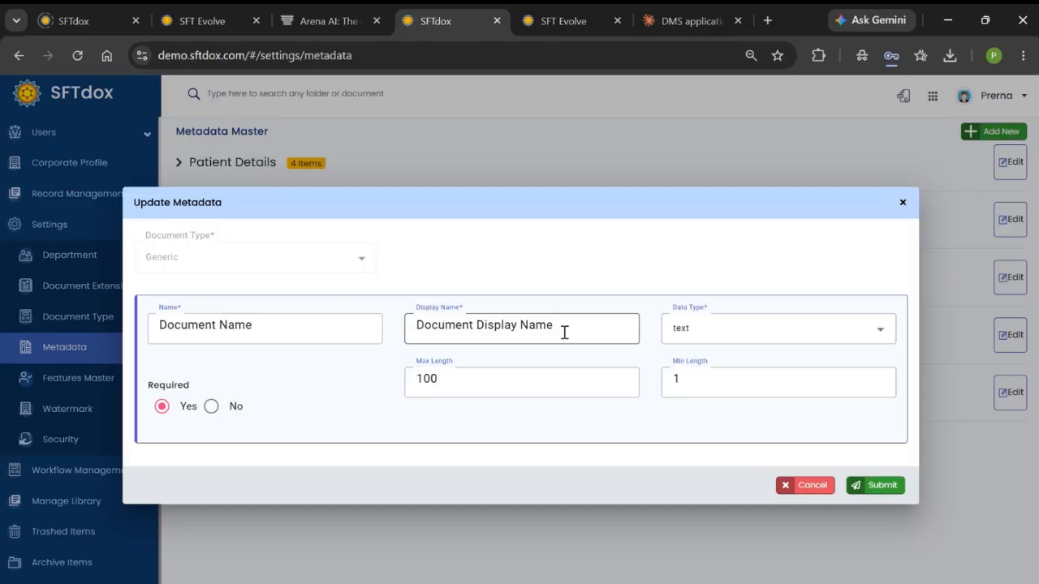
left_click(721, 333)
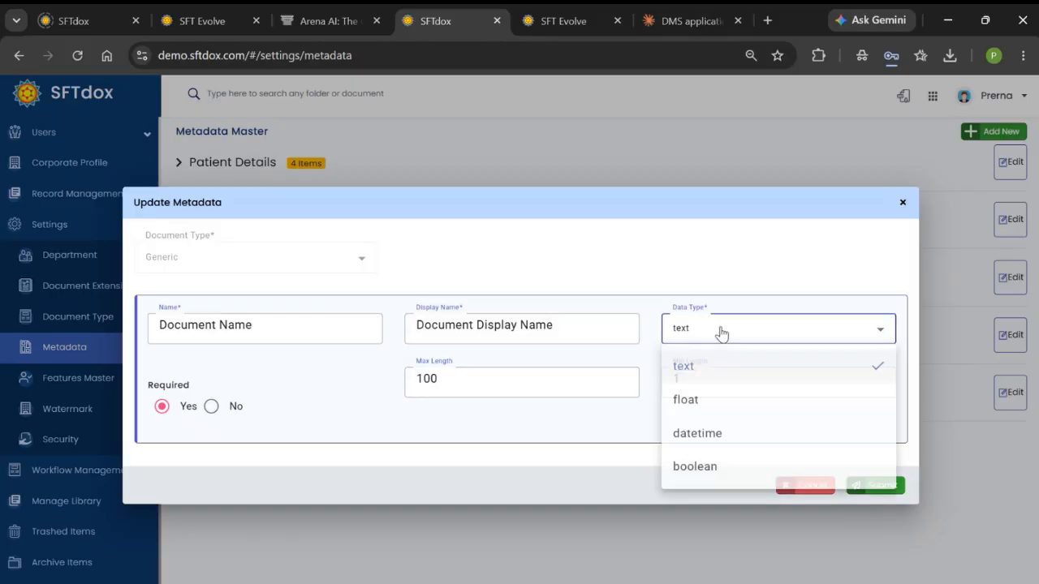
left_click(544, 379)
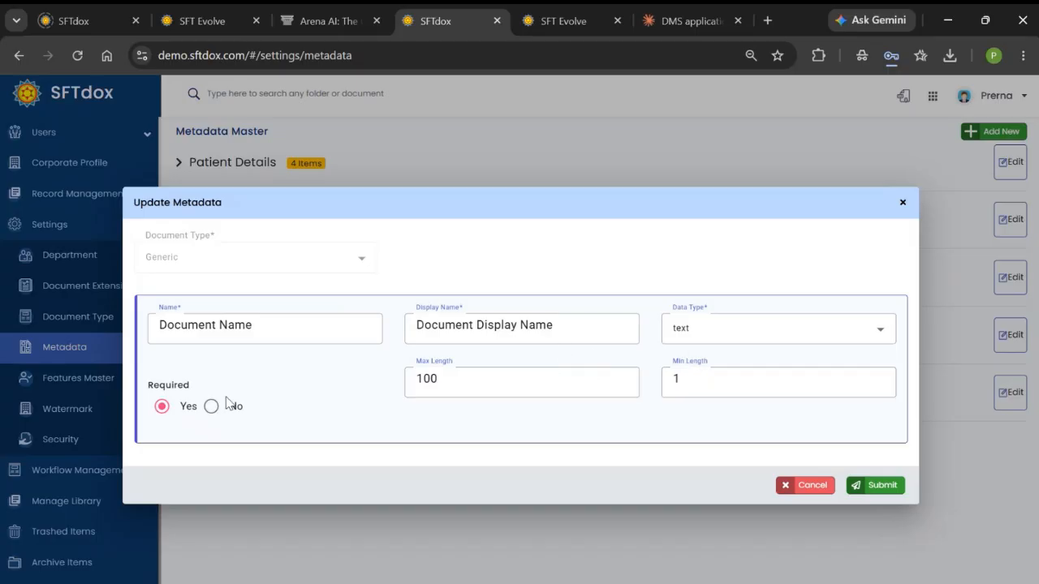
left_click(787, 484)
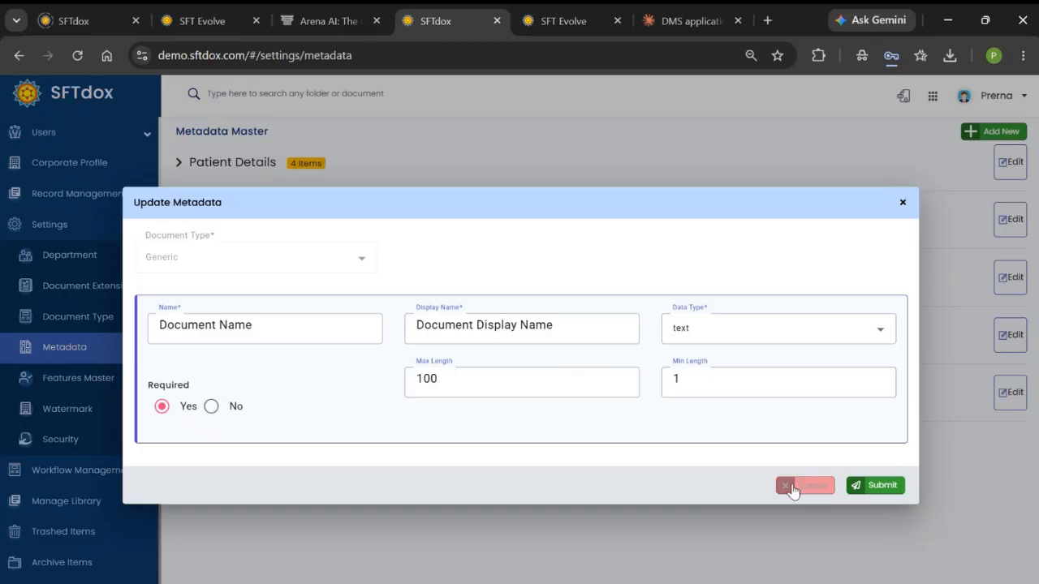
View the metadata fields of the Invoices and Specialized Doc document types, cancelling each form without saving
left_click(1005, 282)
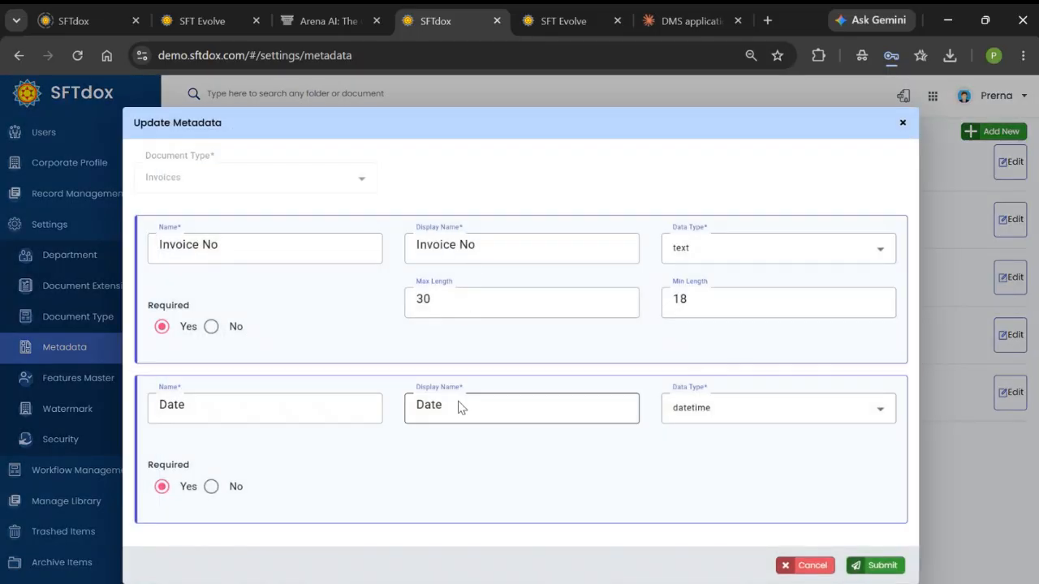
left_click(802, 566)
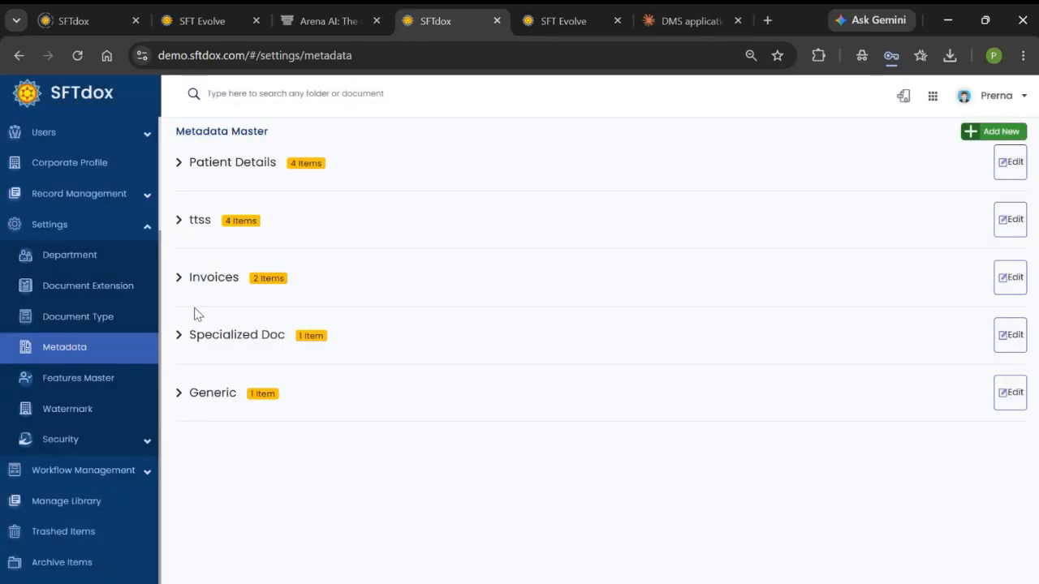
left_click(1012, 336)
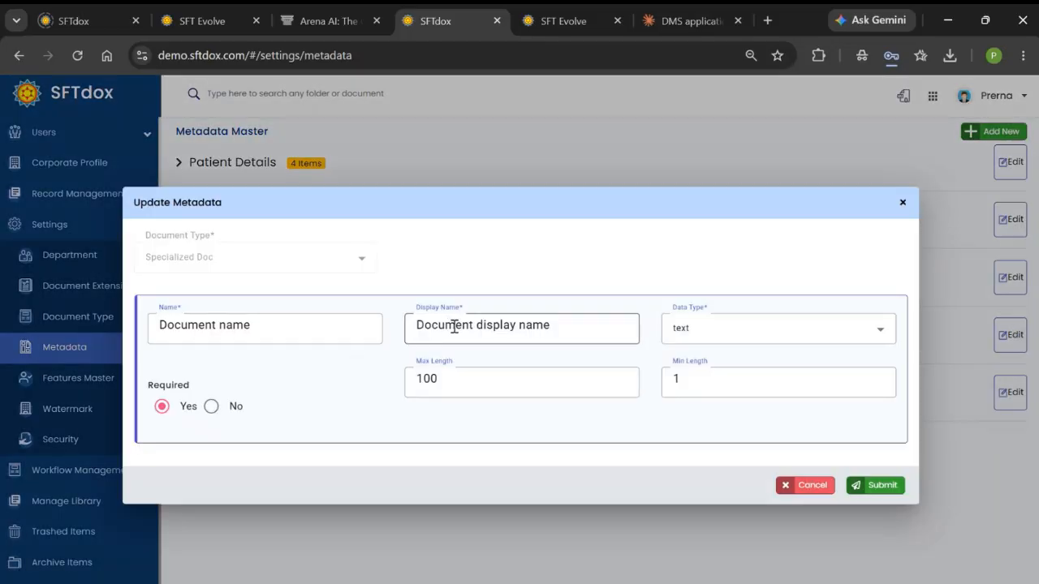
left_click(784, 486)
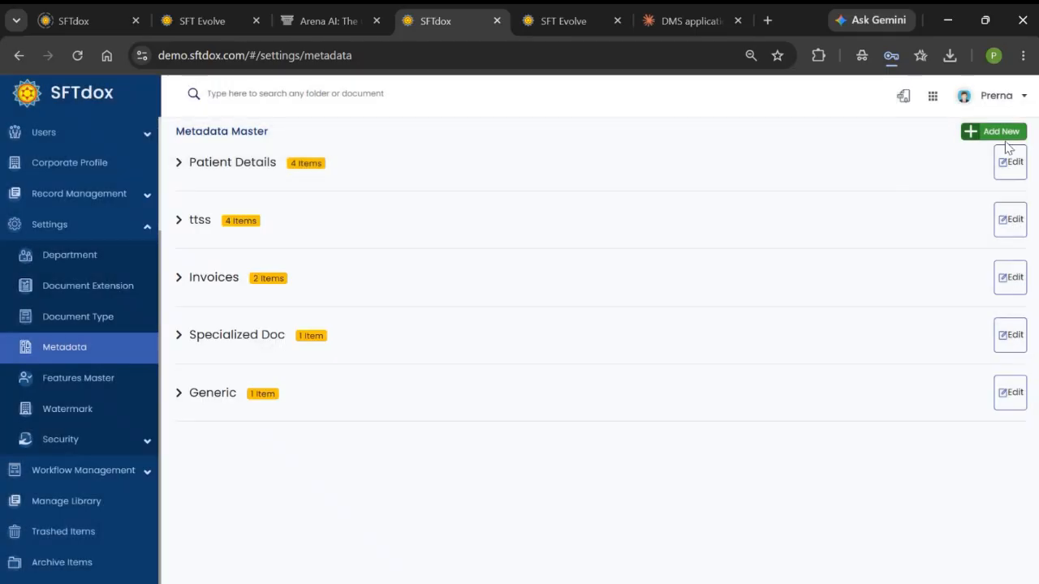
Examine all metadata fields of the Patient Details document type, including their lengths and required settings, and close the form
left_click(1010, 164)
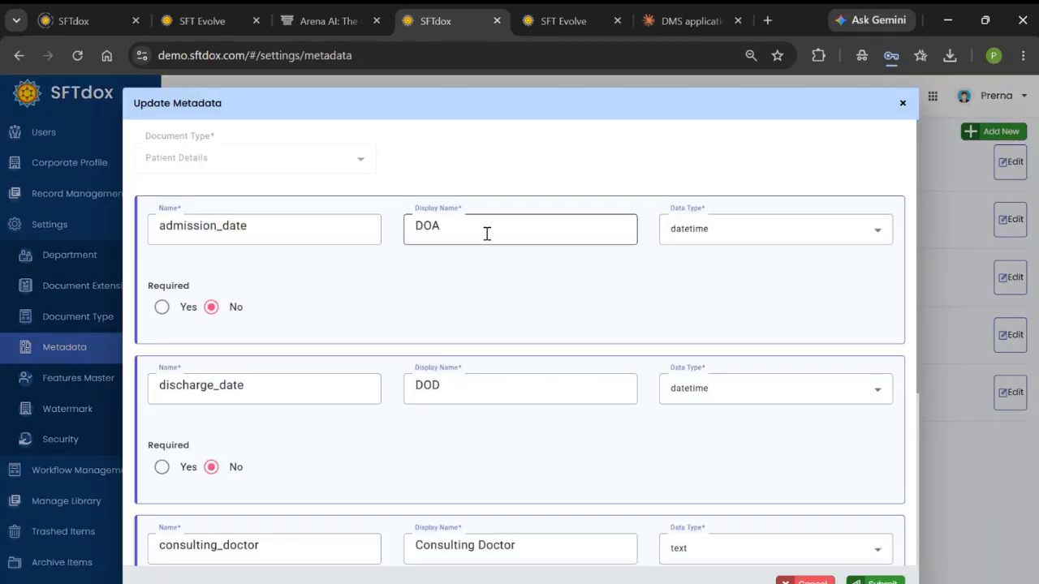
scroll(486, 294, "down", 2)
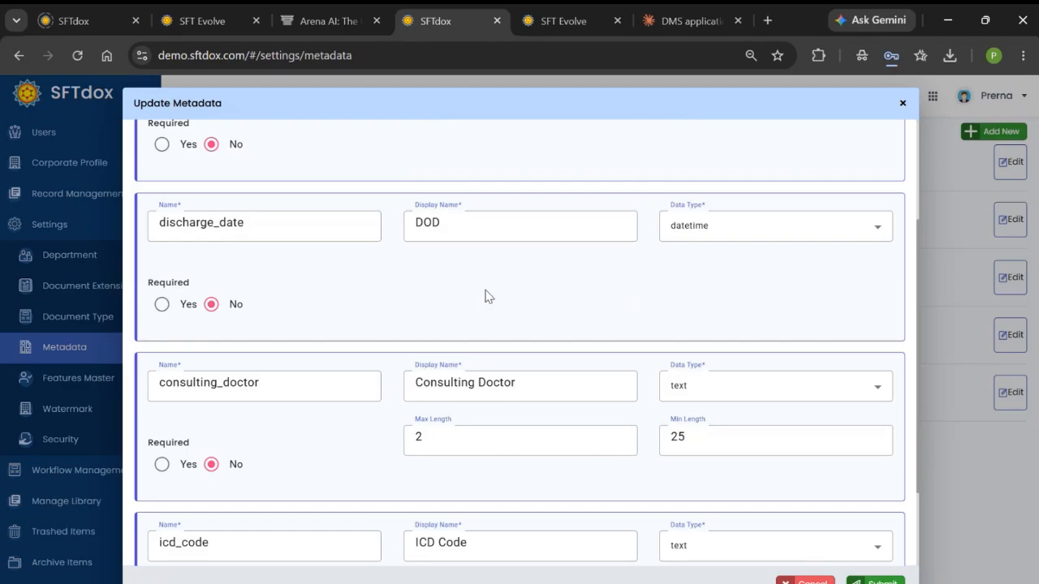
scroll(509, 385, "down", 2)
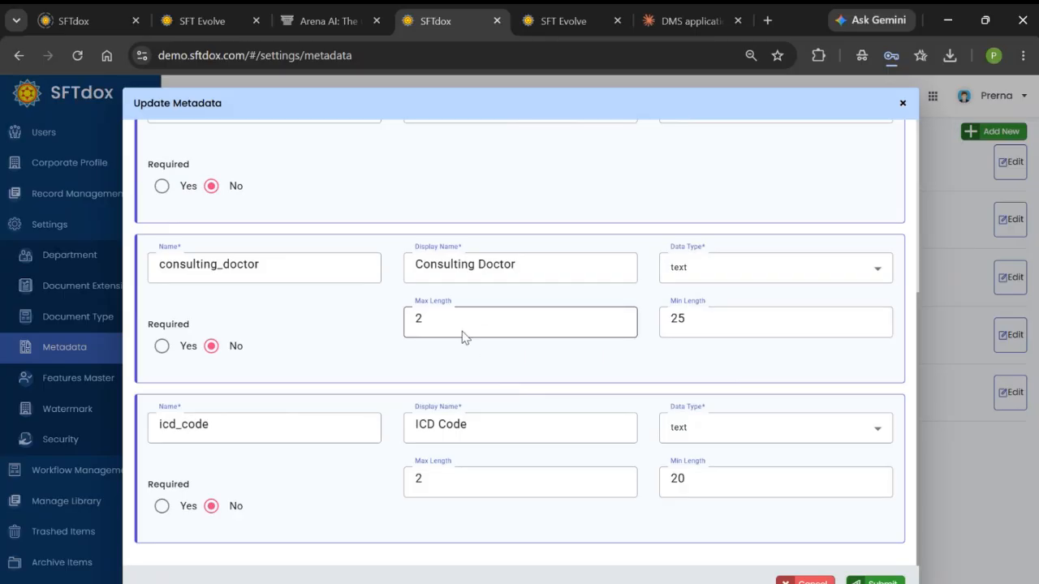
scroll(465, 337, "up", 3)
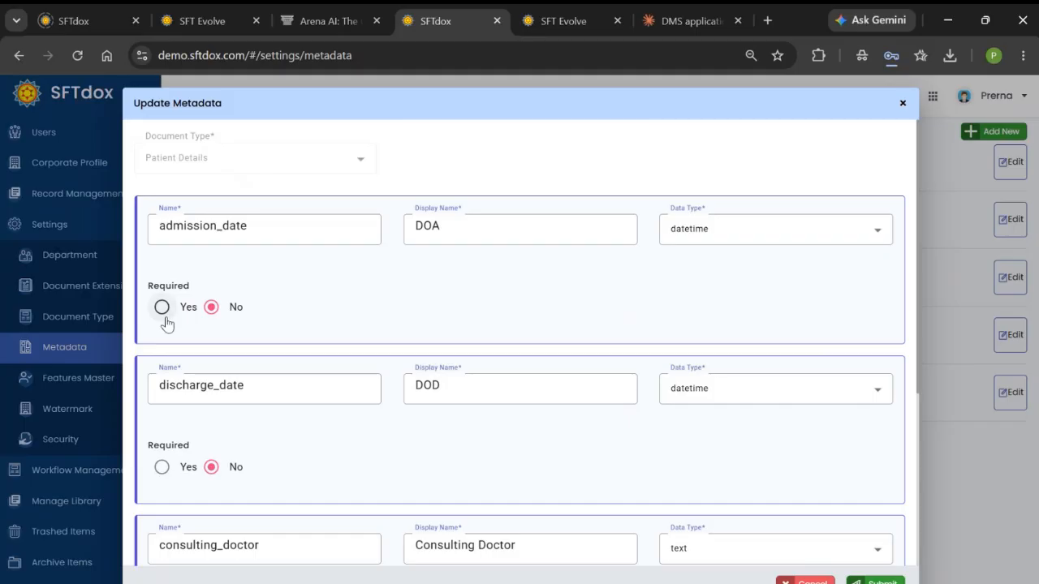
left_click(903, 104)
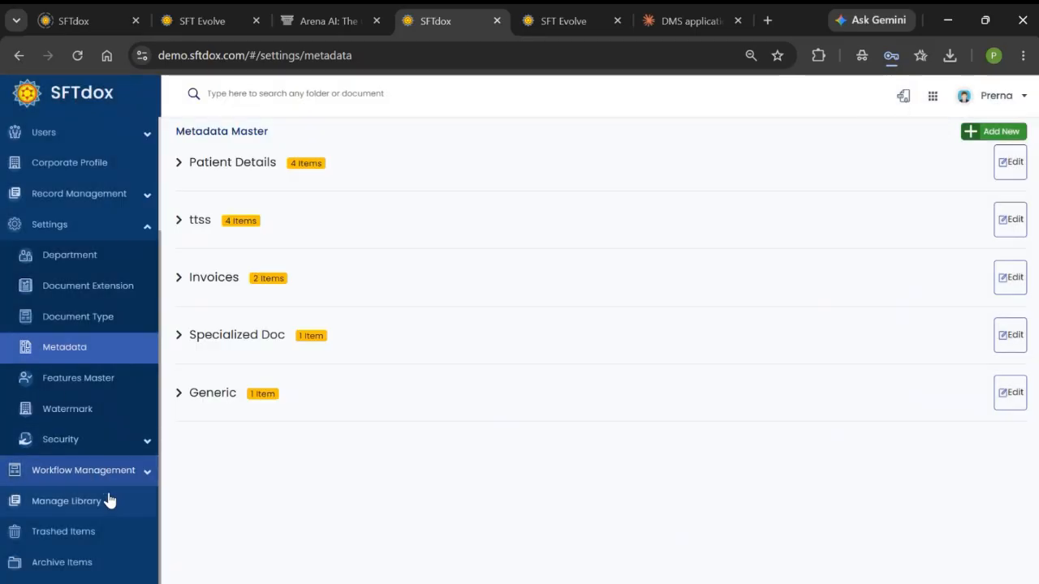